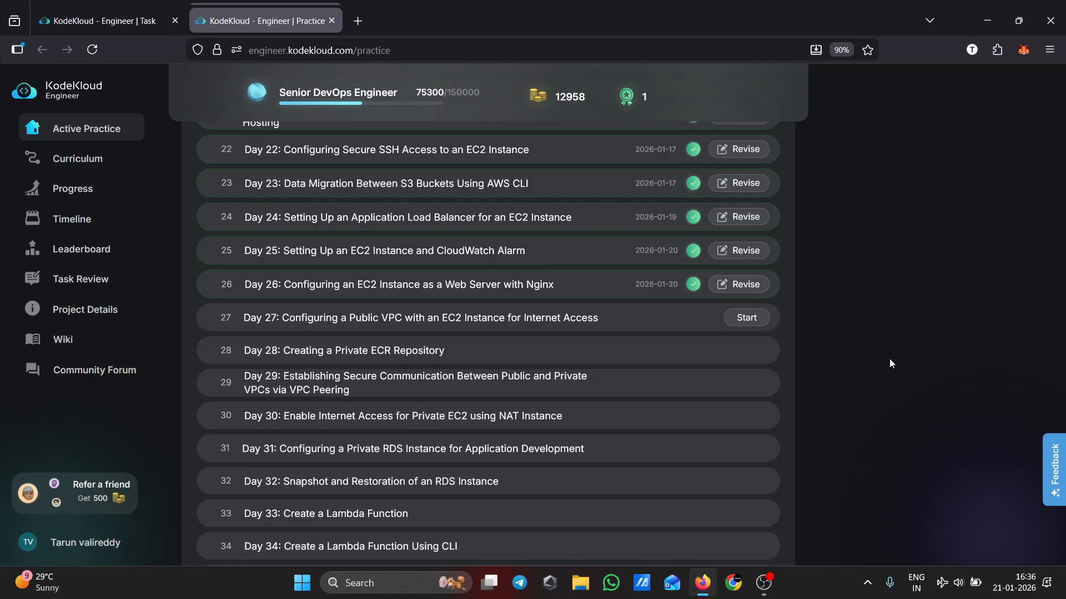
# Open the AWS console sign-in URL from the lab task page and copy the lab username
pyautogui.hotkey('ctrl', 'shift', 'Tab')
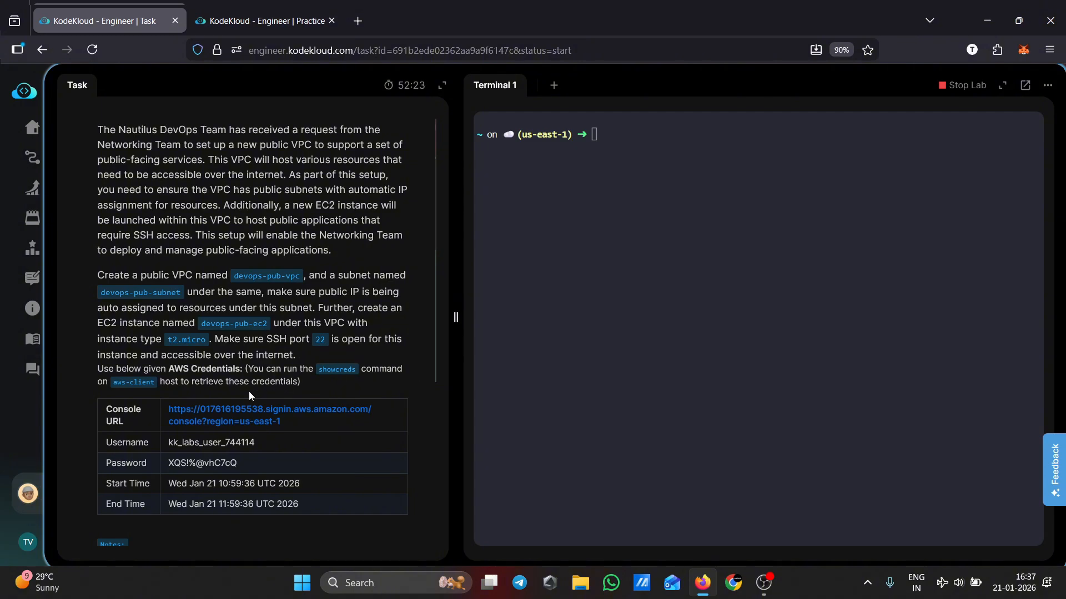
pyautogui.click(231, 419)
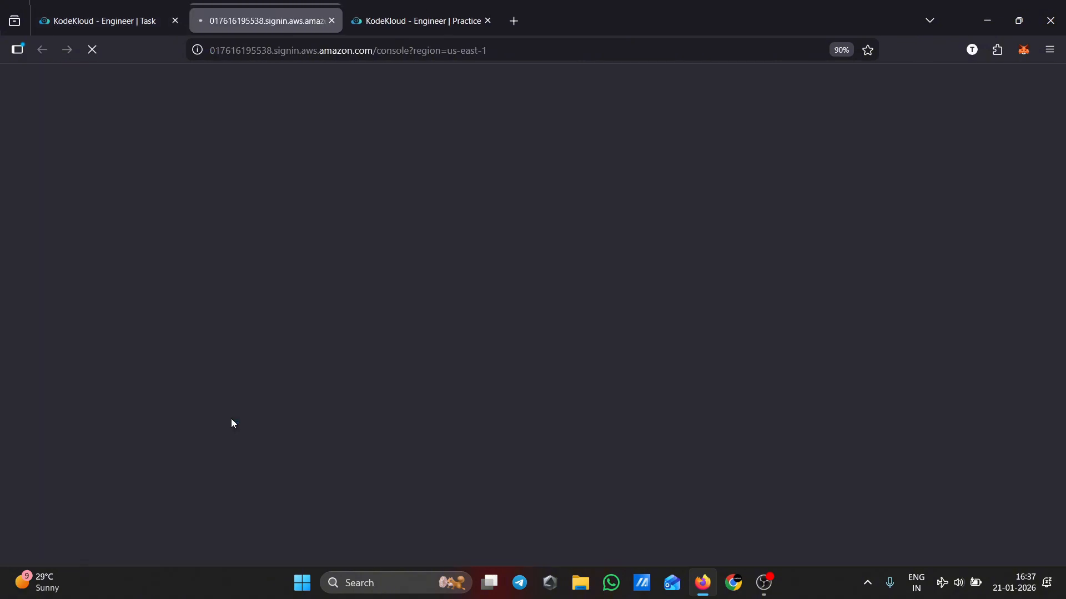
pyautogui.click(117, 8)
pyautogui.moveTo(266, 445); pyautogui.dragTo(167, 444)
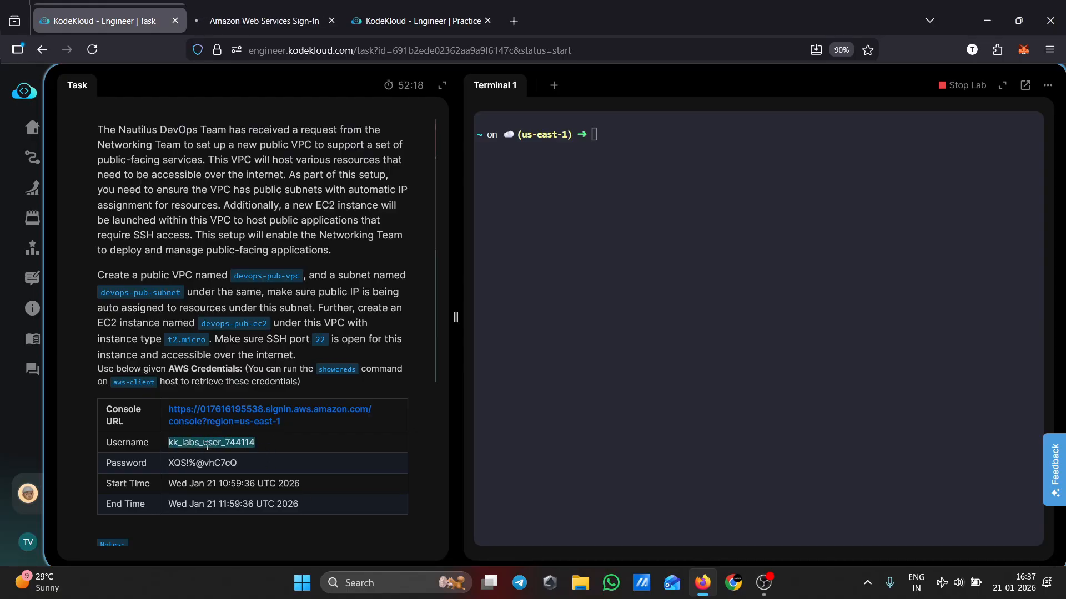
# Search the console for VPC and open the VPC service
pyautogui.hotkey('ctrl', 'Tab')
pyautogui.click(192, 90)
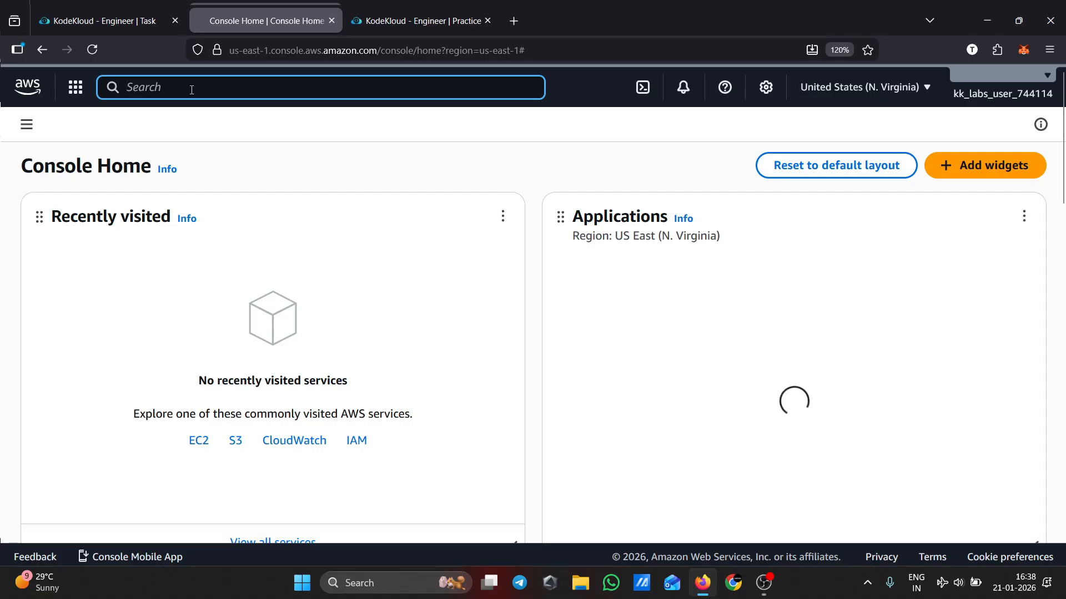
pyautogui.write('vpc')
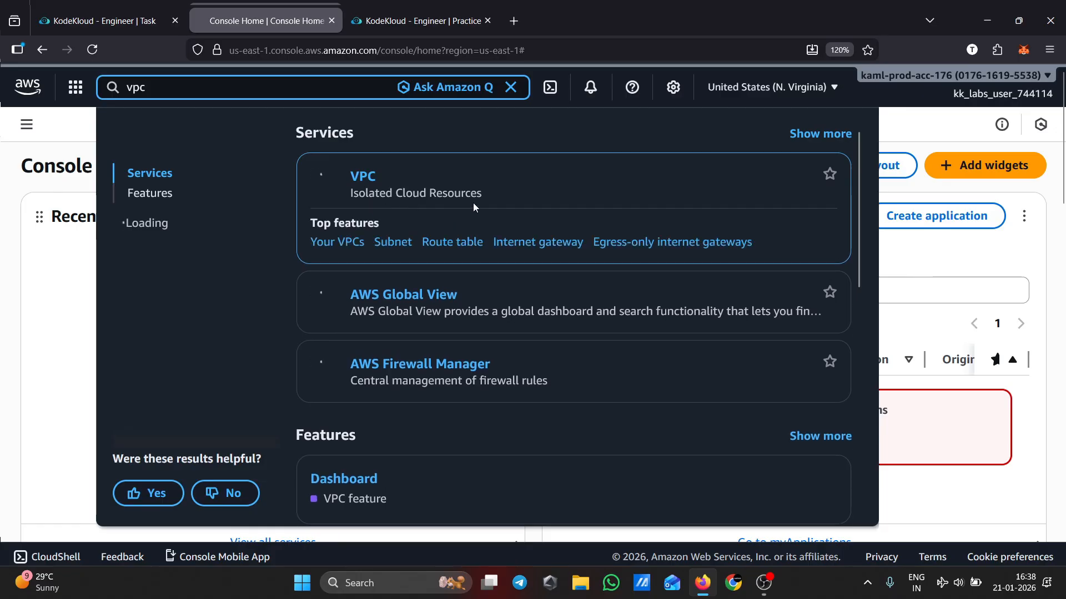
pyautogui.click(362, 177)
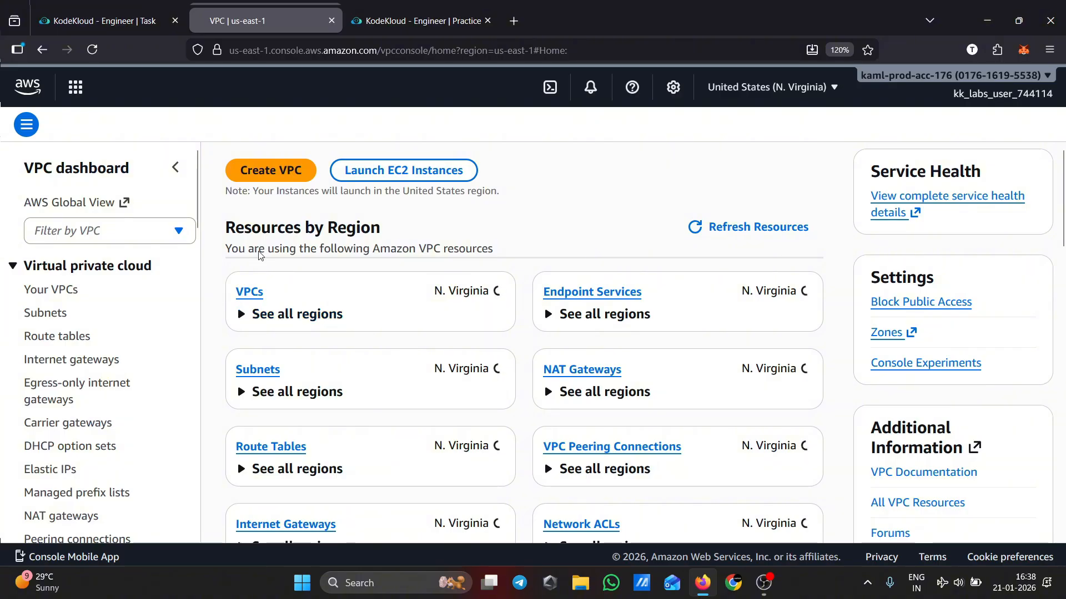
# Start creating a VPC and review the VPC-and-more settings and the resource preview
pyautogui.click(272, 173)
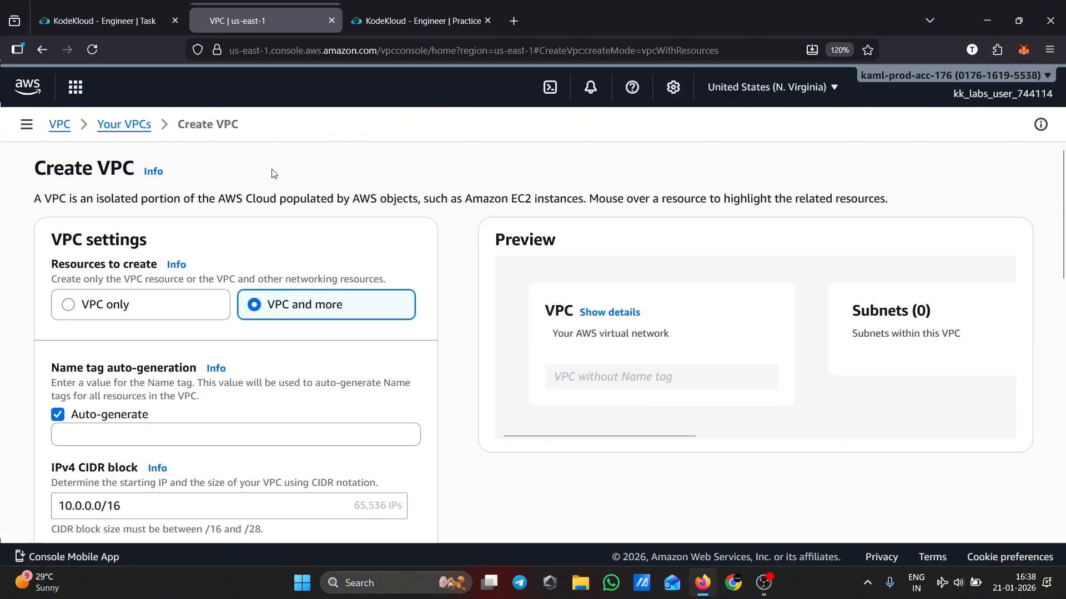
pyautogui.scroll(-3, 369, 360)
pyautogui.scroll(-10, 370, 359)
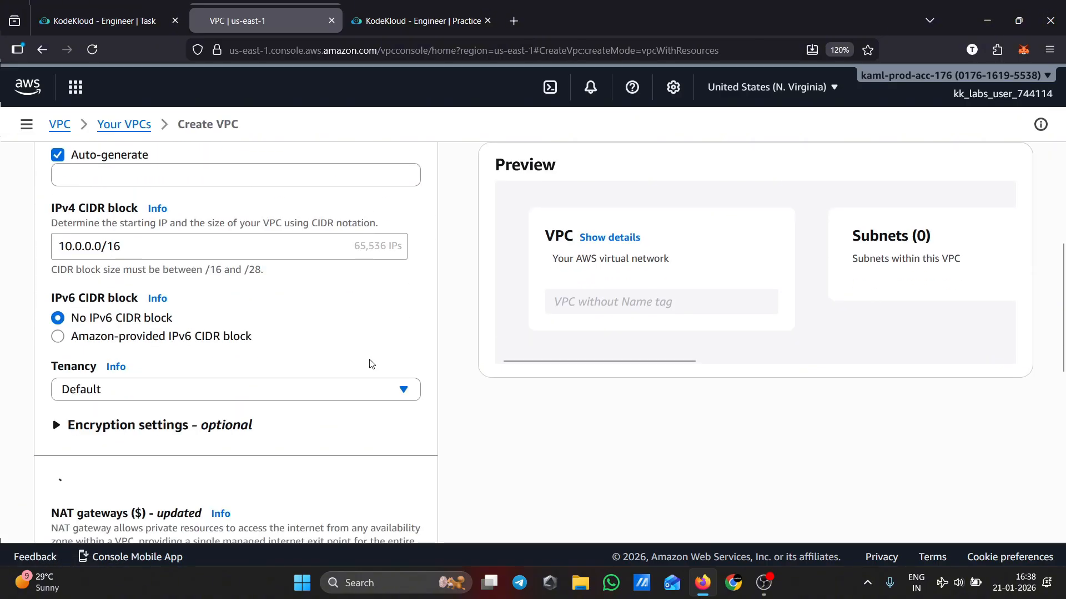
pyautogui.scroll(-1, 372, 364)
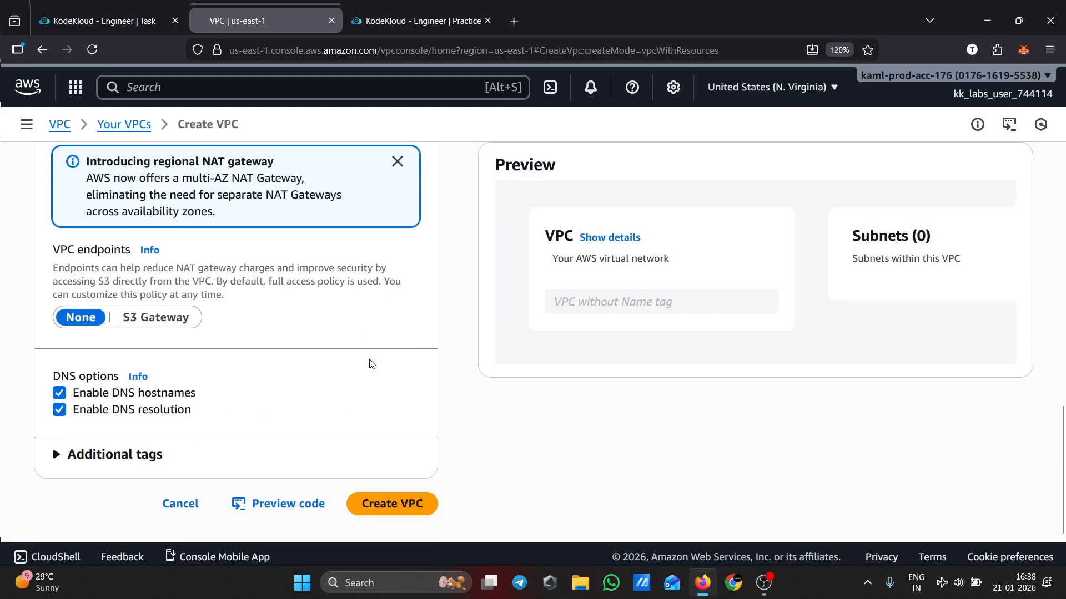
pyautogui.scroll(2, 372, 364)
pyautogui.scroll(-2, 372, 364)
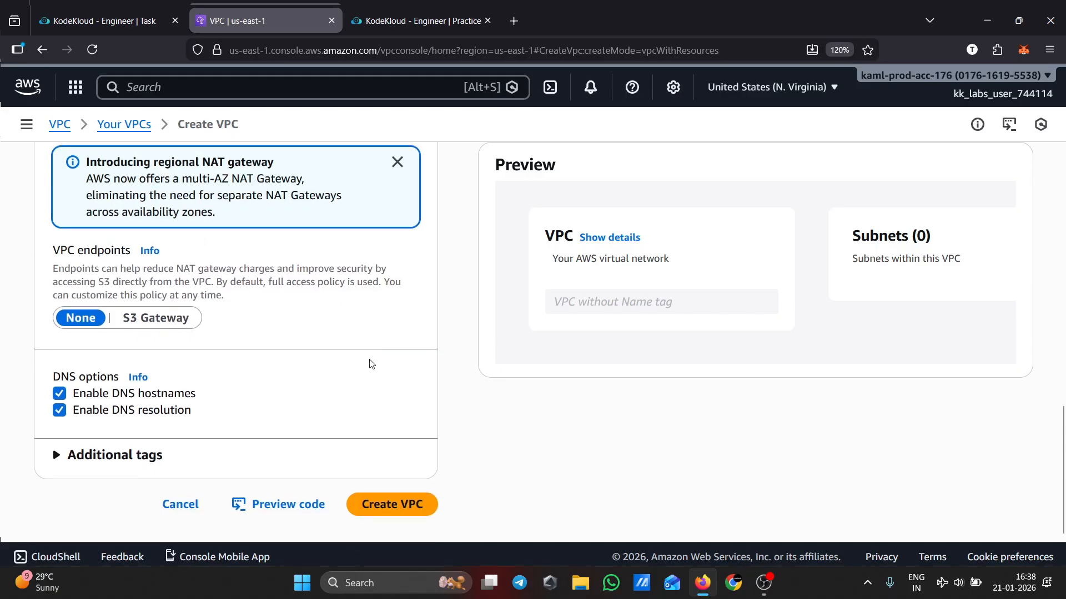
pyautogui.scroll(12, 371, 364)
pyautogui.scroll(1, 371, 364)
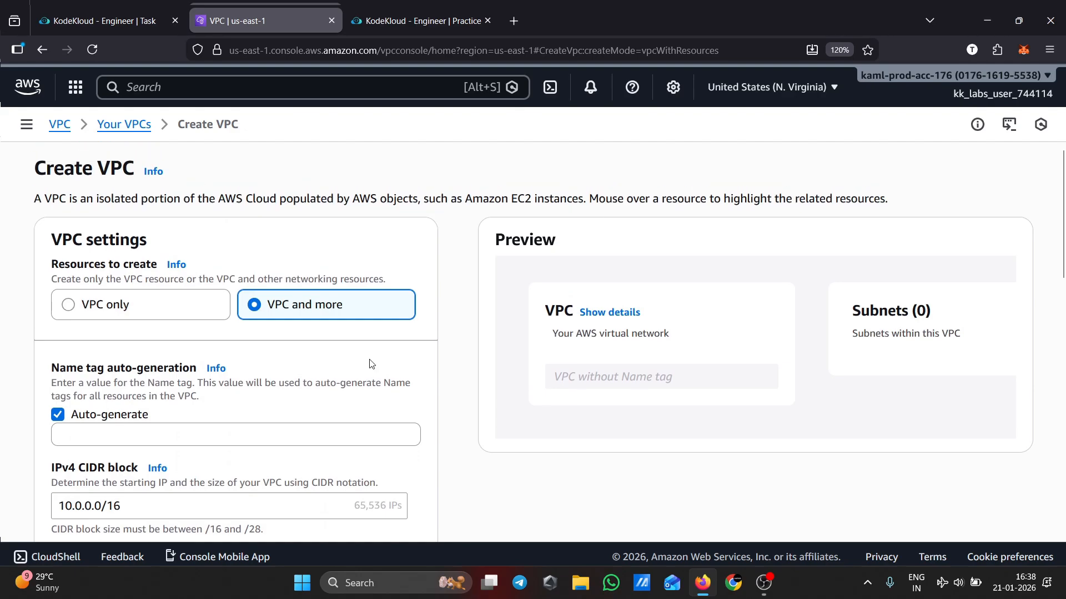
pyautogui.scroll(-3, 507, 434)
pyautogui.scroll(3, 229, 379)
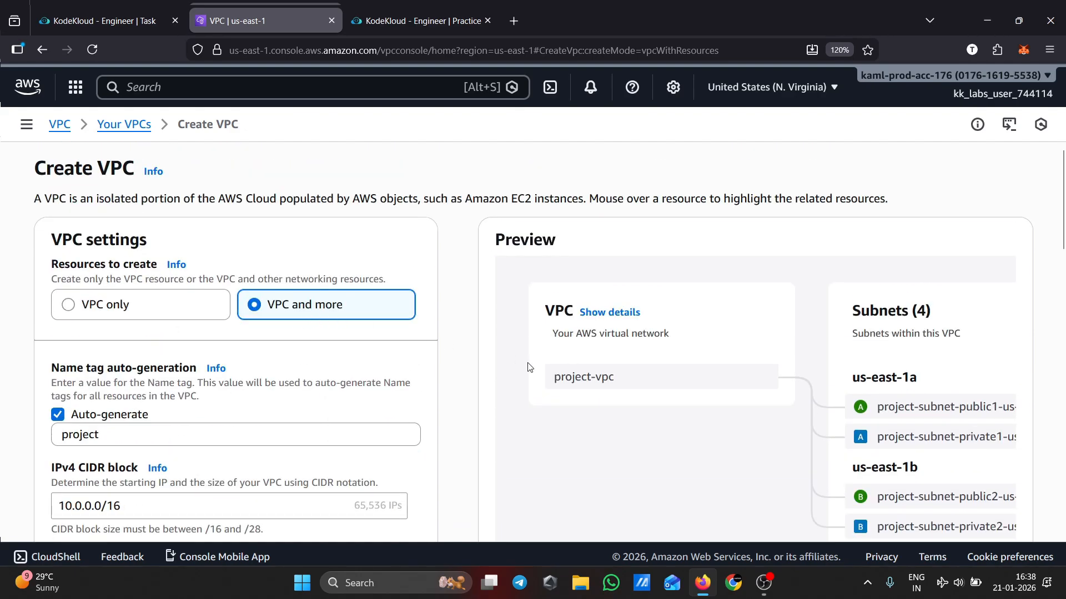
pyautogui.scroll(-2, 638, 500)
pyautogui.moveTo(660, 511); pyautogui.dragTo(949, 506)
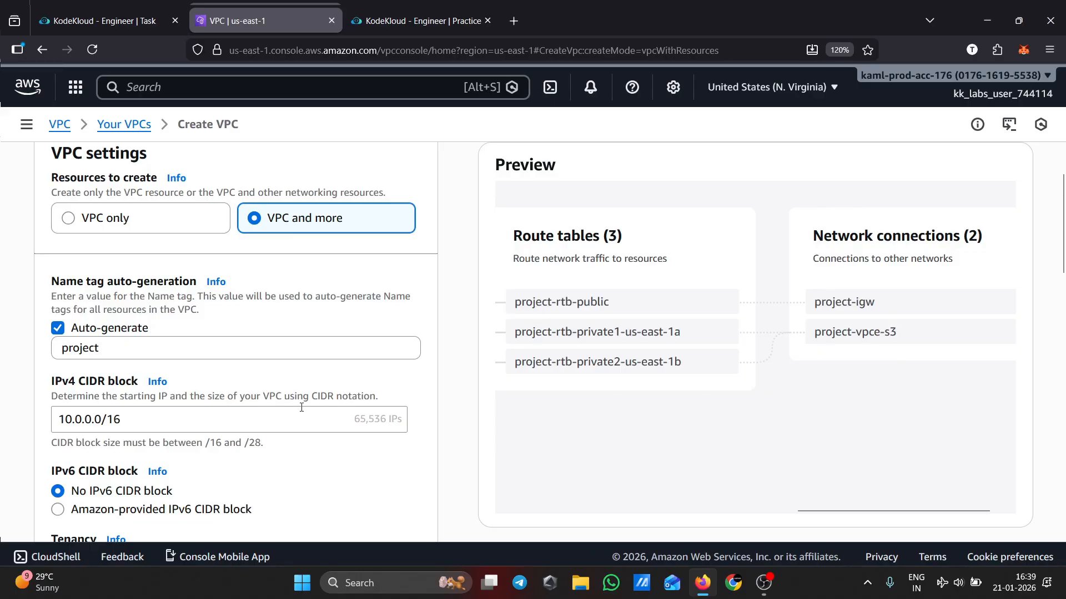
pyautogui.scroll(-6, 373, 412)
pyautogui.scroll(-6, 374, 411)
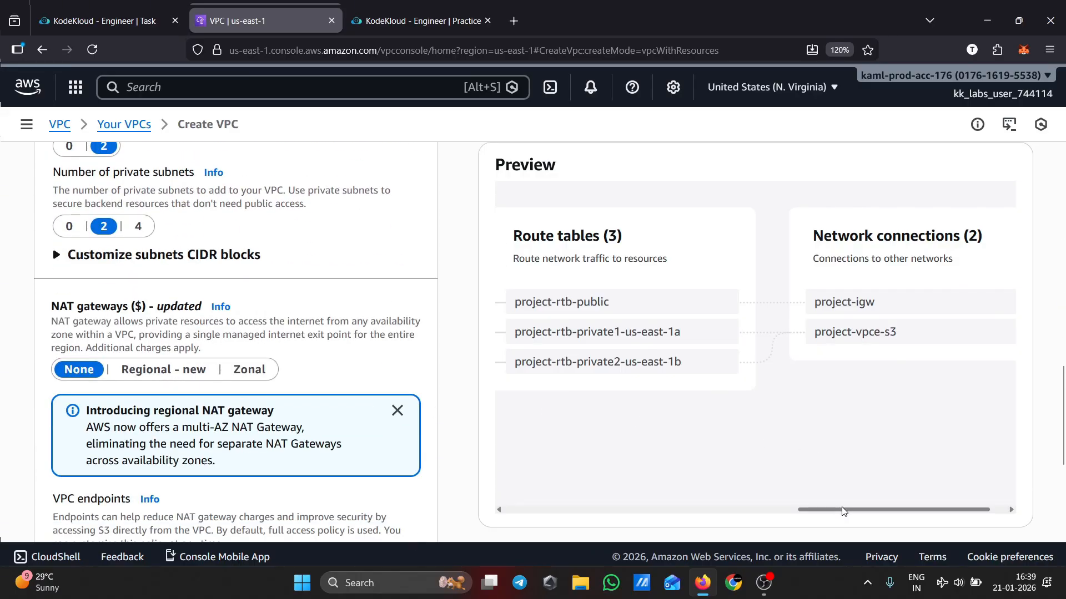
pyautogui.moveTo(837, 510); pyautogui.dragTo(488, 511)
# Switch the VPC creation mode to VPC only and focus the name tag field
pyautogui.hotkey('ctrl', 'shift', 'Tab')
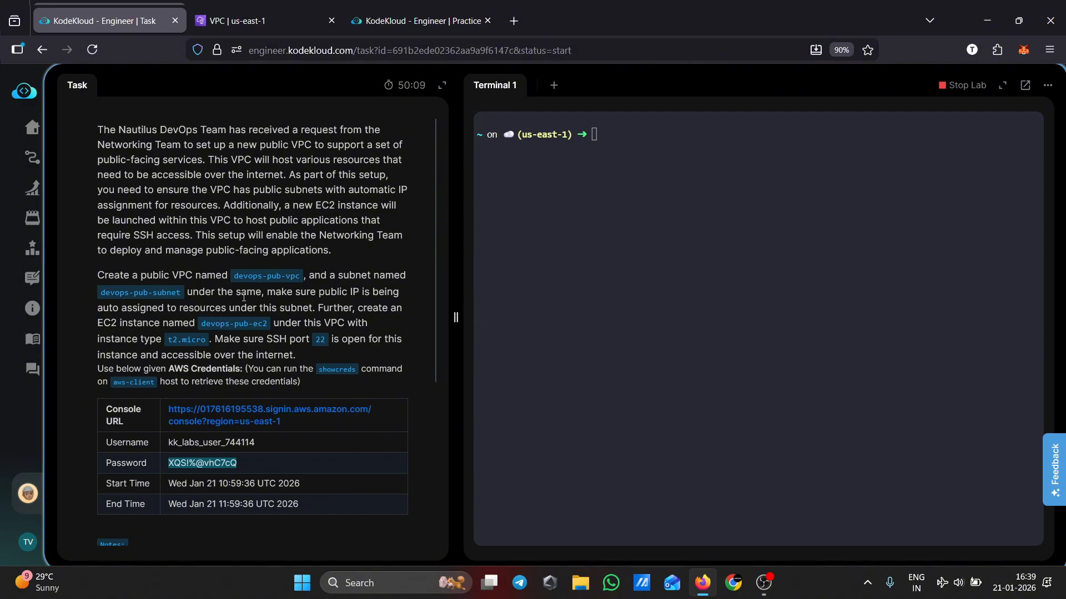
pyautogui.hotkey('ctrl', 'Tab')
pyautogui.click(95, 221)
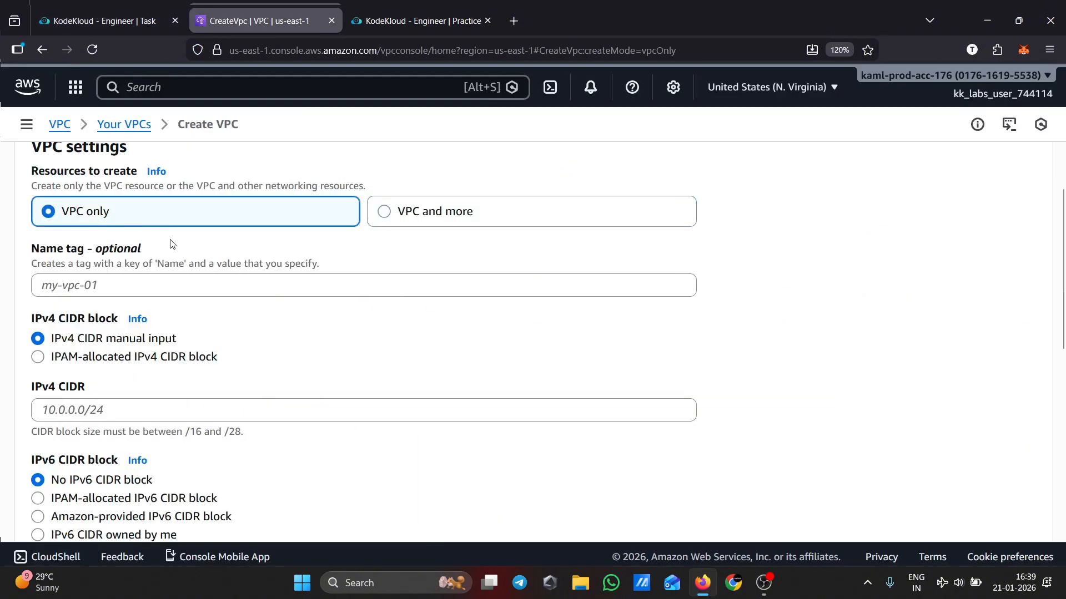
pyautogui.scroll(-2, 344, 328)
pyautogui.click(158, 195)
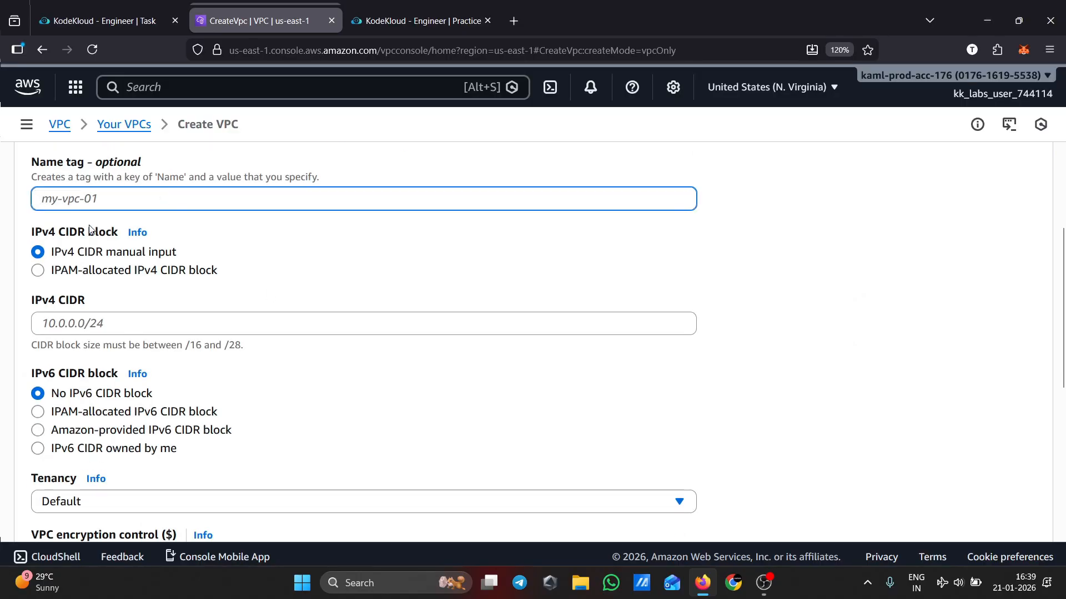
# Copy the VPC name from the task description and set the name tag to devops-pub-vpc
pyautogui.click(109, 21)
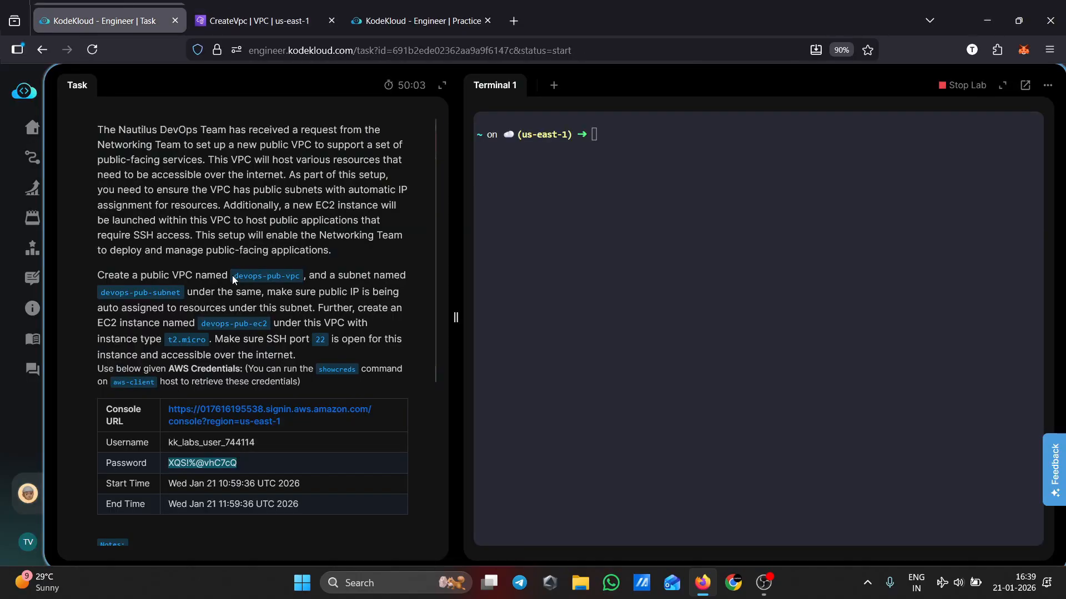
pyautogui.moveTo(233, 276); pyautogui.dragTo(299, 276)
pyautogui.hotkey('ctrl', 'c')
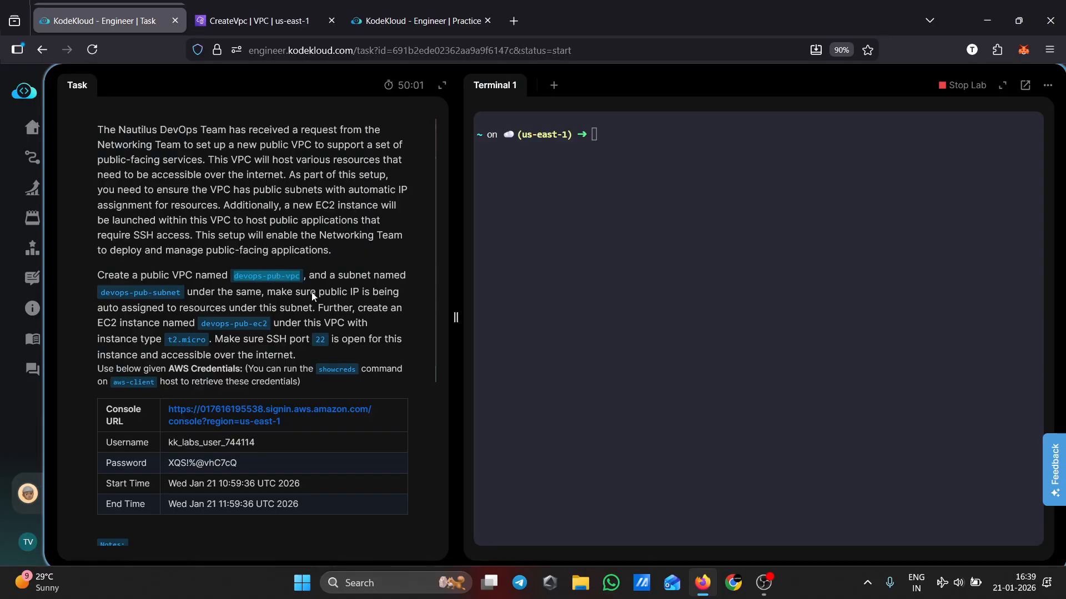
pyautogui.click(258, 21)
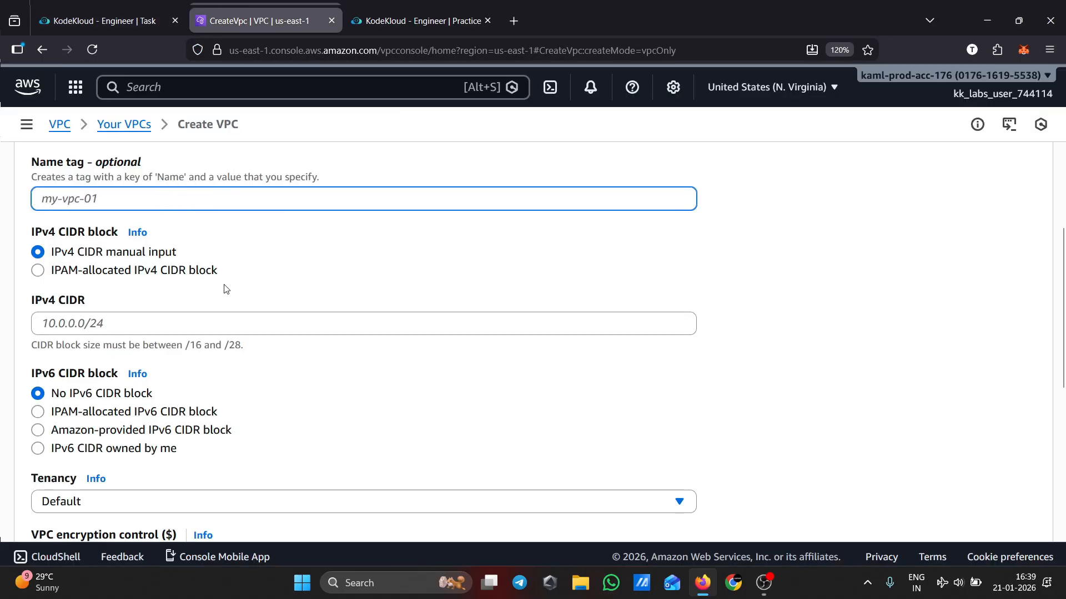
pyautogui.hotkey('ctrl', 'v')
# Set the VPC's IPv4 CIDR block to 10.0.0.0/24
pyautogui.click(125, 16)
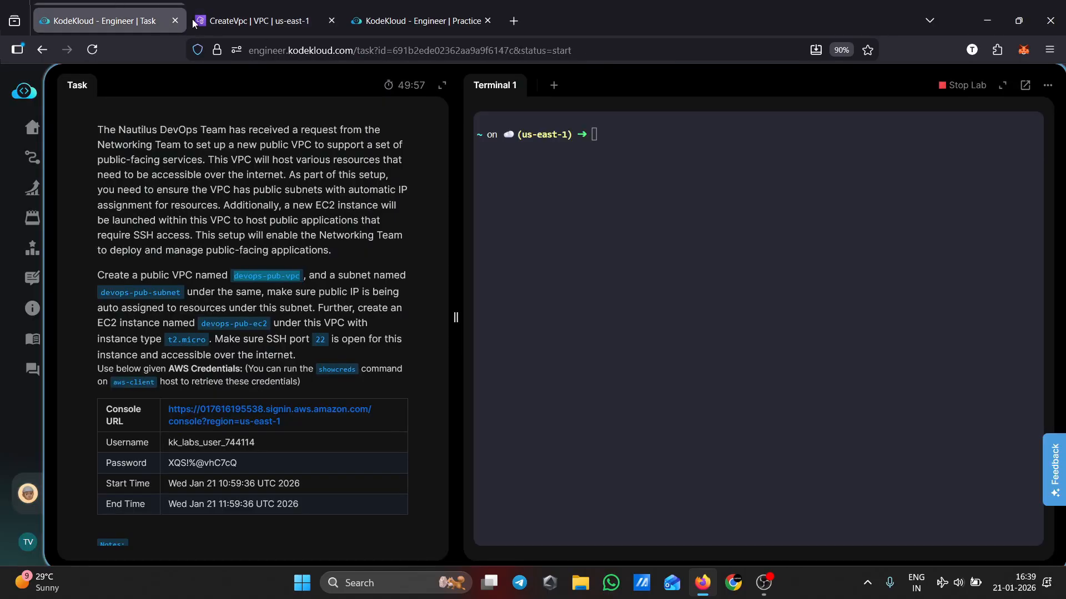
pyautogui.click(232, 22)
pyautogui.click(97, 324)
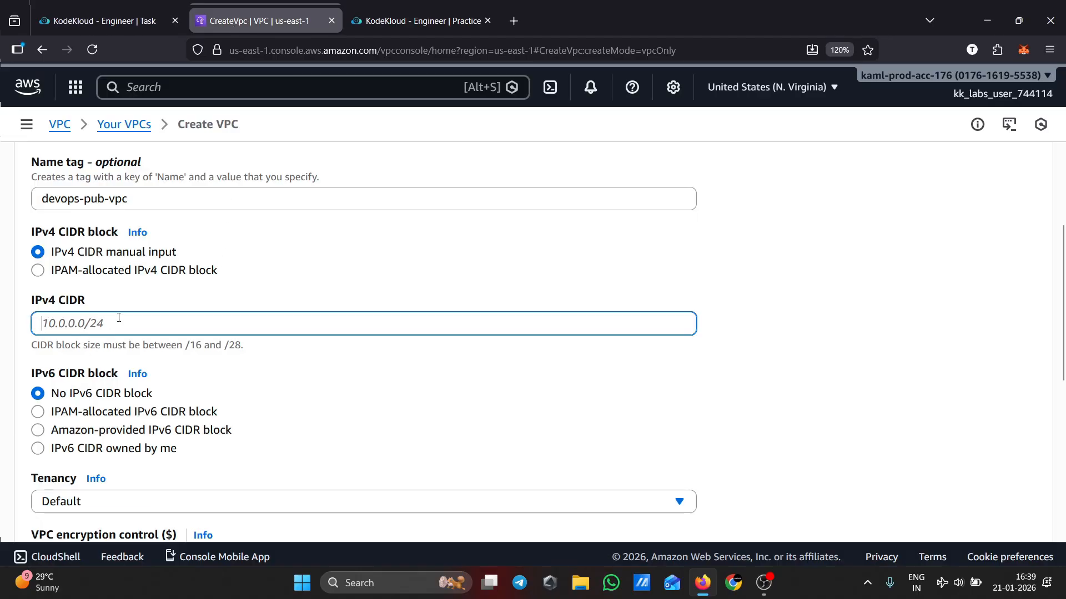
pyautogui.write('10.0.0.0')
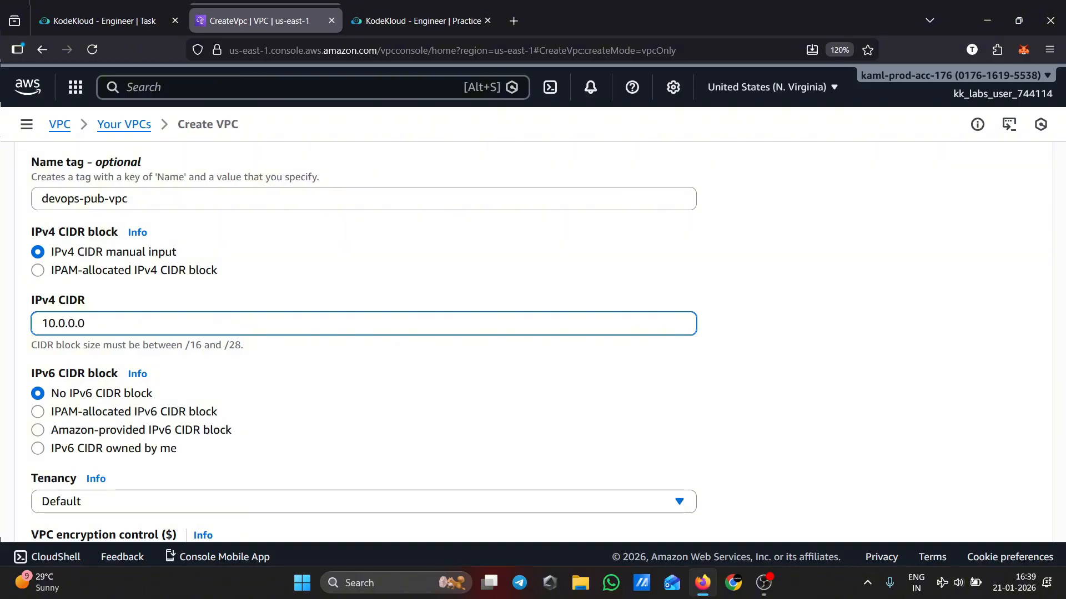
pyautogui.write('/24')
pyautogui.click(847, 314)
# Create the VPC and dismiss the confirmation banner
pyautogui.scroll(-3, 663, 442)
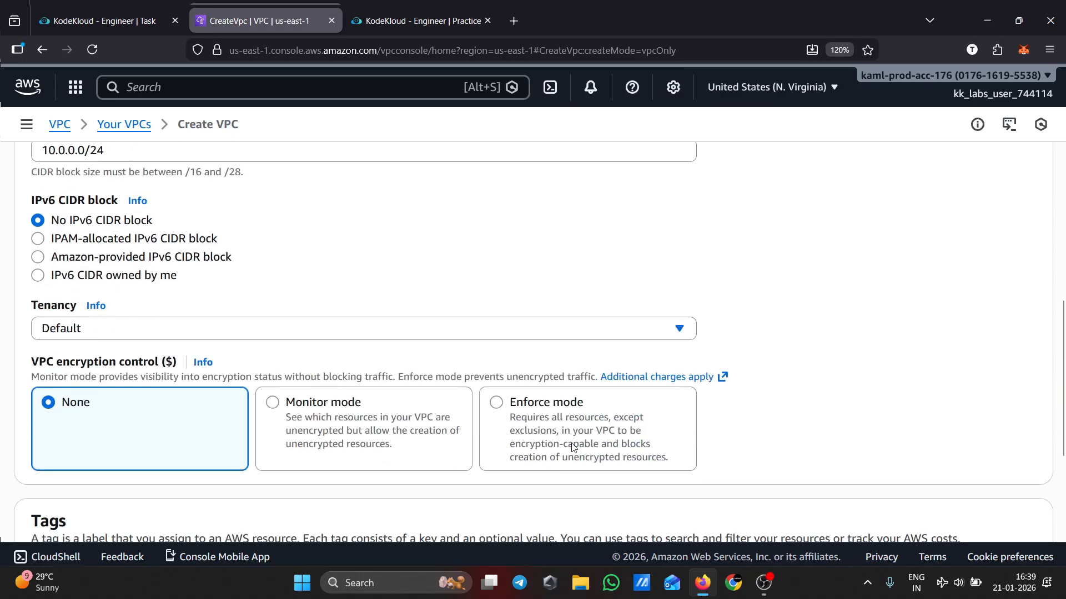
pyautogui.scroll(-3, 572, 447)
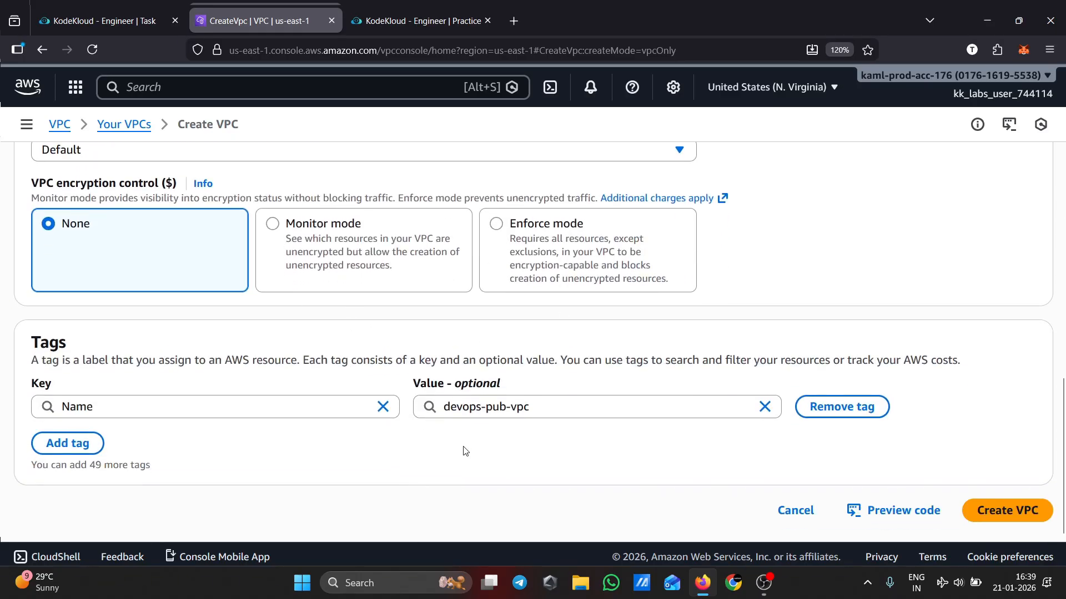
pyautogui.click(1024, 521)
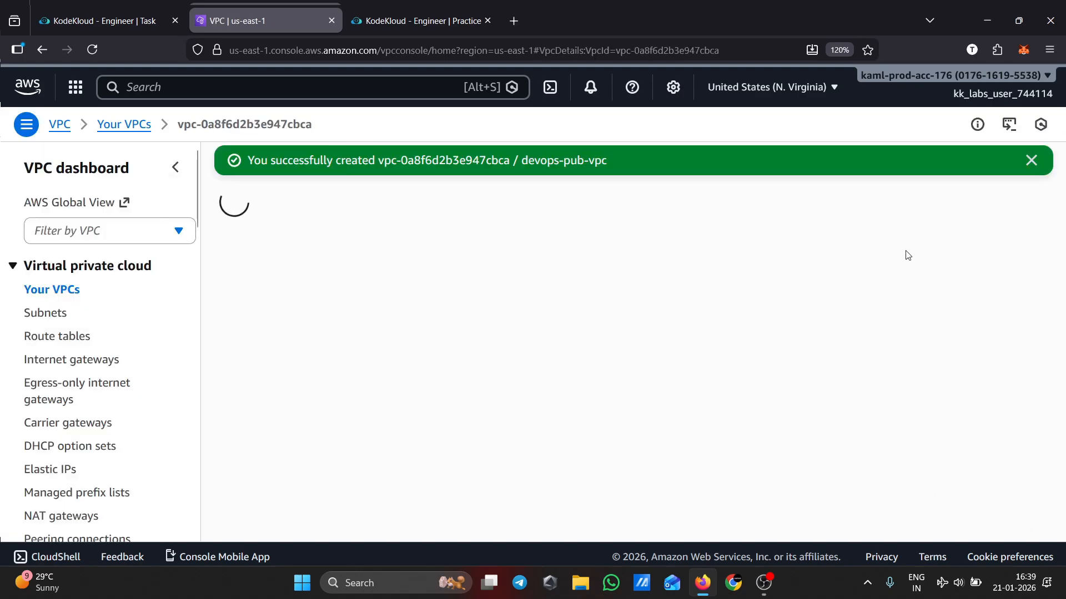
pyautogui.click(1031, 160)
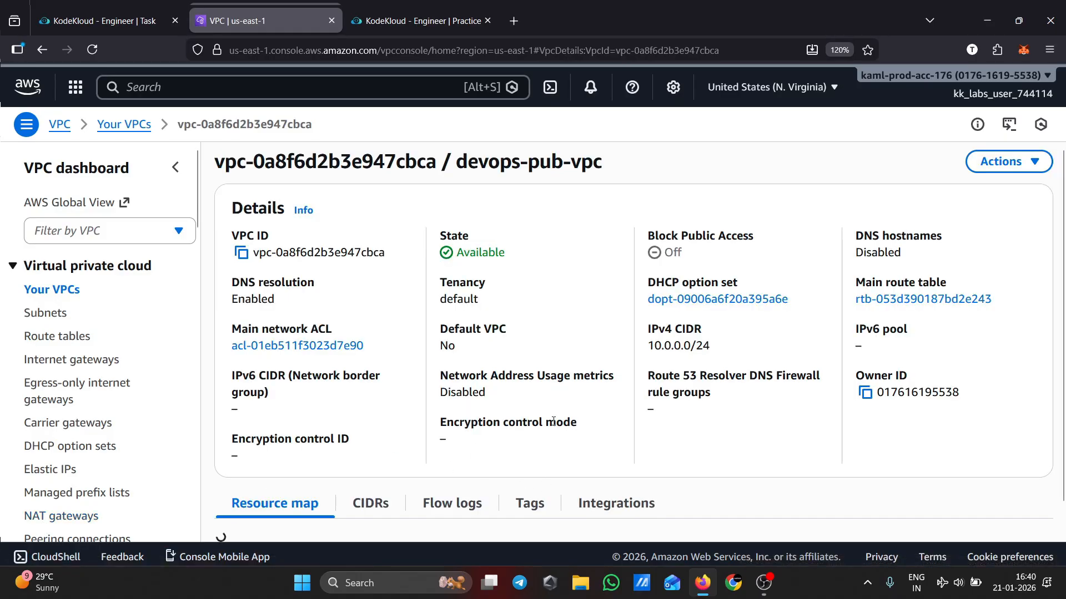
# Open the Subnets list and start creating a new subnet
pyautogui.scroll(-1, 554, 425)
pyautogui.scroll(1, 554, 427)
pyautogui.click(52, 312)
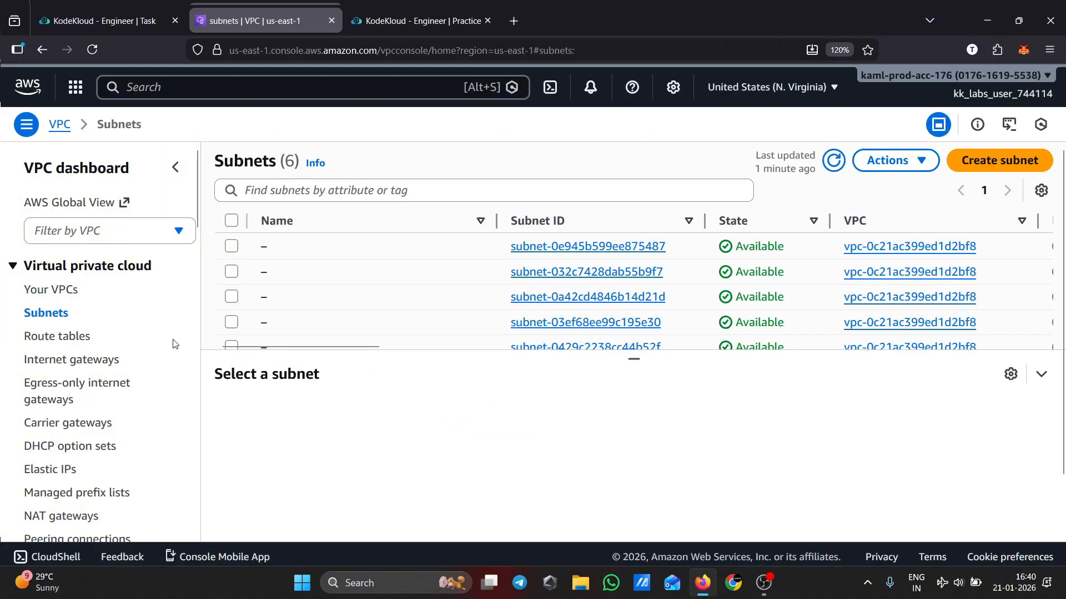
pyautogui.scroll(-2, 597, 319)
pyautogui.scroll(2, 597, 320)
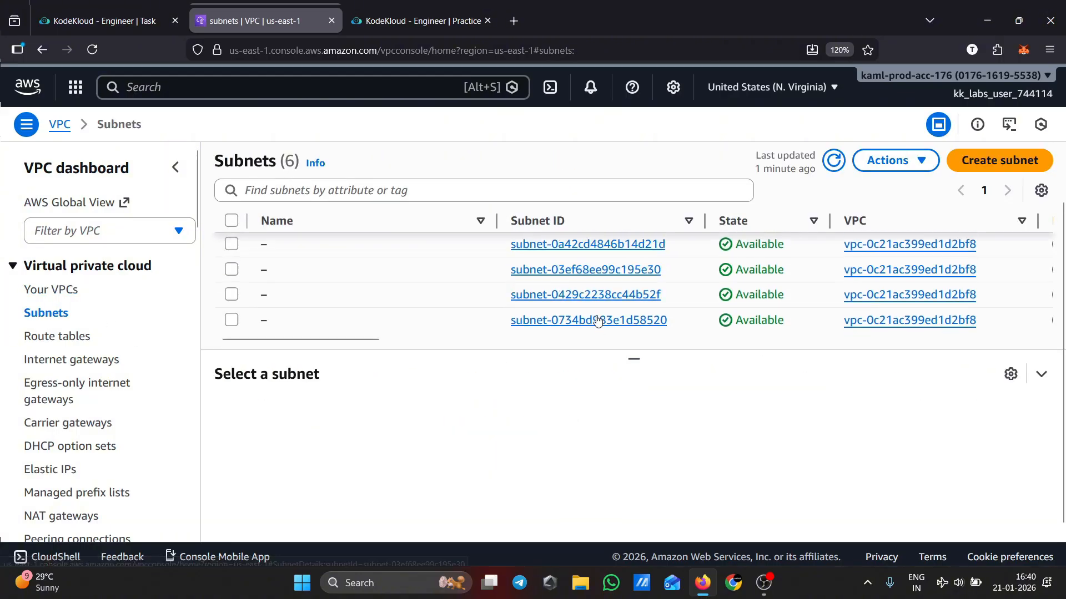
pyautogui.click(1028, 167)
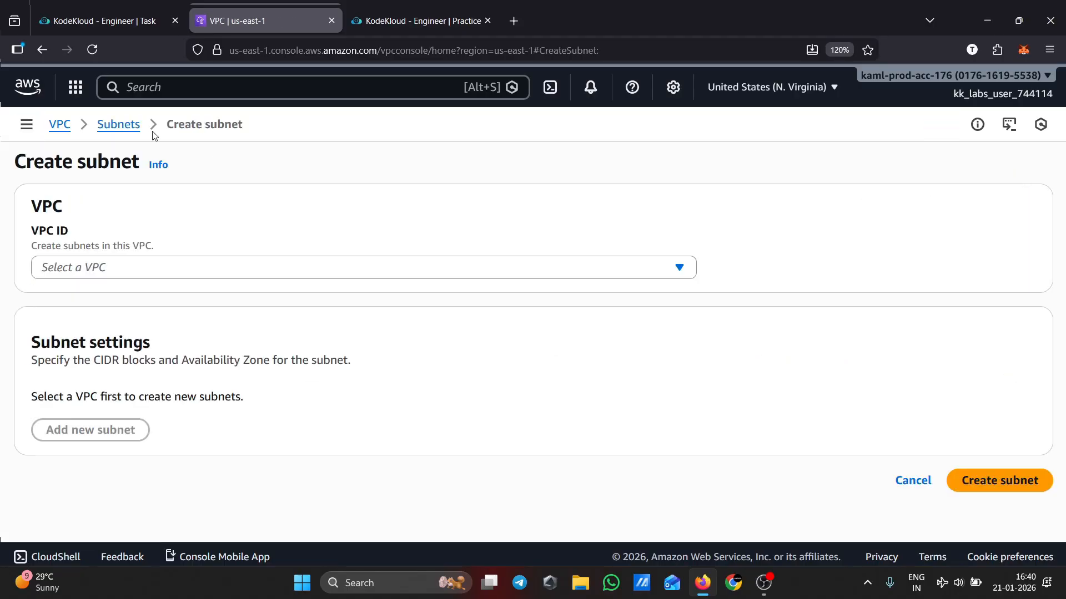
# Copy the subnet name from the task and choose the devops-pub-vpc VPC for the new subnet
pyautogui.click(49, 29)
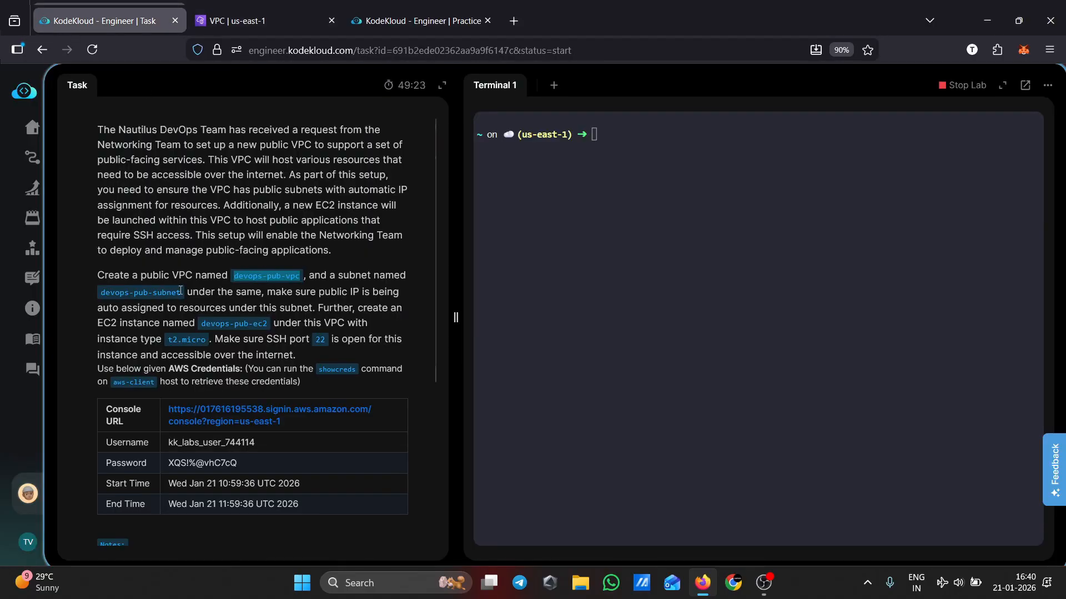
pyautogui.moveTo(180, 290); pyautogui.dragTo(100, 292)
pyautogui.hotkey('ctrl', 'c')
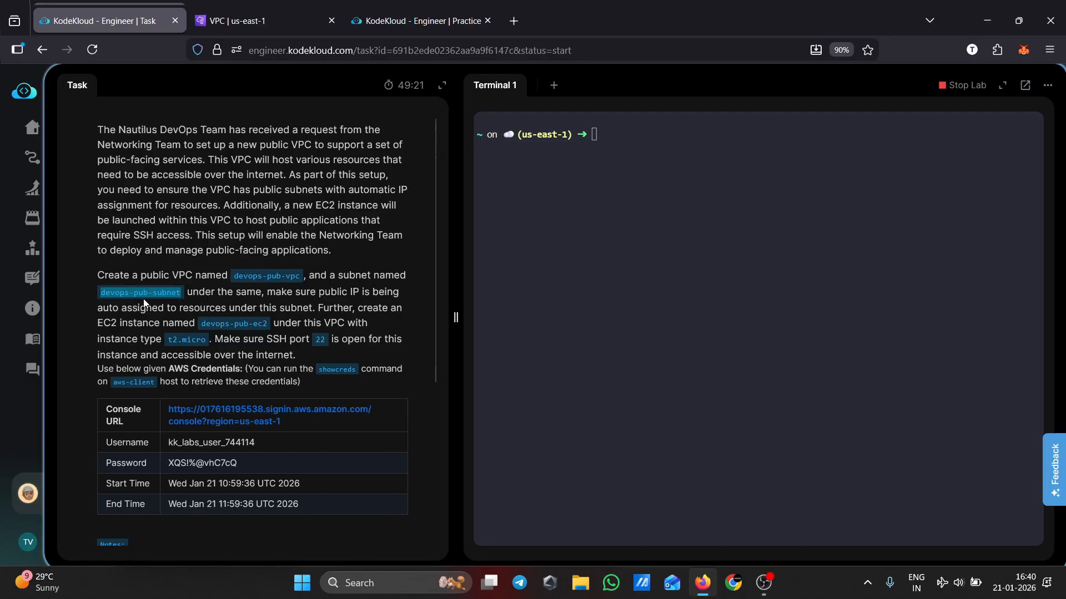
pyautogui.click(281, 9)
pyautogui.click(207, 271)
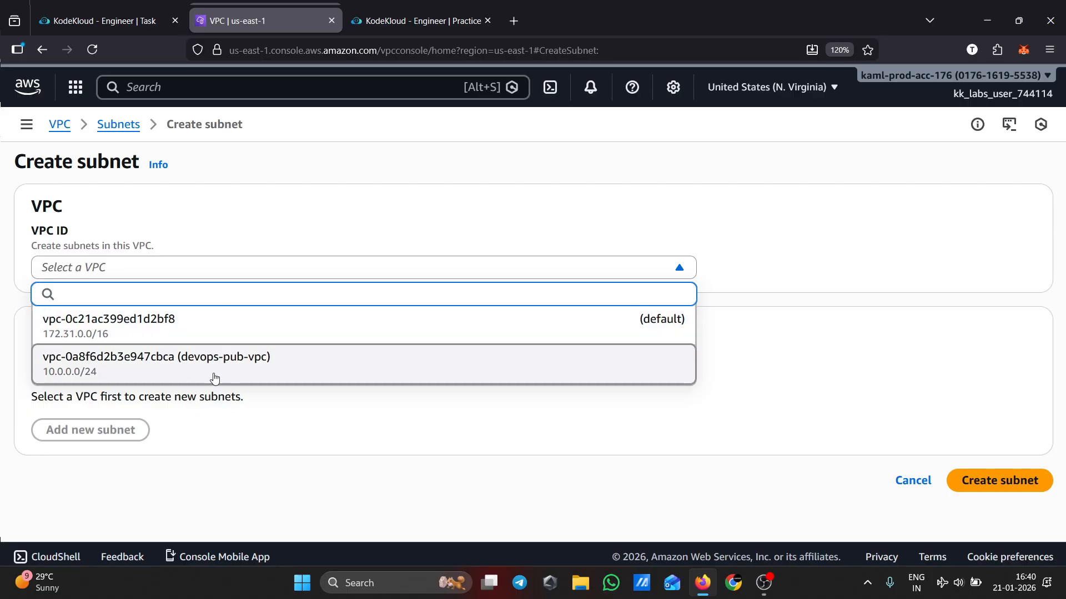
pyautogui.click(231, 366)
# Name the new subnet devops-pub-subnet by pasting the copied name and place it in Availability Zone us-east-1a
pyautogui.scroll(-3, 311, 438)
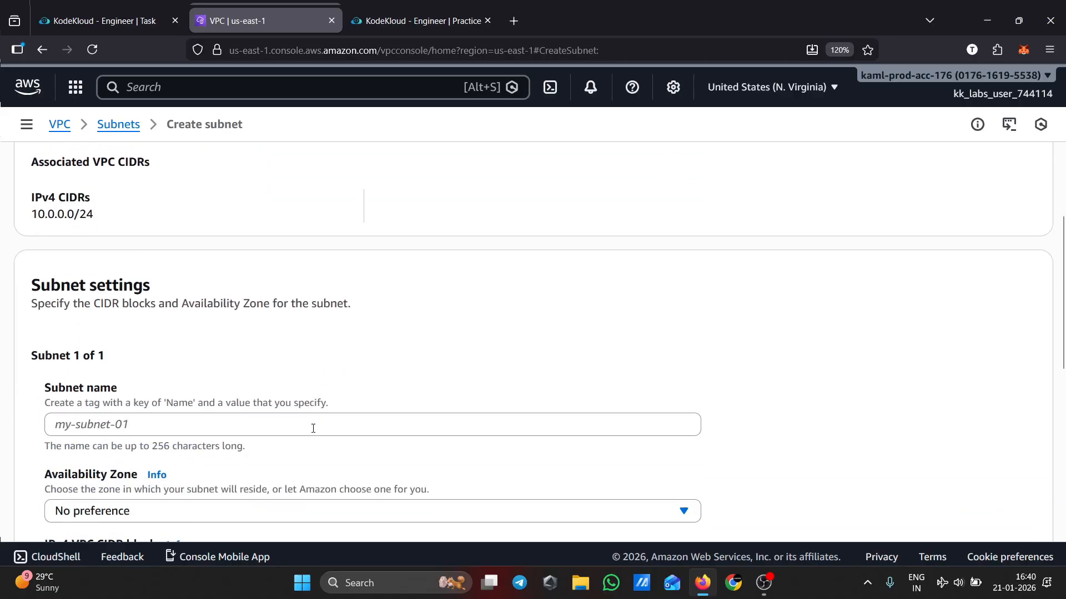
pyautogui.scroll(-4, 313, 428)
pyautogui.click(133, 233)
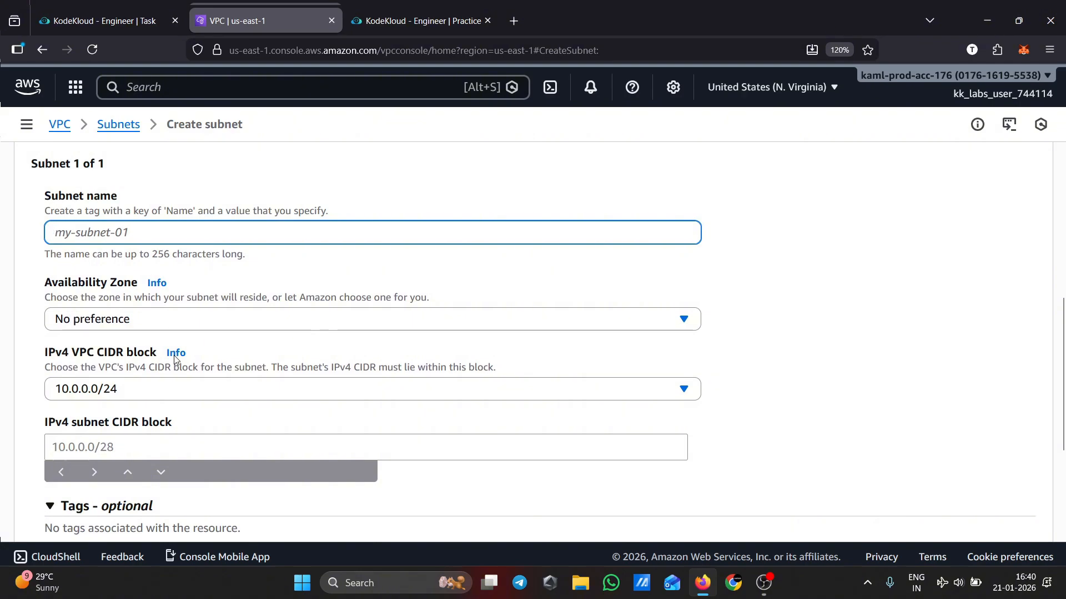
pyautogui.hotkey('ctrl', 'v')
pyautogui.scroll(-2, 233, 350)
pyautogui.click(272, 237)
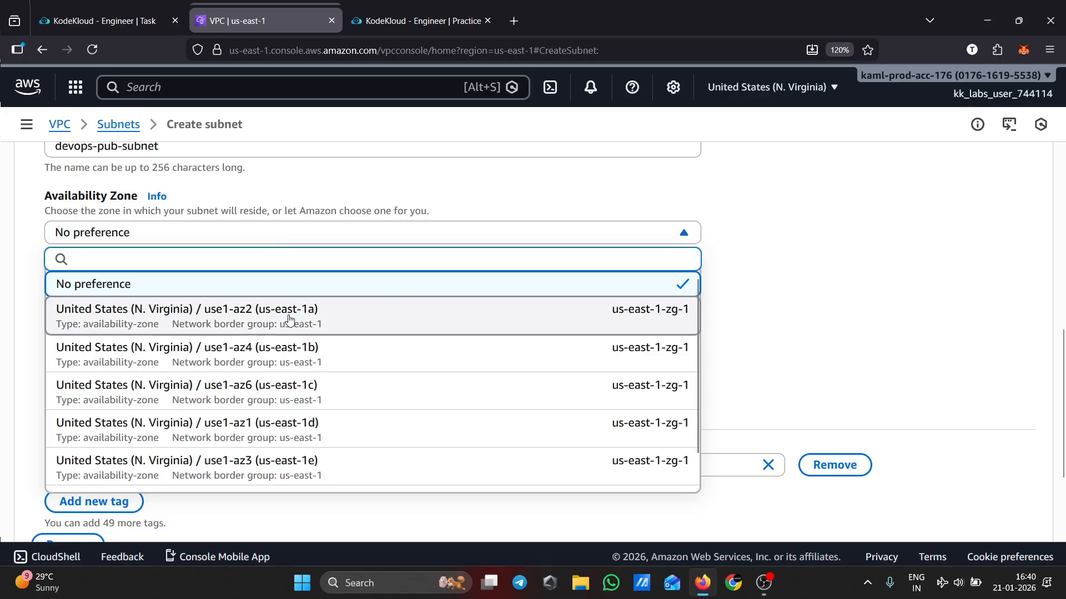
pyautogui.click(289, 319)
# Set the subnet's IPv4 CIDR block to 10.0.0.0/24
pyautogui.scroll(-5, 555, 333)
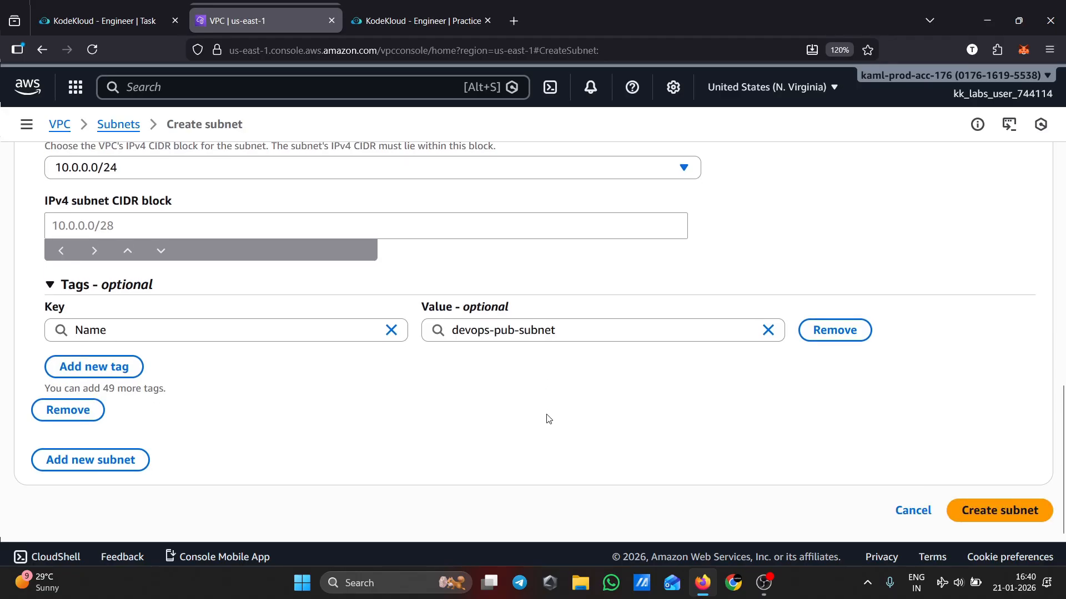
pyautogui.scroll(3, 548, 419)
pyautogui.click(174, 400)
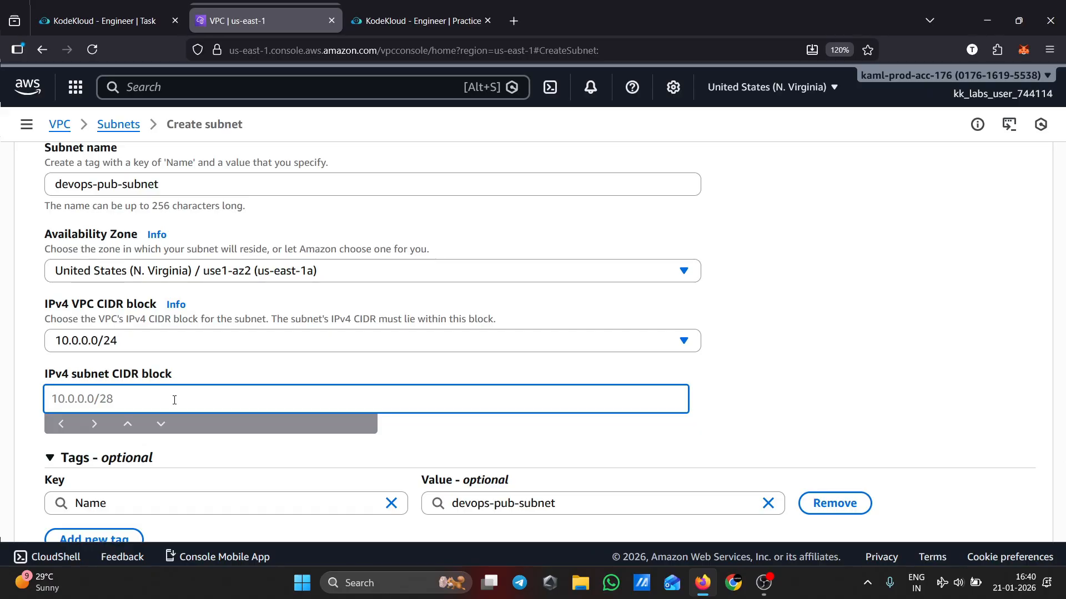
pyautogui.write('10.0.0.0/28')
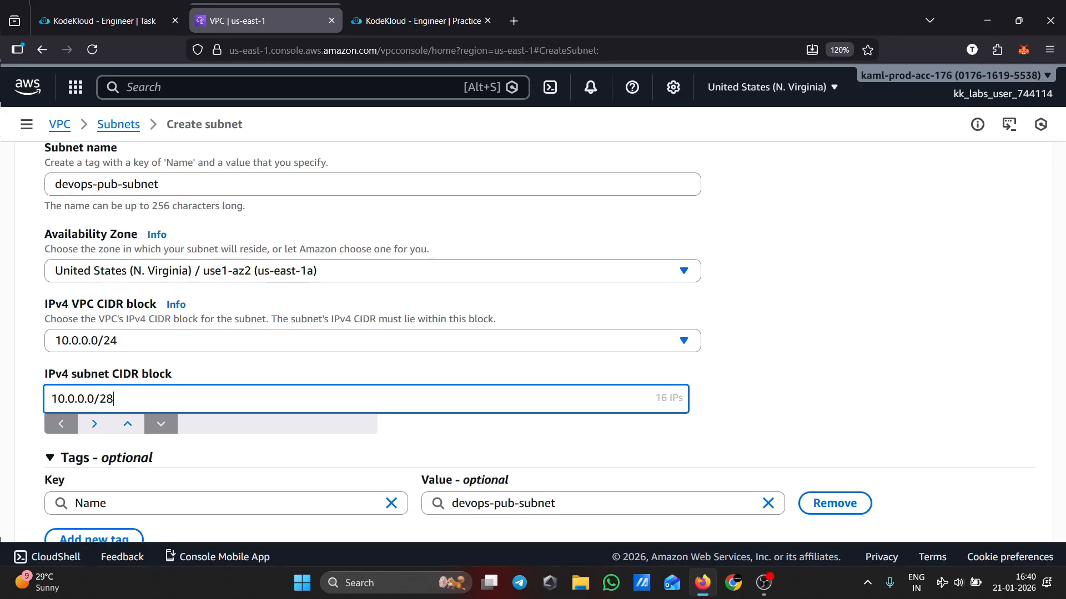
pyautogui.press('BackSpace')
pyautogui.press('BackSpace')
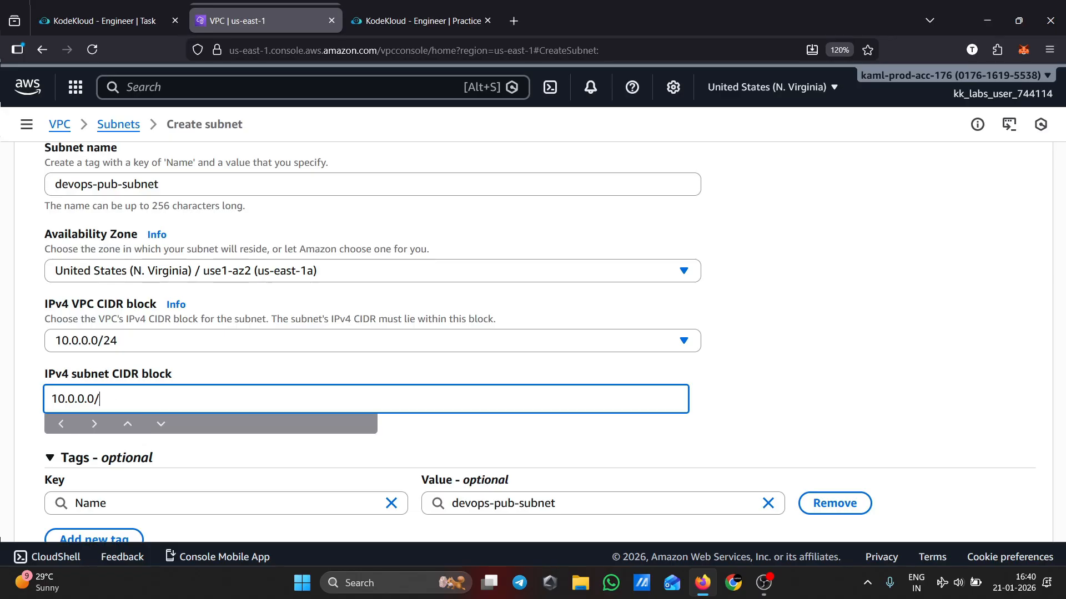
pyautogui.write('4')
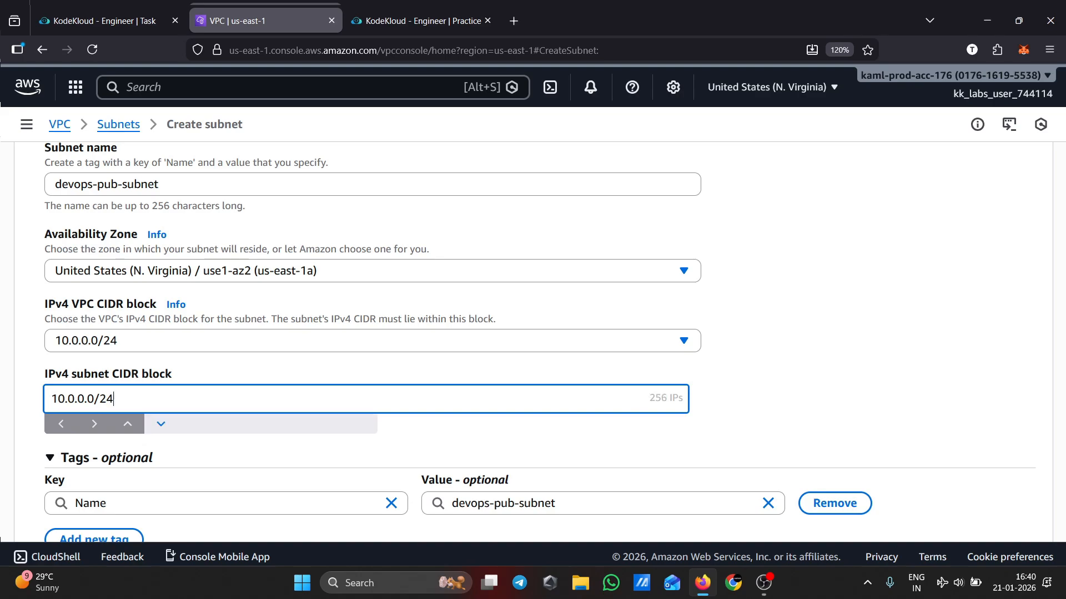
pyautogui.click(763, 399)
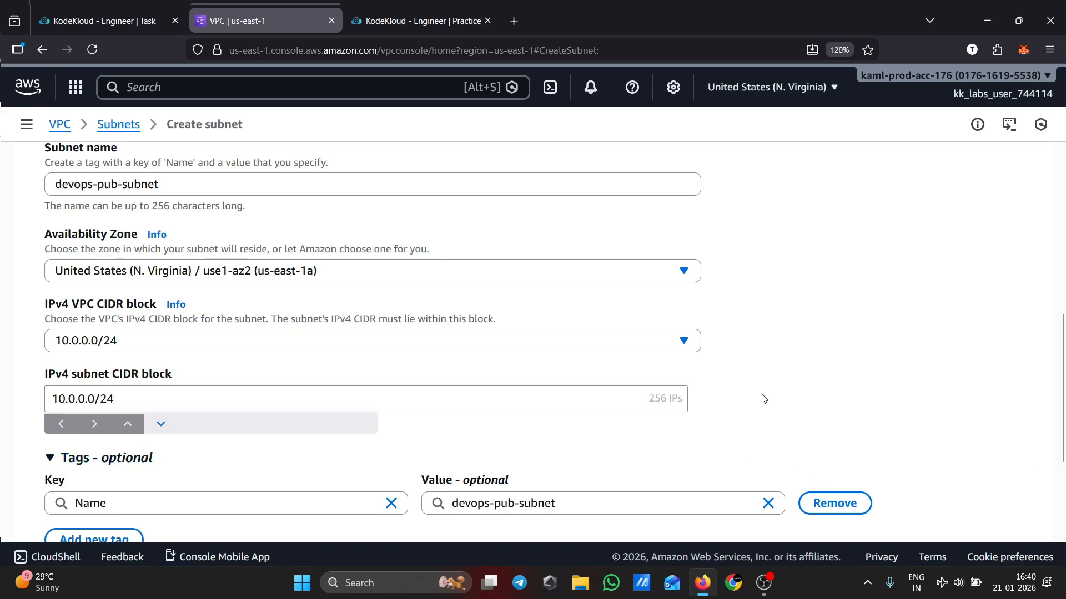
pyautogui.click(659, 394)
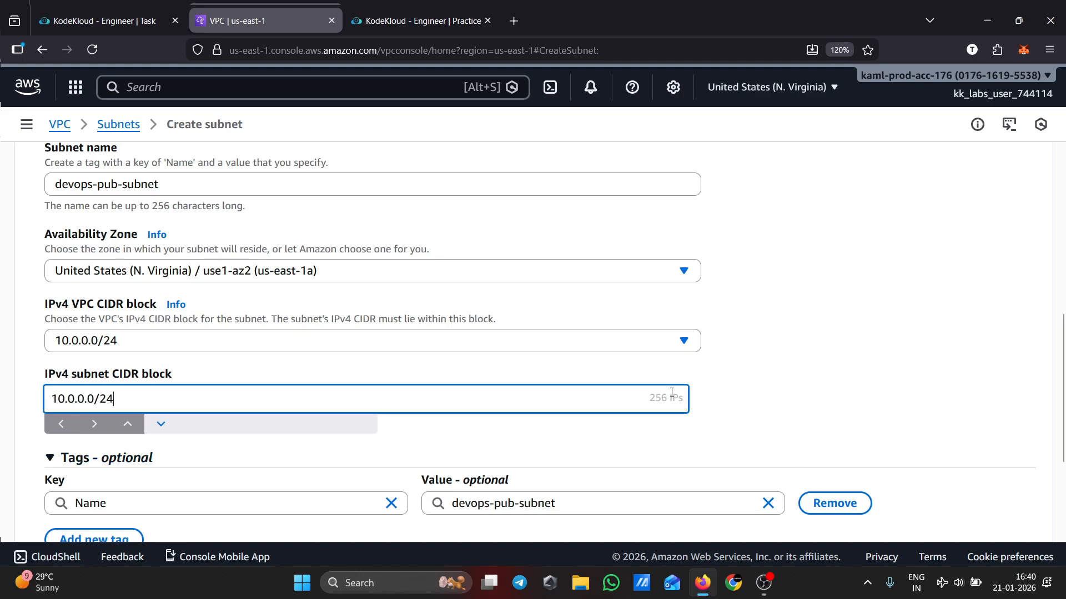
# Create the subnet
pyautogui.scroll(-3, 890, 425)
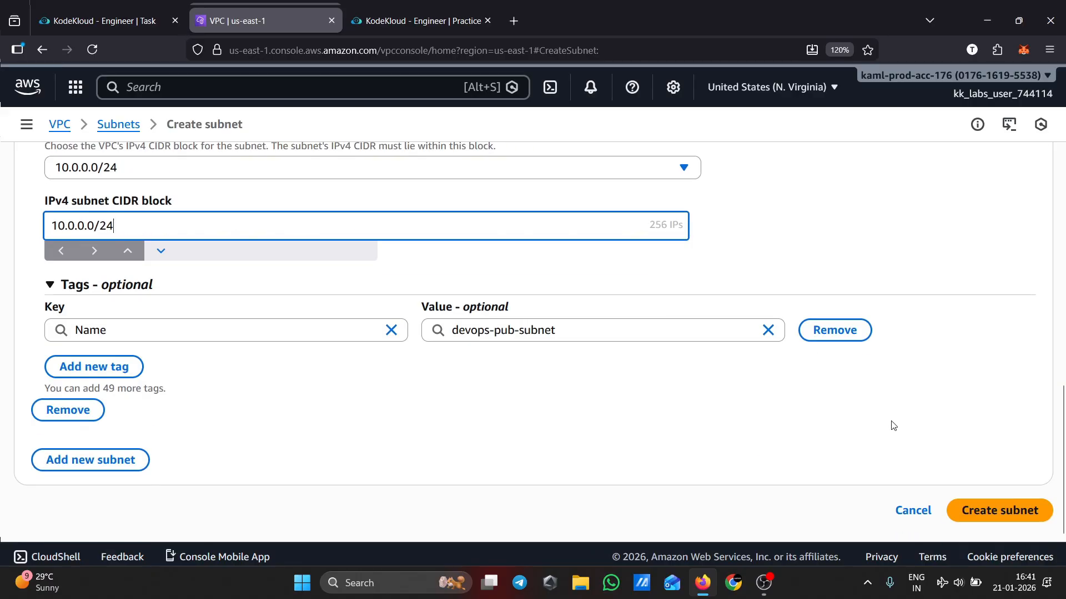
pyautogui.scroll(9, 891, 425)
pyautogui.scroll(-7, 891, 426)
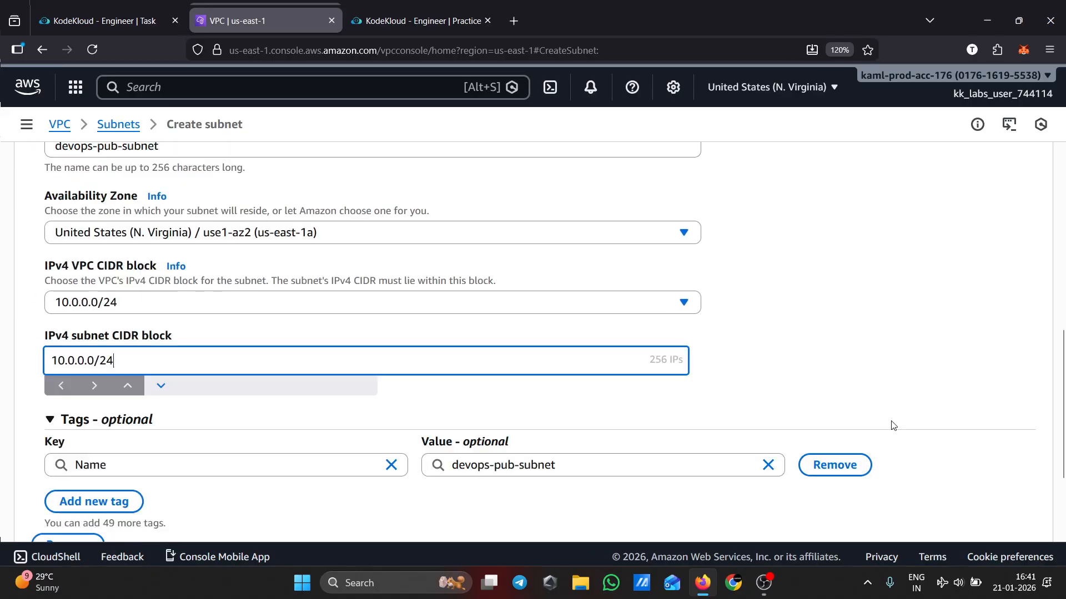
pyautogui.scroll(-3, 890, 426)
pyautogui.click(1001, 512)
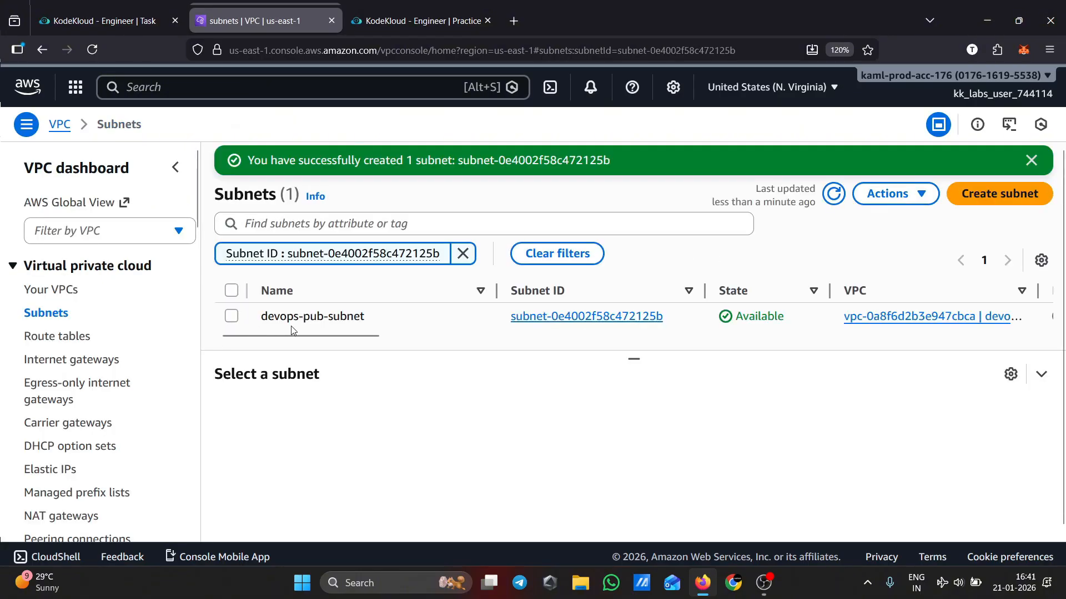
pyautogui.moveTo(331, 336)
pyautogui.mouseDown()
pyautogui.moveTo(382, 347)
pyautogui.moveTo(330, 351)
pyautogui.mouseUp()
# Reread the task description's requirements for the VPC, subnet and instance
pyautogui.click(105, 21)
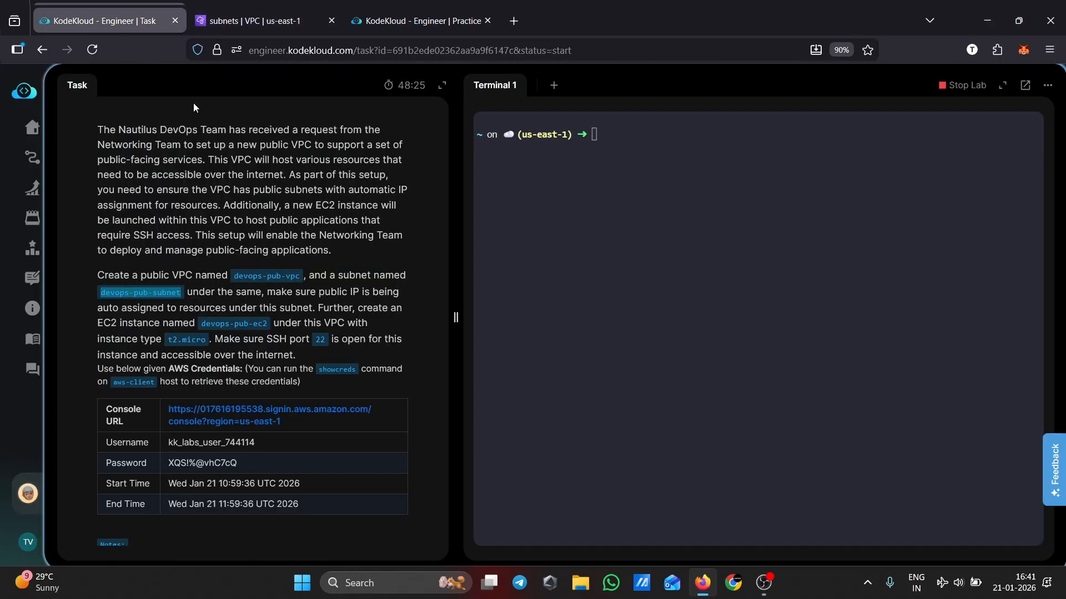
pyautogui.scroll(-2, 374, 268)
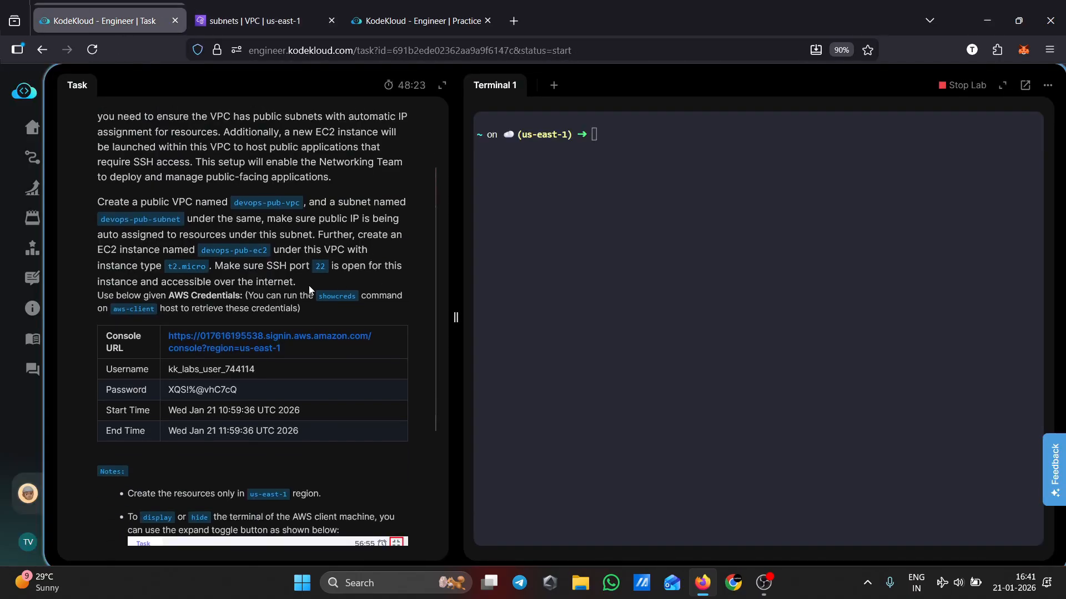
# Select devops-pub-vpc in the VPC list and examine its resource map of subnets, route tables and connections
pyautogui.click(261, 21)
pyautogui.click(41, 294)
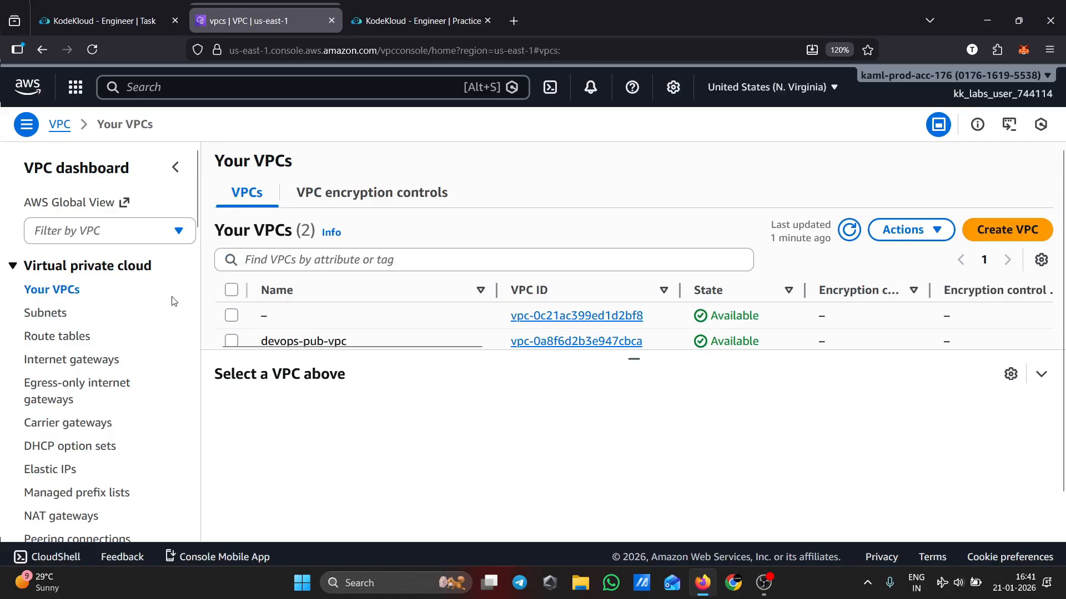
pyautogui.click(335, 343)
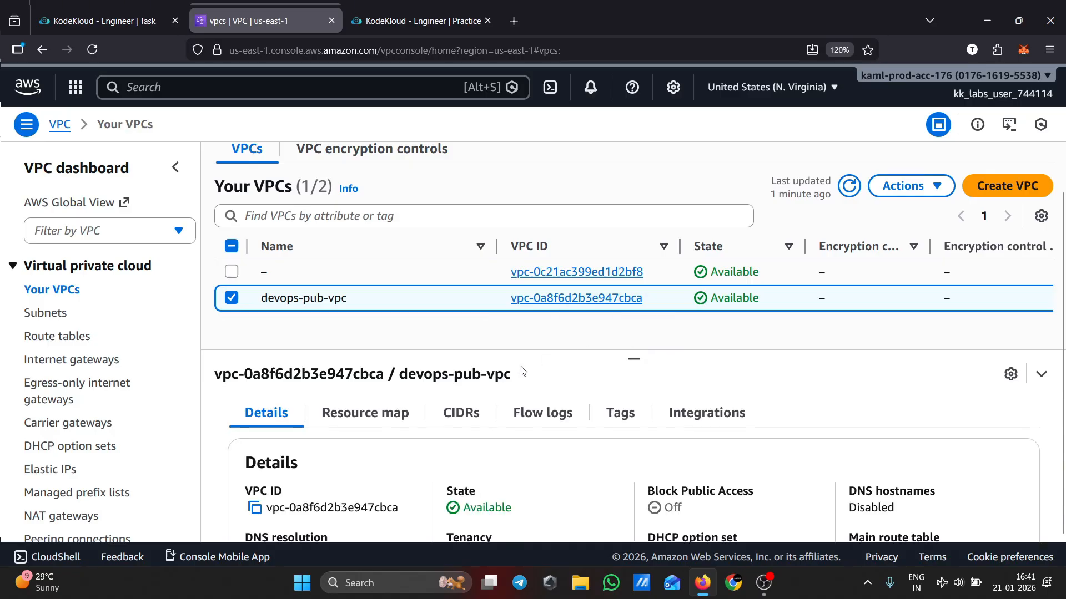
pyautogui.click(387, 414)
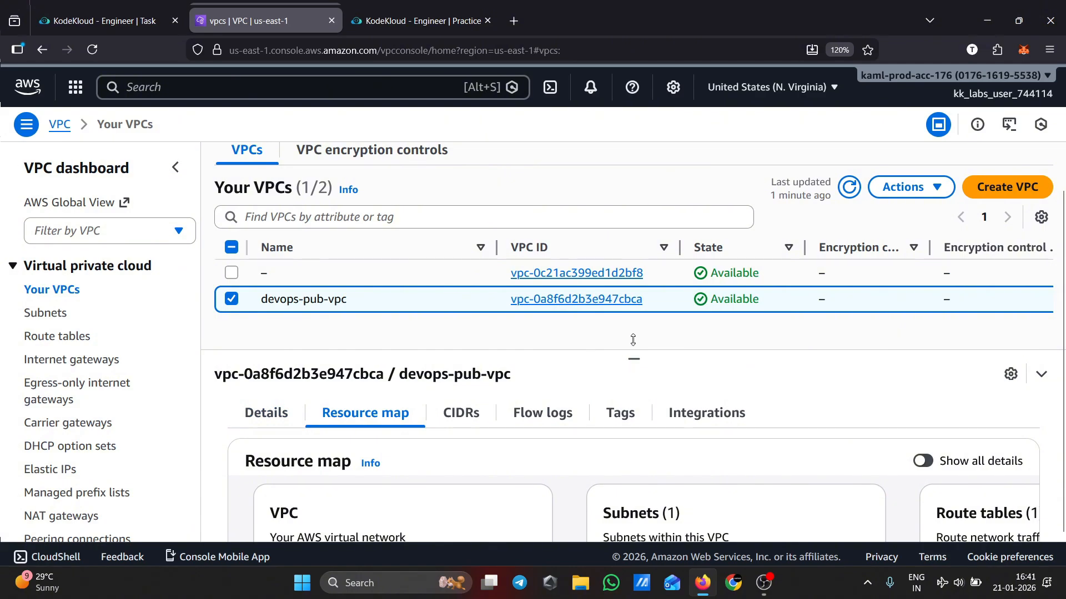
pyautogui.scroll(-3, 583, 517)
pyautogui.moveTo(651, 528); pyautogui.dragTo(893, 518)
pyautogui.scroll(2, 550, 494)
pyautogui.scroll(-2, 551, 488)
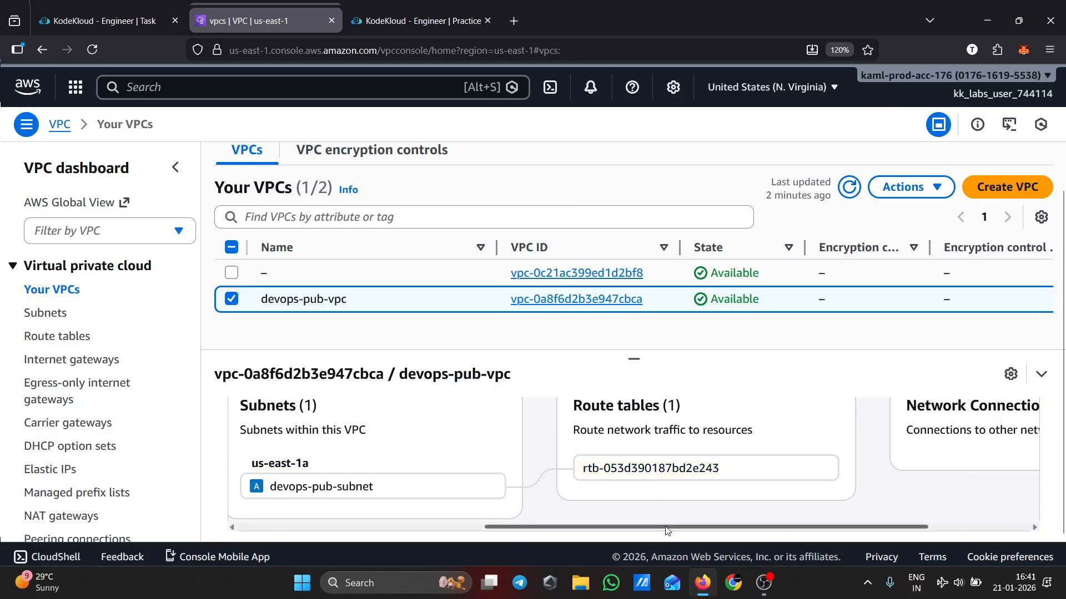
pyautogui.moveTo(663, 527); pyautogui.dragTo(746, 528)
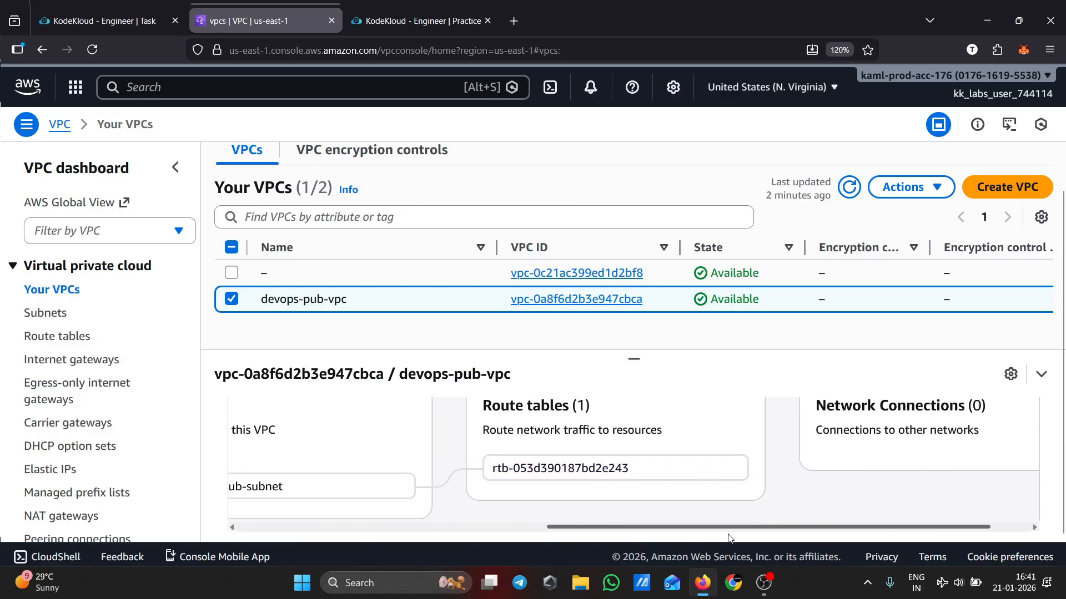
pyautogui.scroll(2, 797, 473)
pyautogui.scroll(-2, 797, 473)
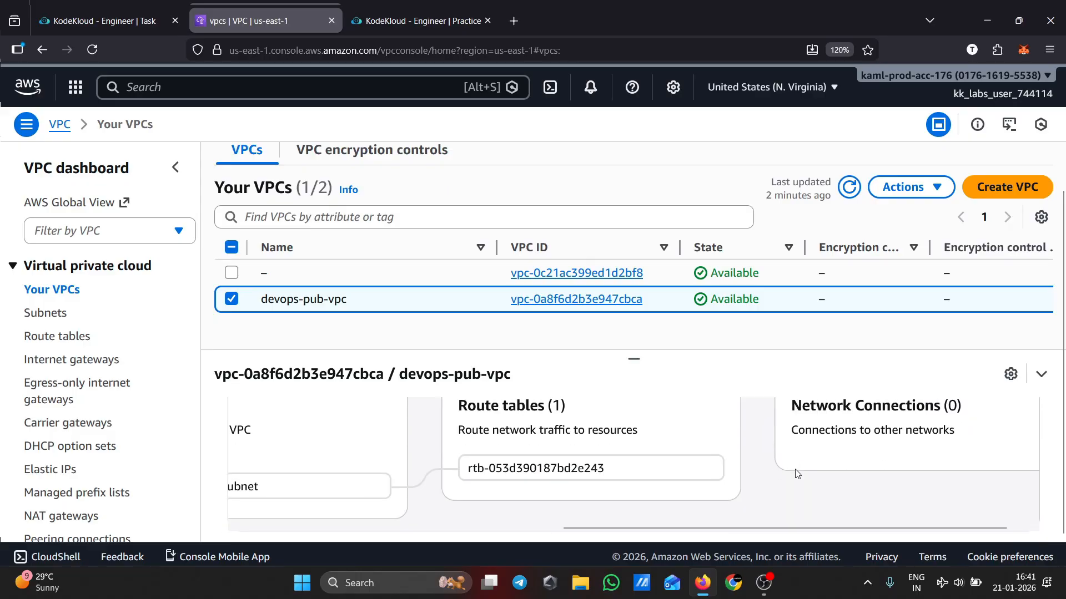
pyautogui.scroll(2, 856, 469)
pyautogui.scroll(-2, 860, 464)
pyautogui.moveTo(806, 528); pyautogui.dragTo(823, 526)
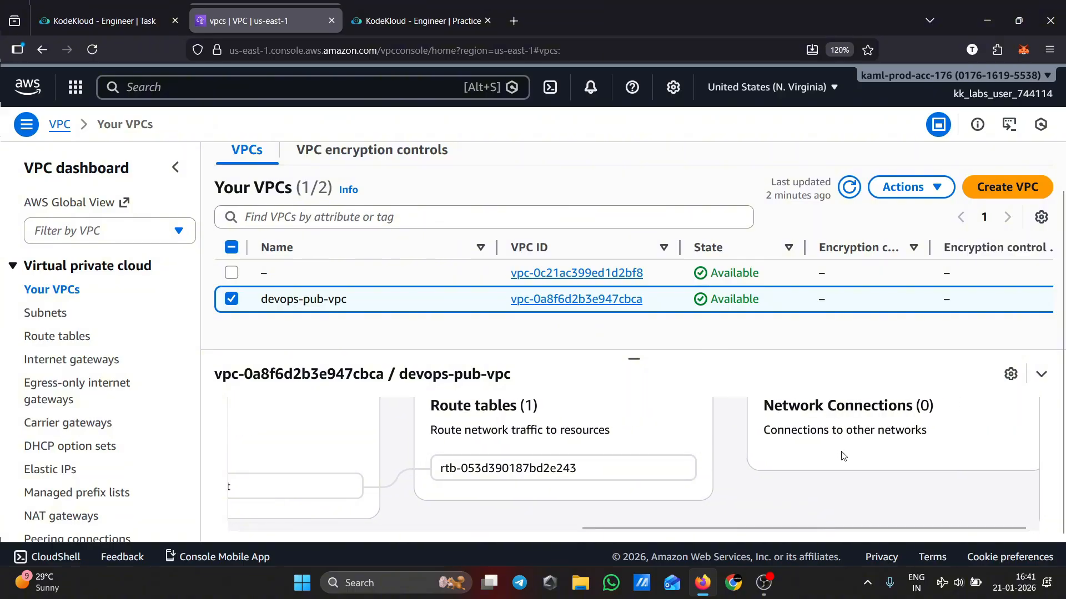
pyautogui.moveTo(822, 528); pyautogui.dragTo(788, 526)
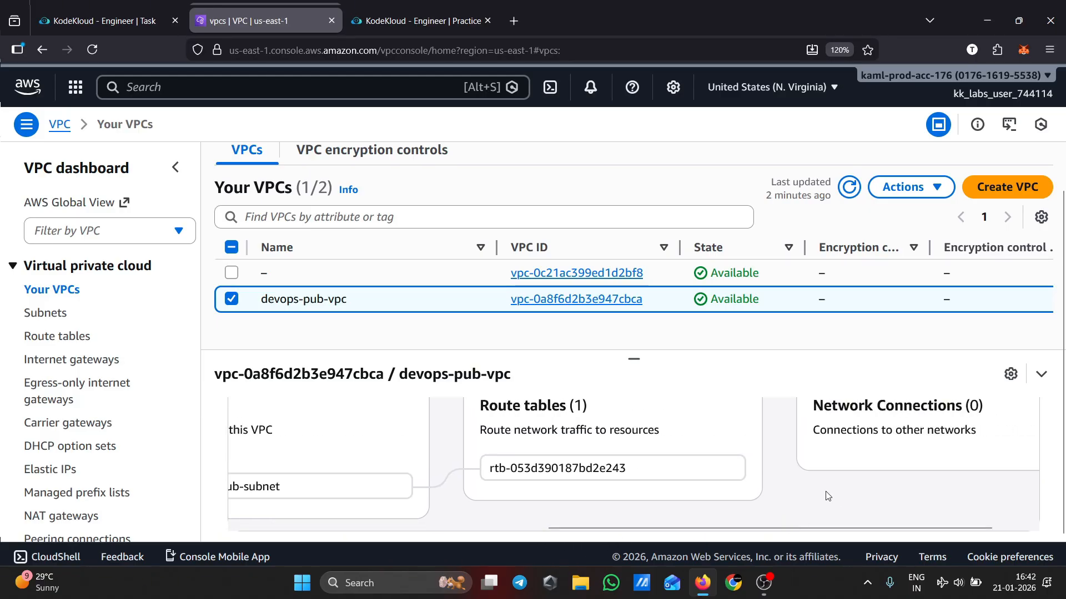
# Create a new internet gateway named test-igw
pyautogui.click(77, 362)
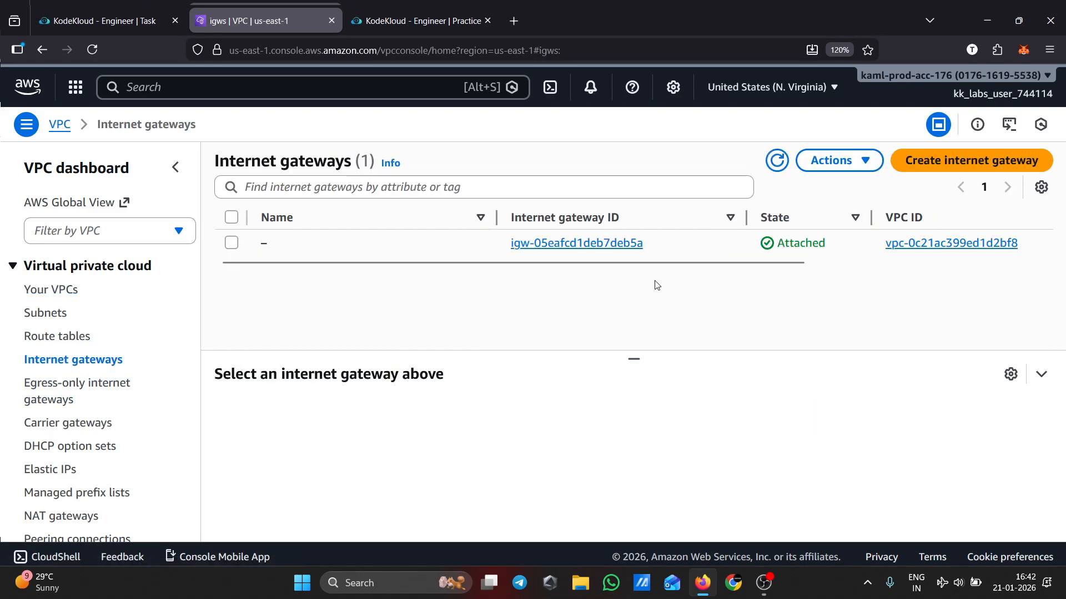
pyautogui.click(971, 160)
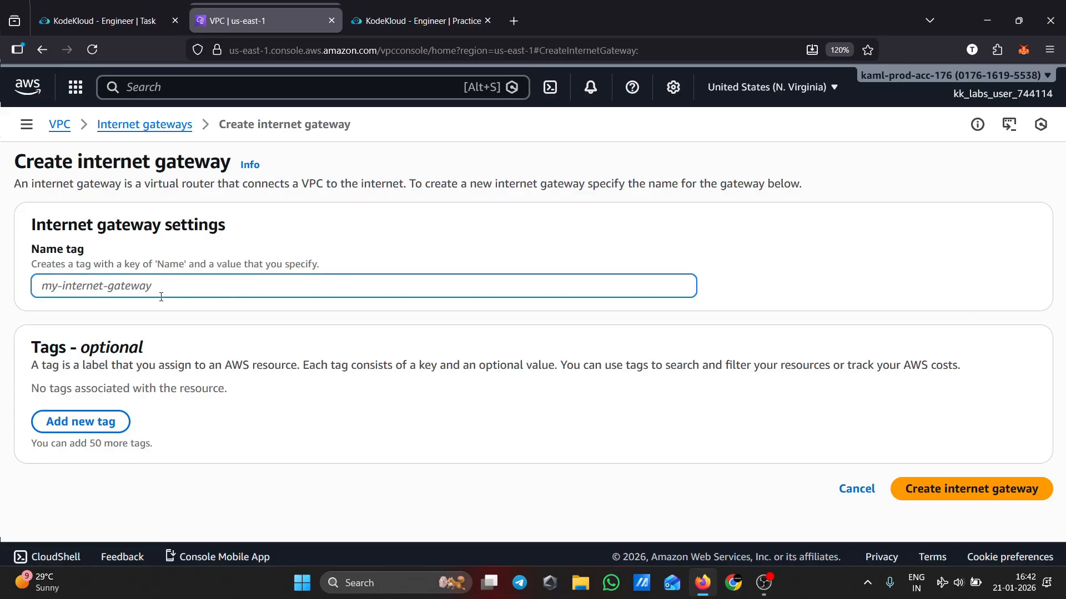
pyautogui.write('test-igw')
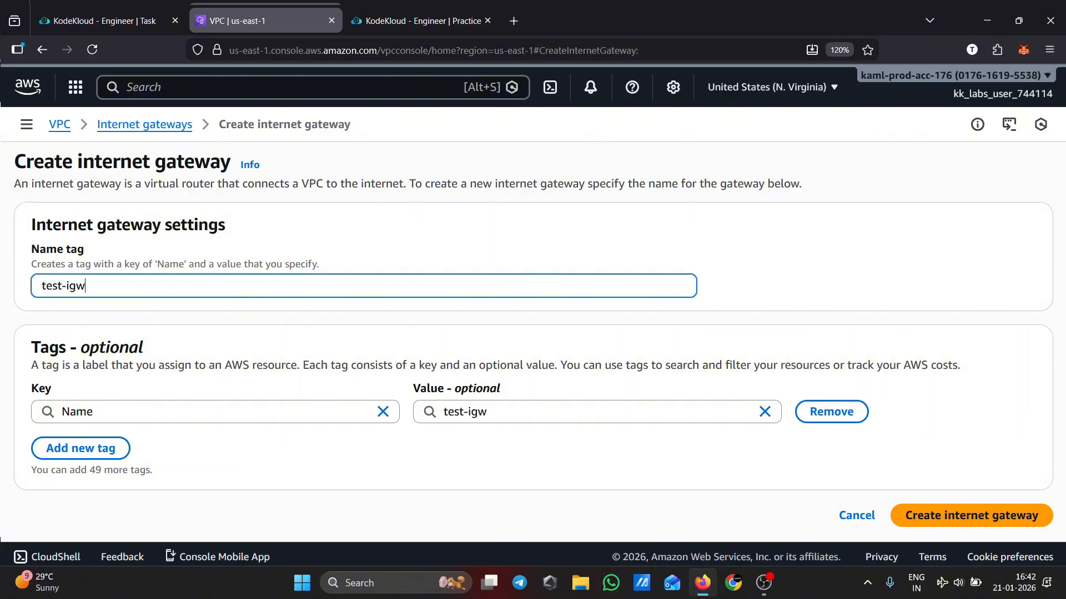
pyautogui.scroll(-1, 914, 472)
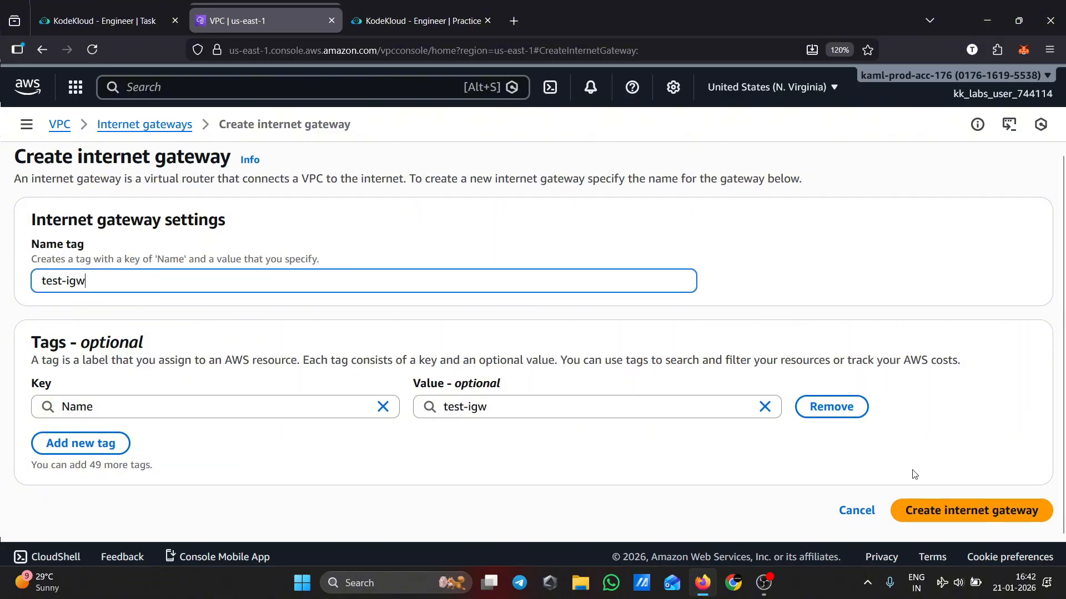
pyautogui.click(986, 511)
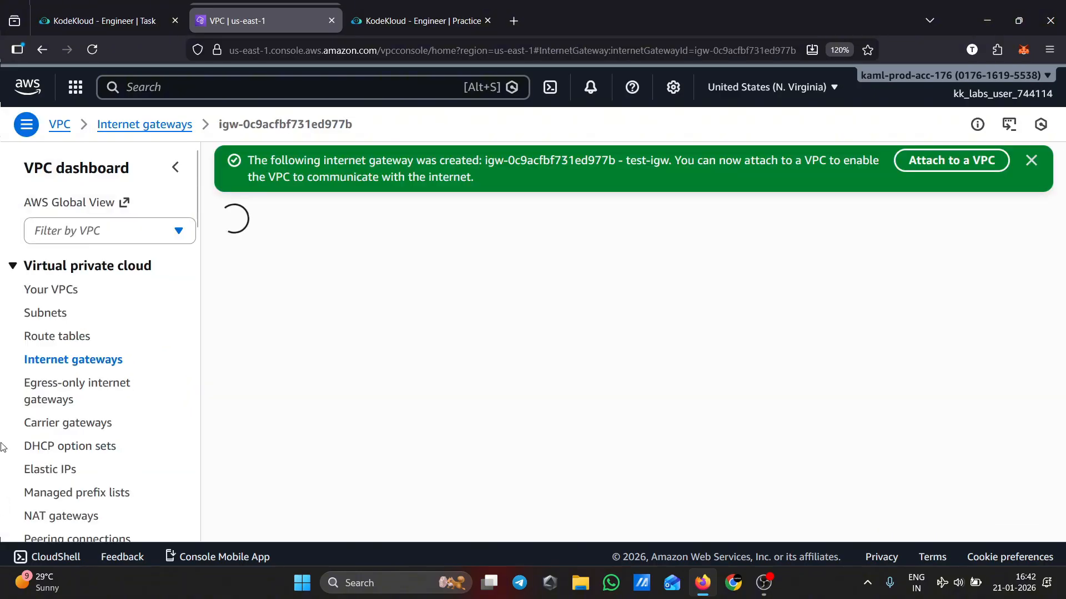
# Attach the test-igw internet gateway to the devops-pub-vpc VPC and dismiss the success banner
pyautogui.click(956, 165)
pyautogui.click(285, 336)
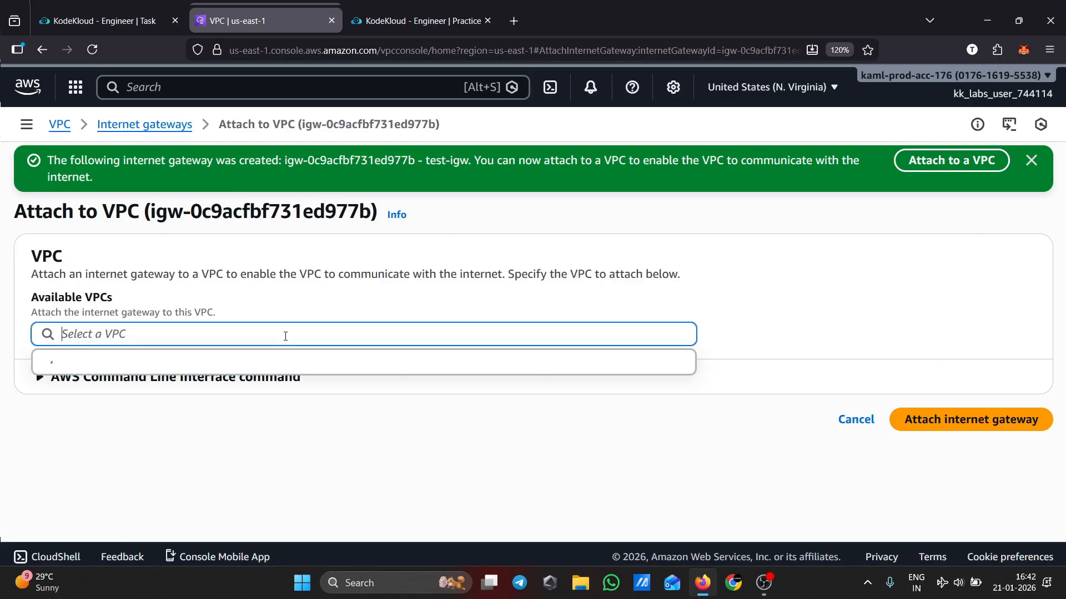
pyautogui.click(246, 367)
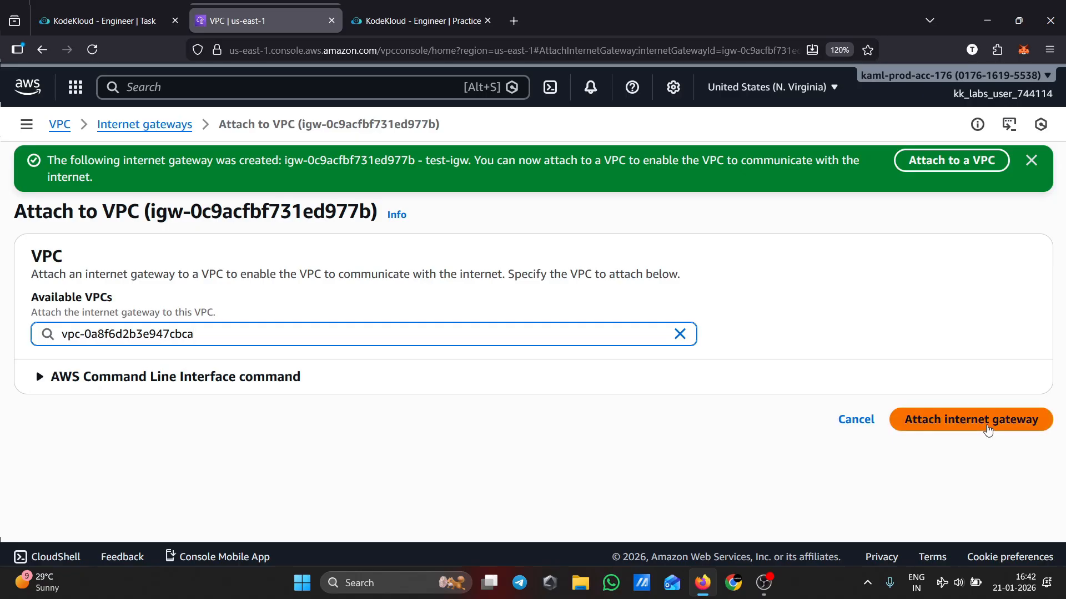
pyautogui.click(988, 430)
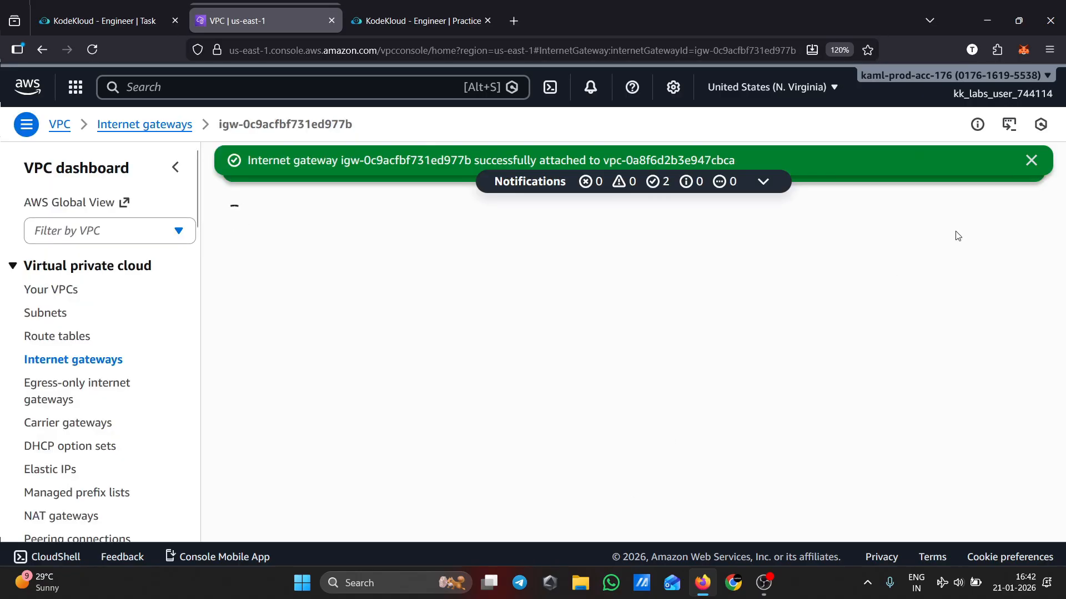
pyautogui.click(1030, 159)
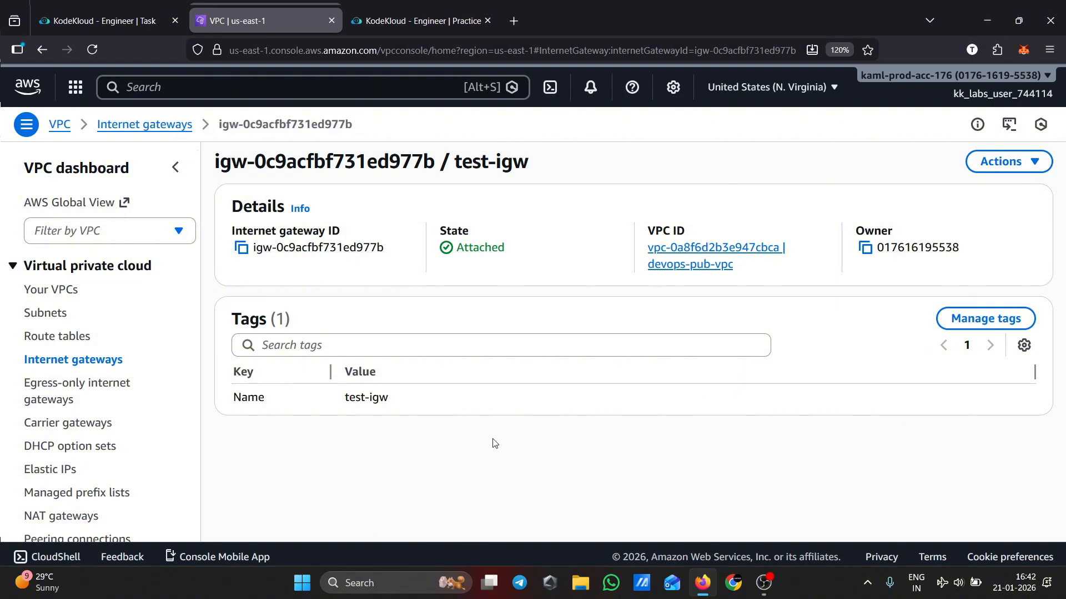
# Reopen devops-pub-vpc in the VPC list and examine its resource map
pyautogui.click(55, 291)
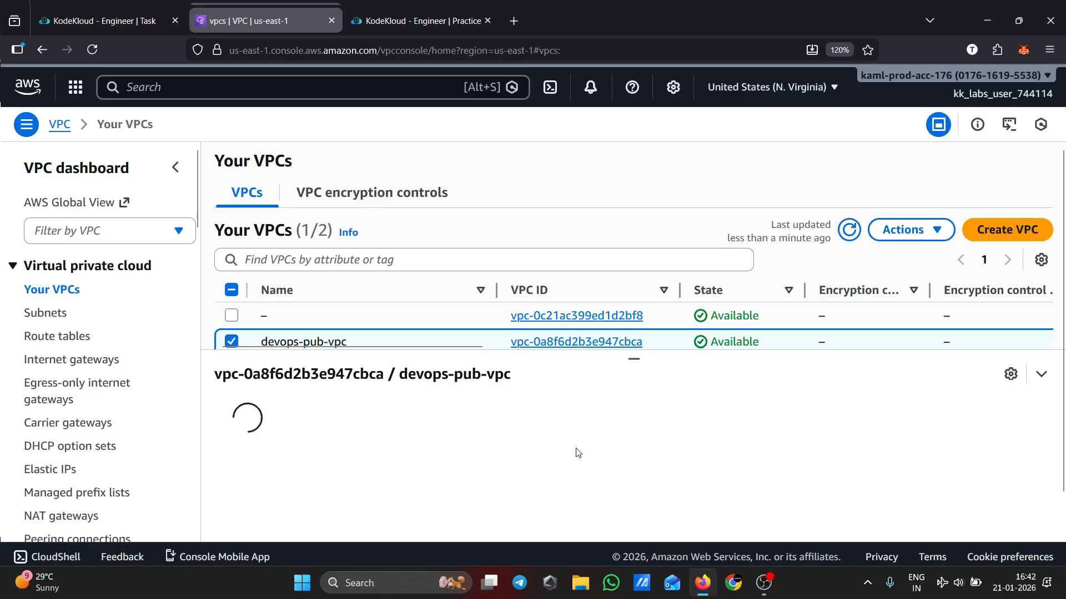
pyautogui.click(399, 420)
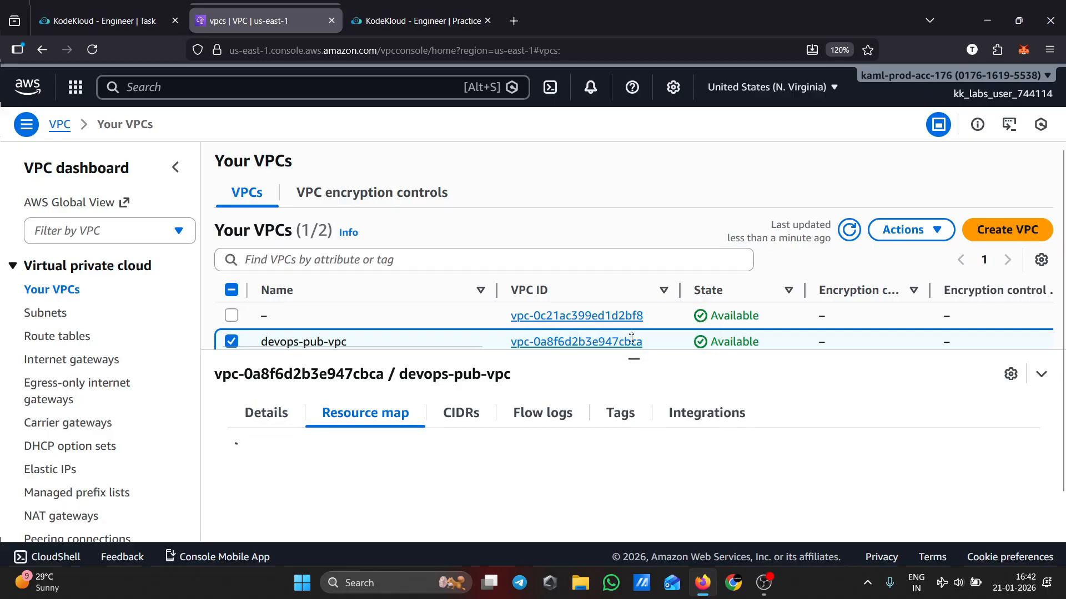
pyautogui.scroll(-1, 728, 471)
pyautogui.scroll(-1, 728, 470)
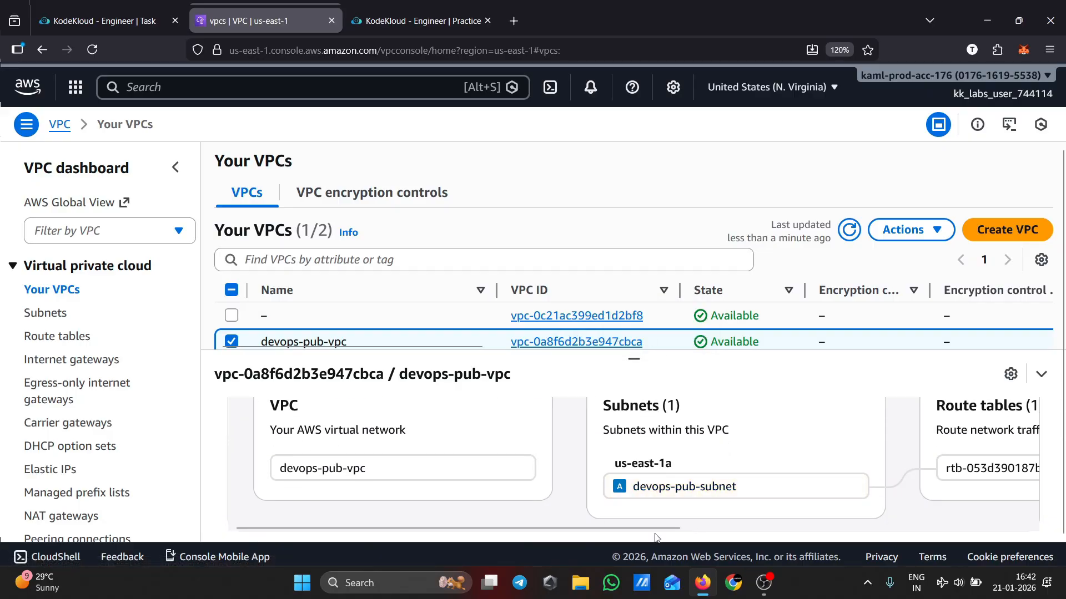
# Examine the resource map's route table, then open the main route table rtb-091bd1be4c4a96372 and review its routes
pyautogui.moveTo(655, 534); pyautogui.dragTo(980, 497)
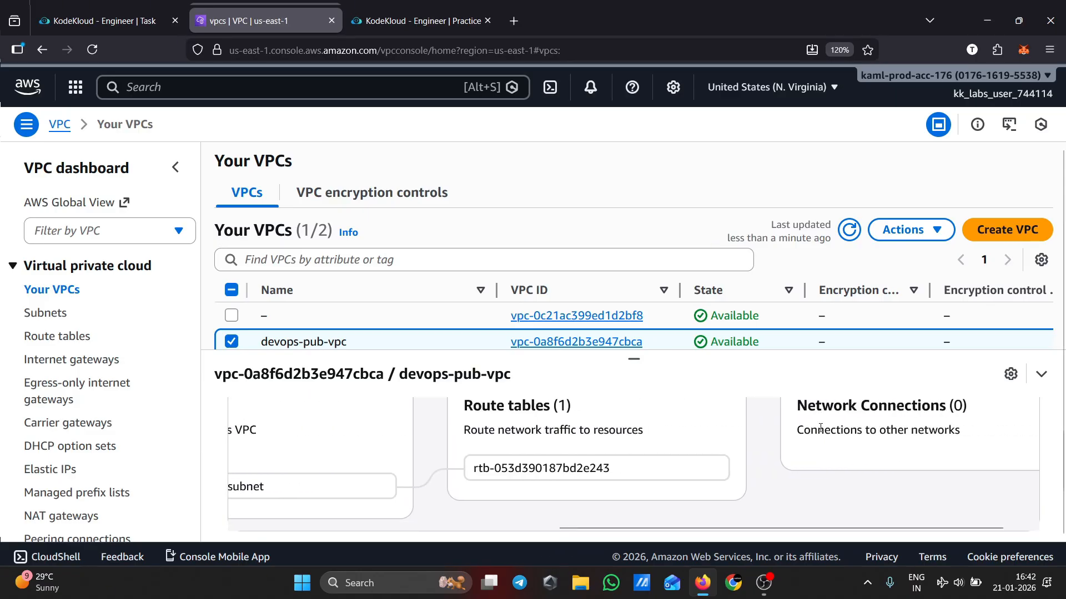
pyautogui.moveTo(633, 359); pyautogui.dragTo(633, 402)
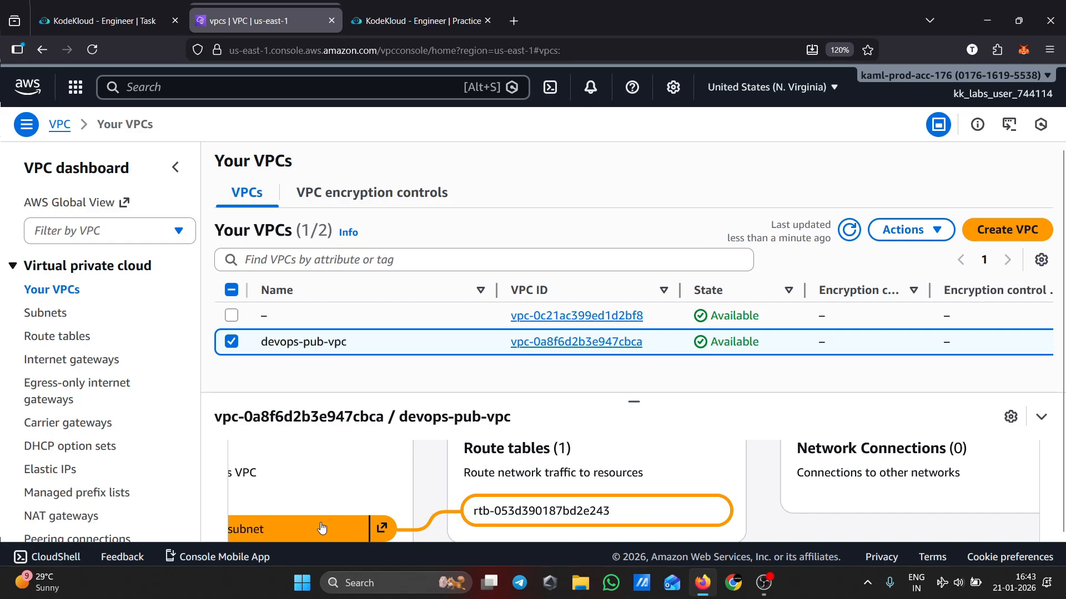
pyautogui.scroll(-2, 595, 525)
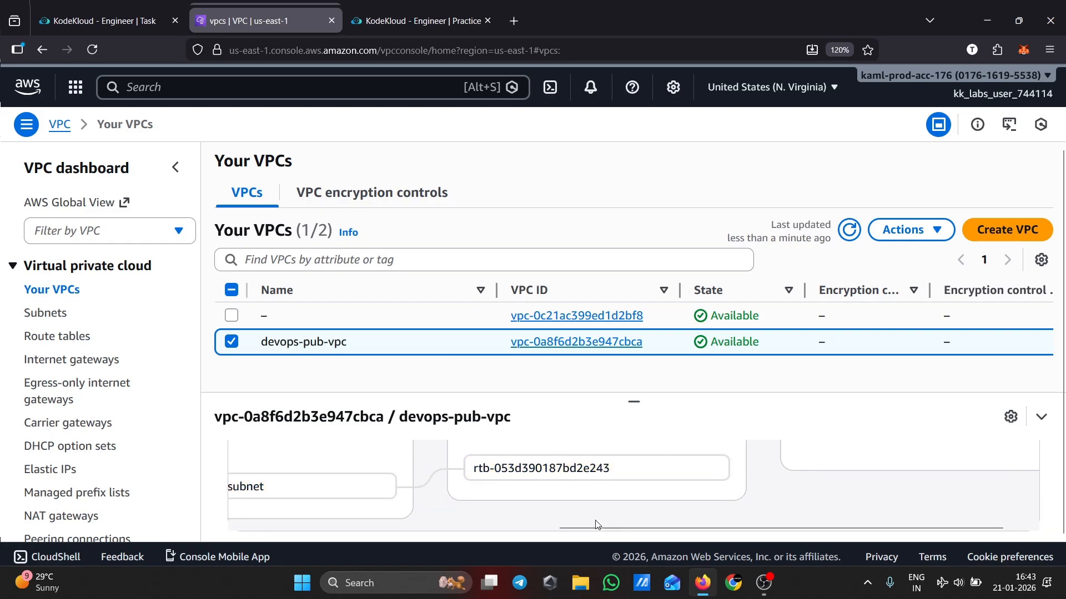
pyautogui.click(62, 336)
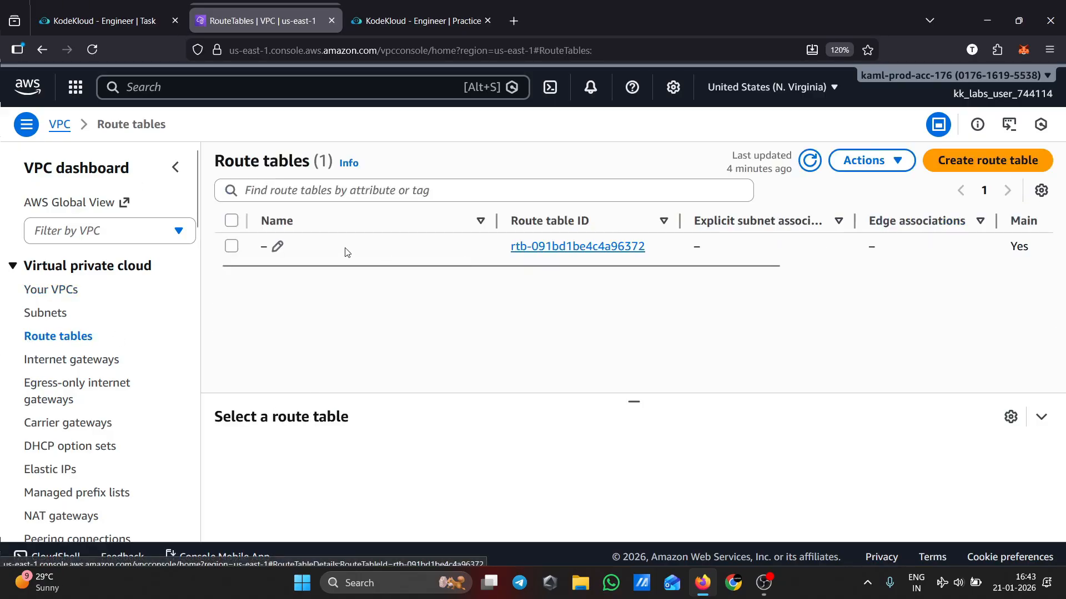
pyautogui.click(233, 247)
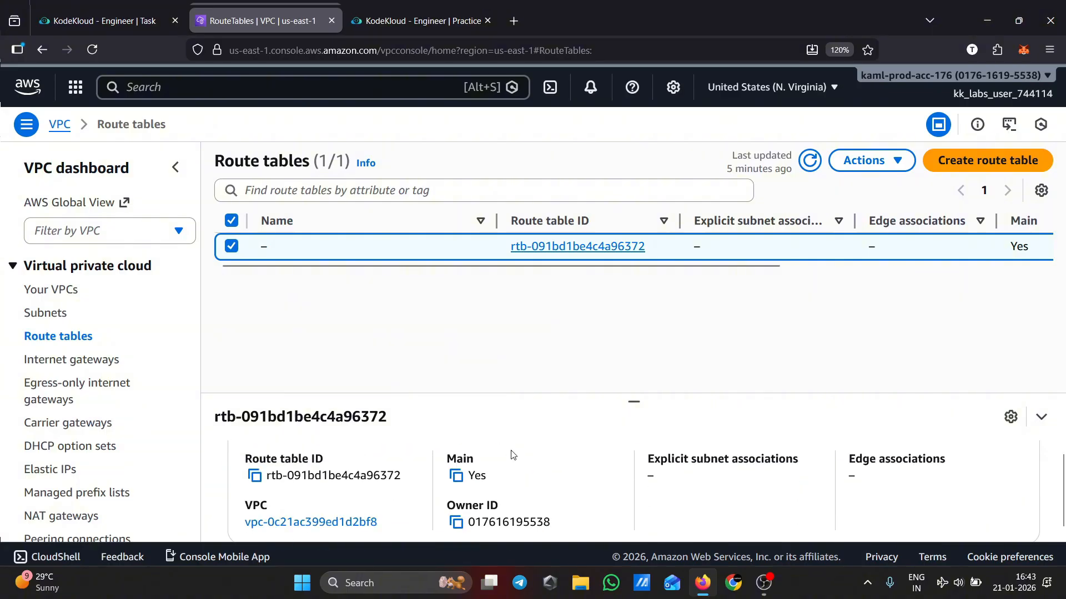
pyautogui.click(343, 456)
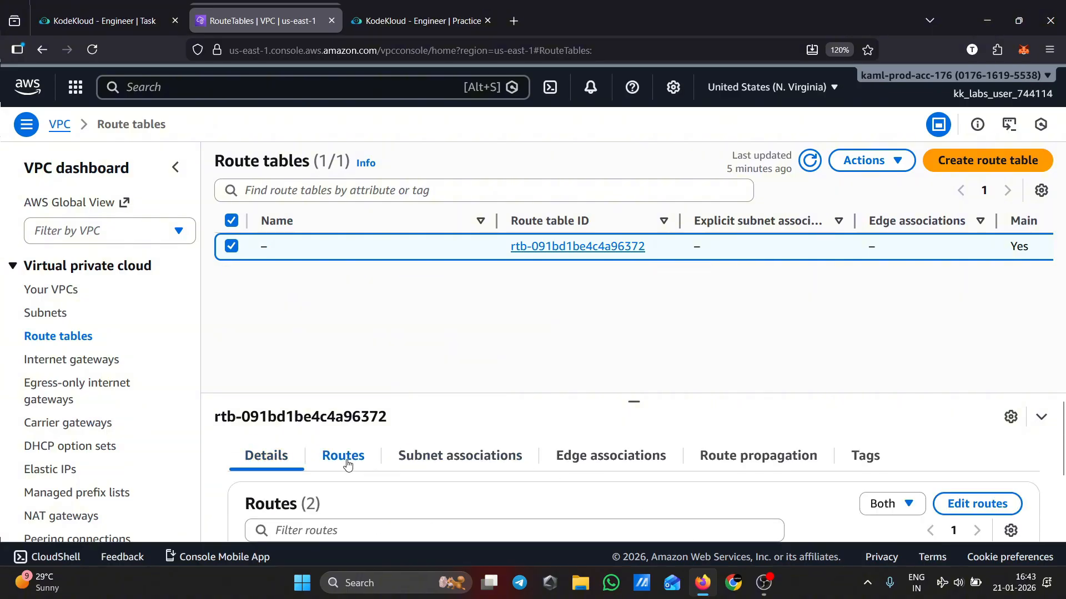
pyautogui.moveTo(634, 402); pyautogui.dragTo(646, 323)
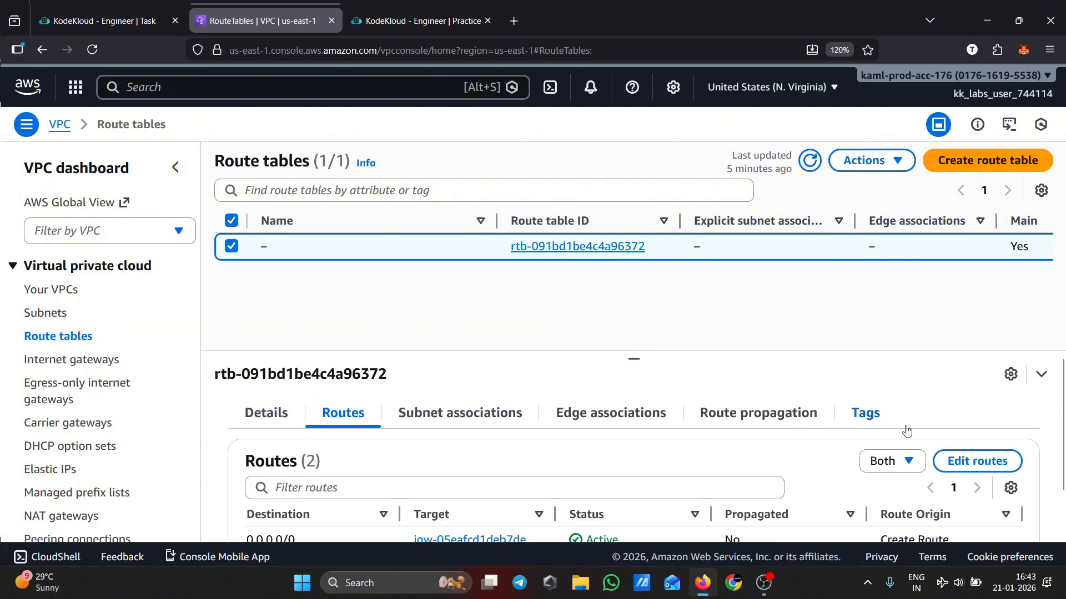
pyautogui.scroll(-2, 699, 509)
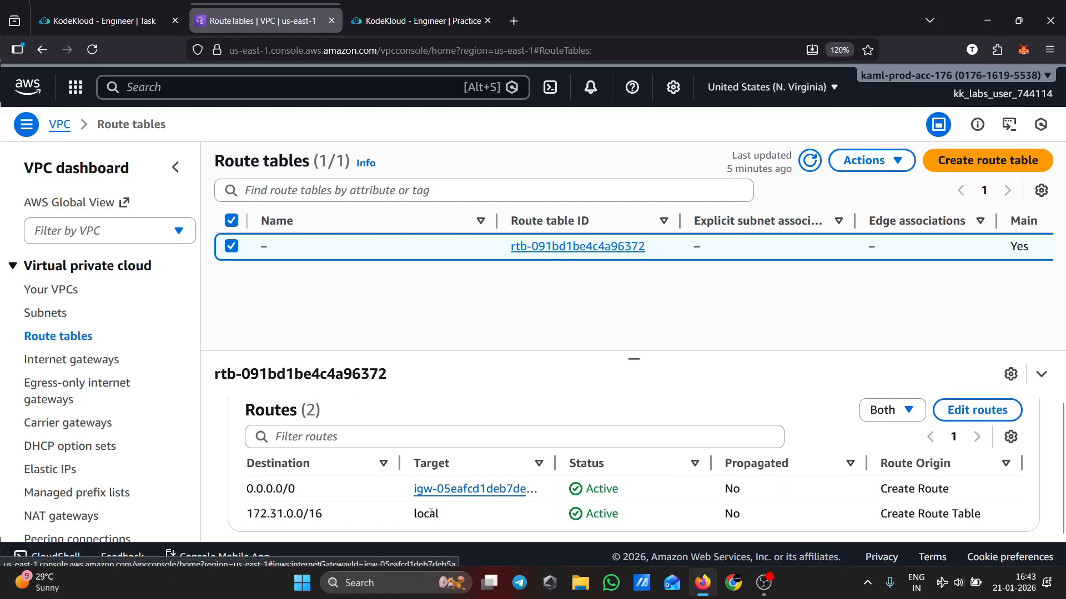
pyautogui.scroll(2, 588, 509)
pyautogui.scroll(-2, 590, 509)
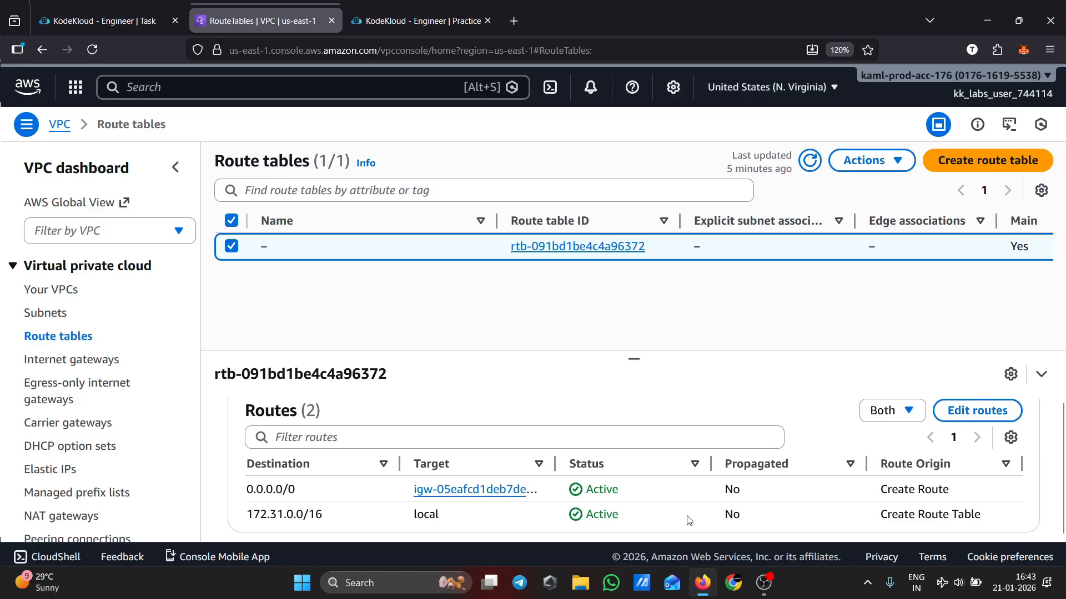
pyautogui.scroll(2, 589, 510)
pyautogui.scroll(-2, 666, 472)
# Add a 0.0.0.0/0 route targeting internet gateway igw-05eafcd1deb7deb5a to route table rtb-091bd1be4c4a96372 and save the routes
pyautogui.click(988, 422)
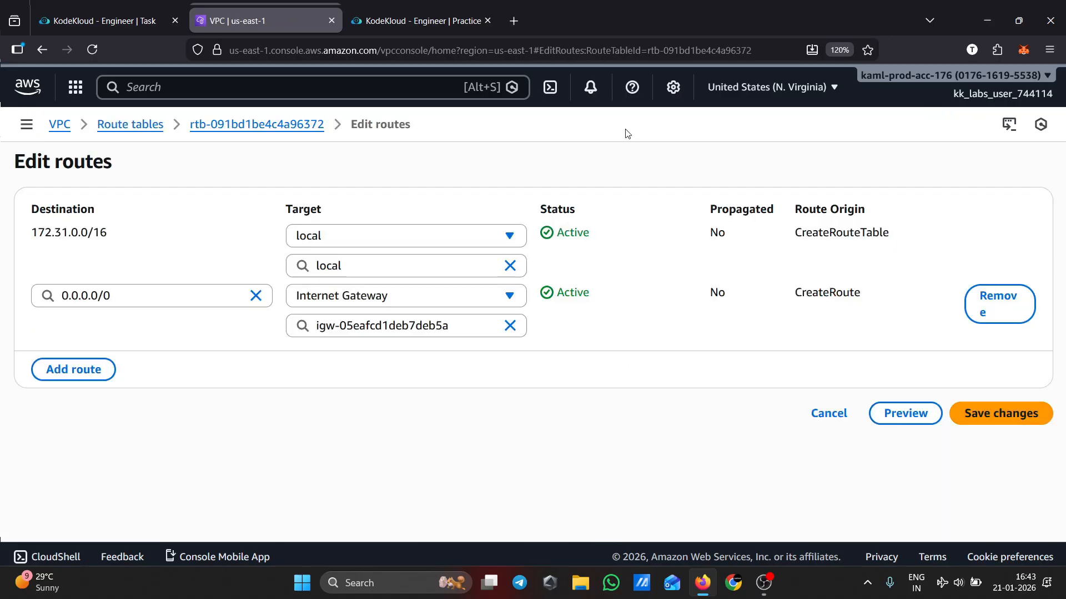
pyautogui.click(96, 373)
pyautogui.click(127, 358)
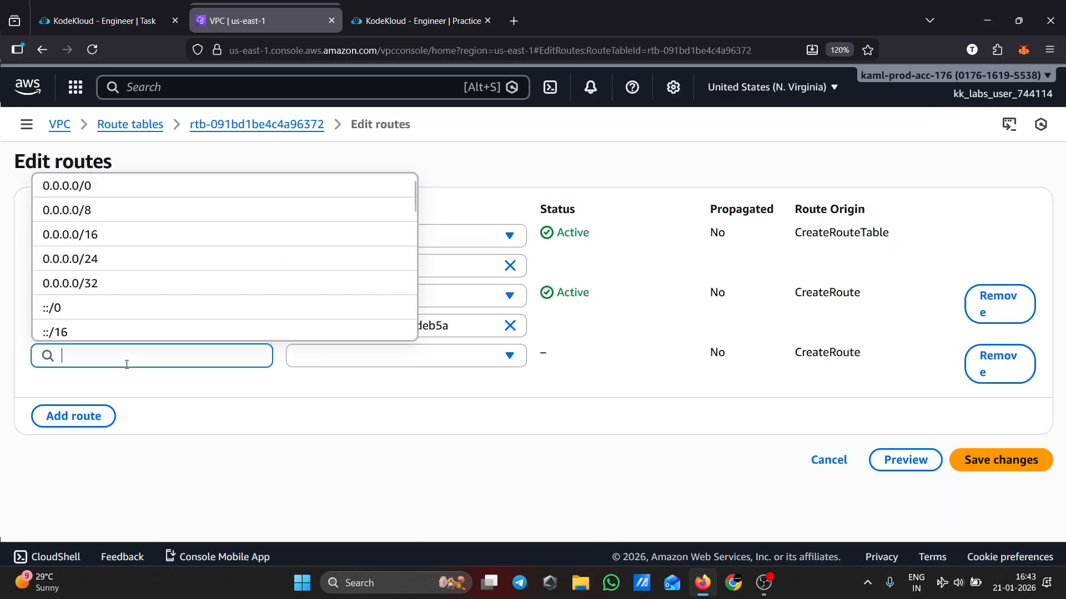
pyautogui.click(127, 189)
pyautogui.click(380, 358)
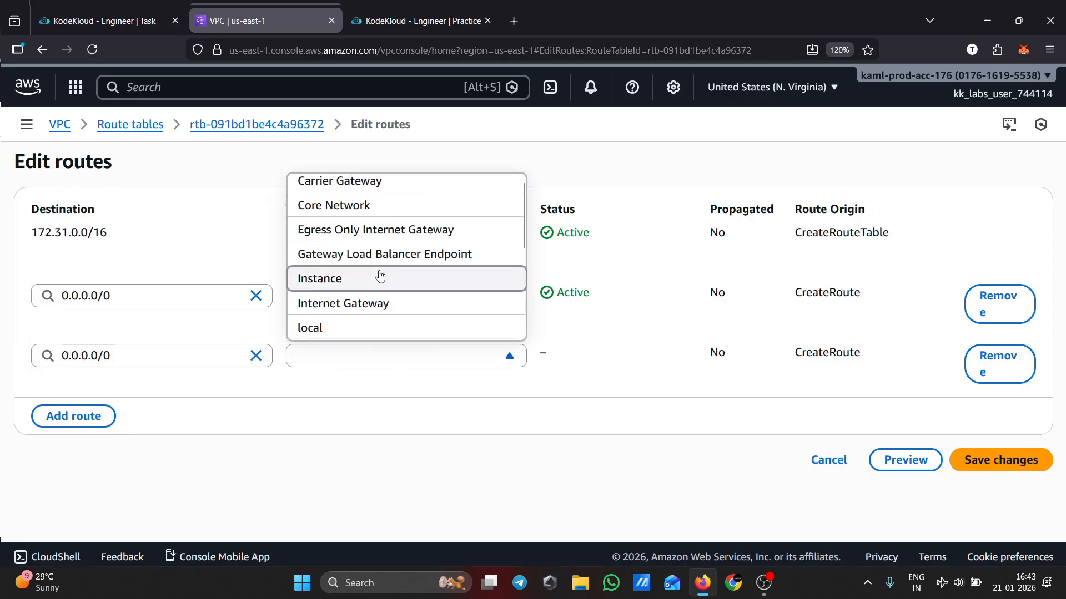
pyautogui.click(390, 311)
pyautogui.click(453, 391)
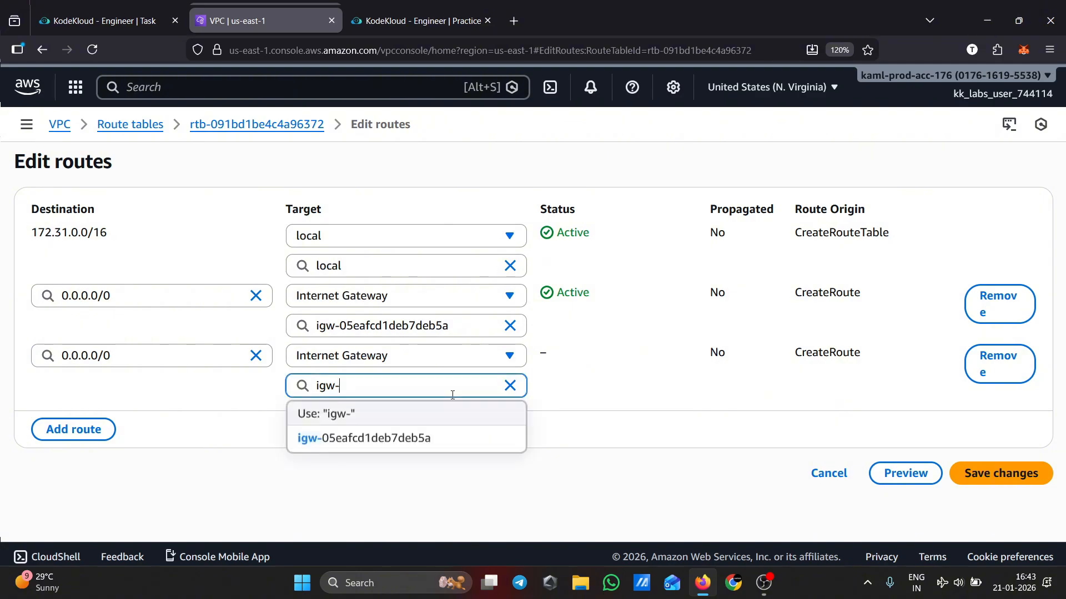
pyautogui.click(352, 415)
pyautogui.click(406, 385)
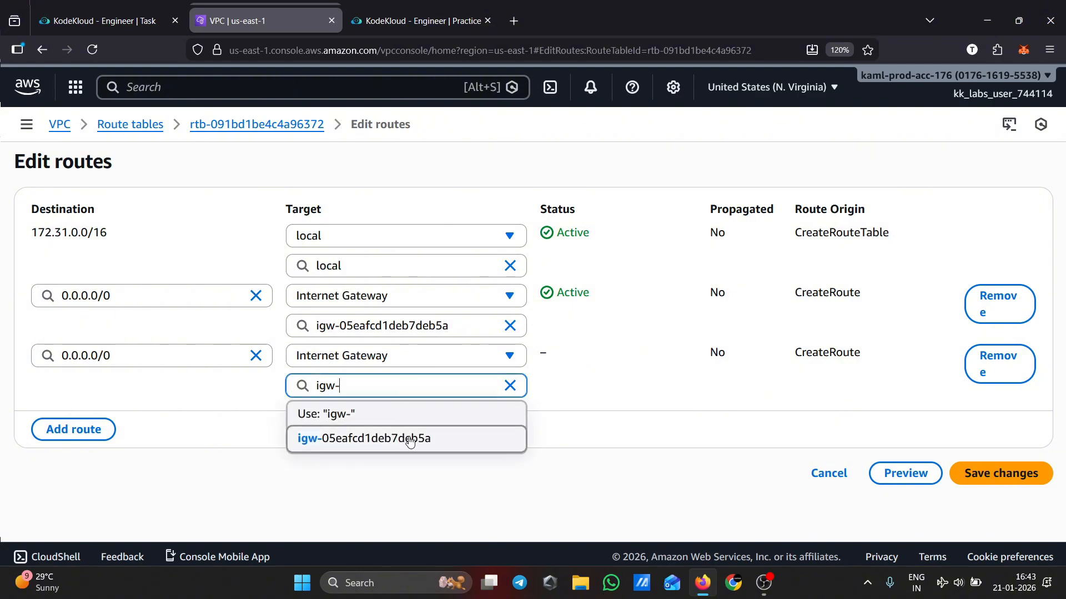
pyautogui.click(409, 440)
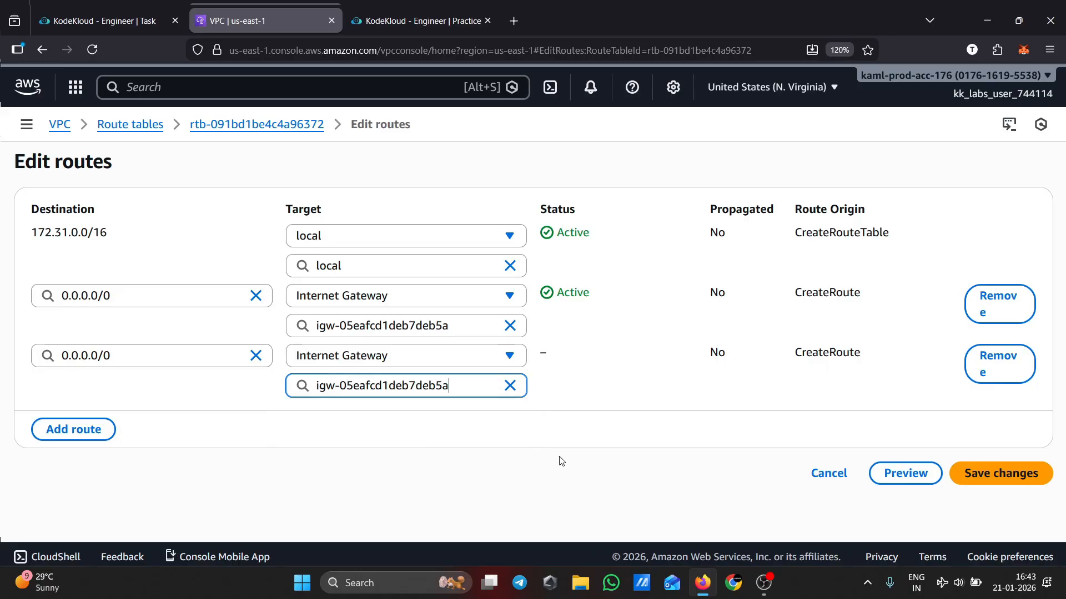
pyautogui.click(1003, 478)
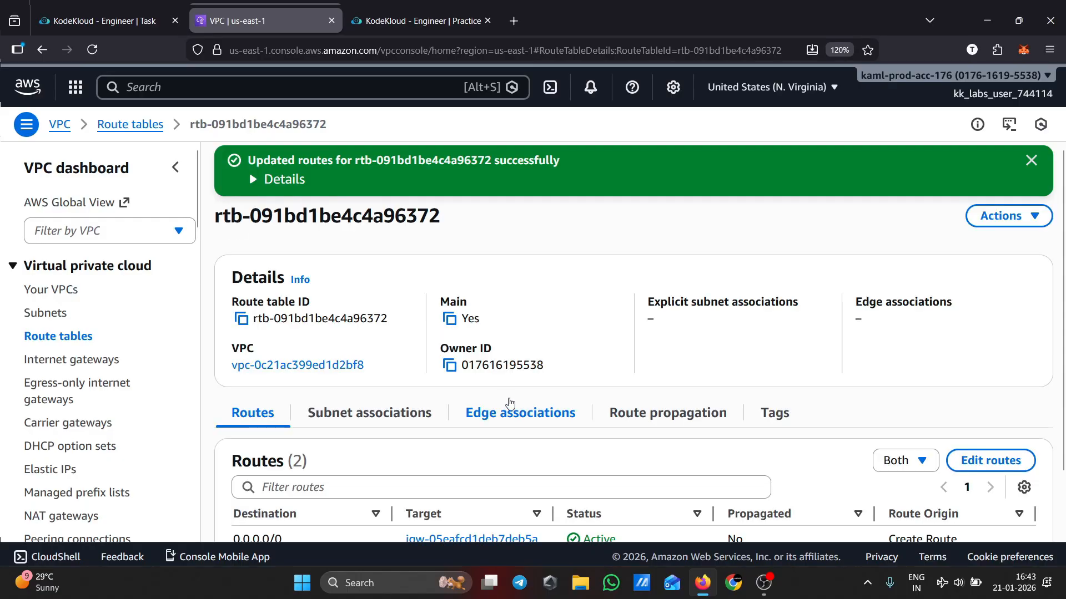
# Return to devops-pub-vpc and examine its resource map for subnets, route tables and network connections
pyautogui.scroll(-1, 556, 414)
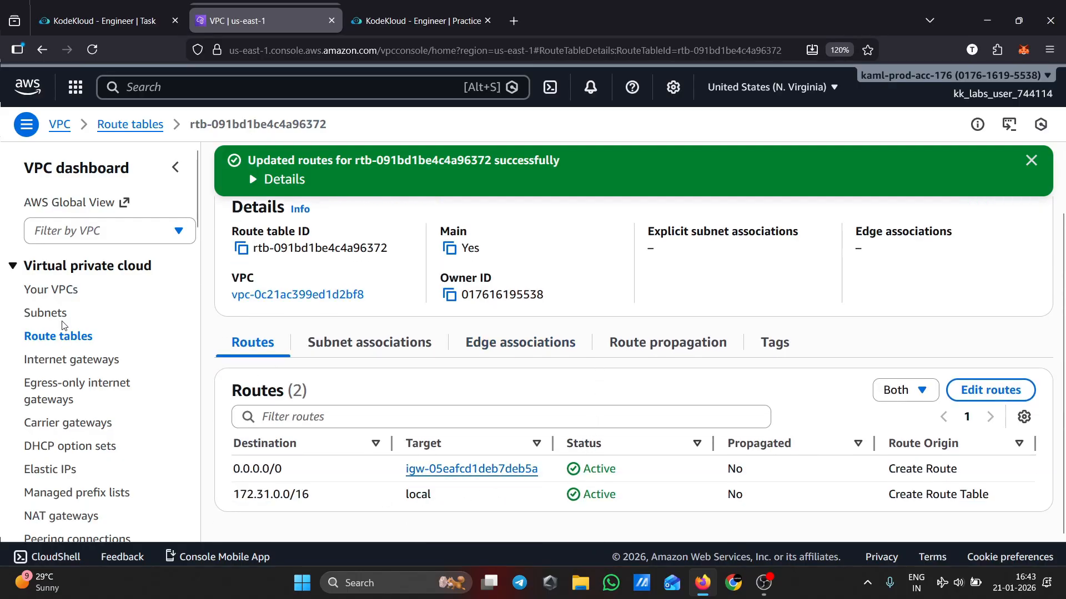
pyautogui.click(62, 288)
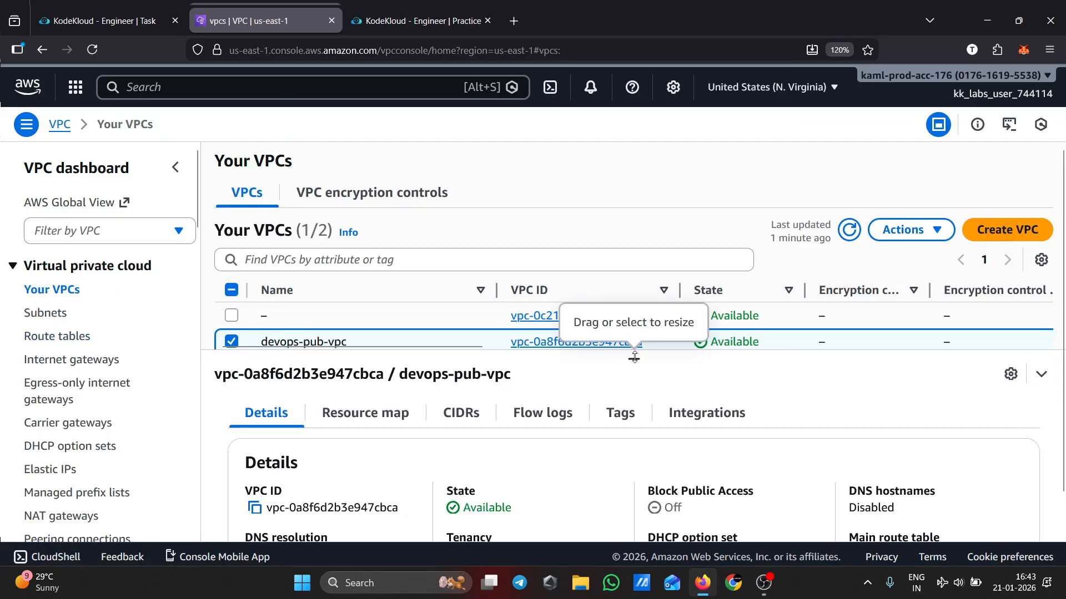
pyautogui.click(365, 416)
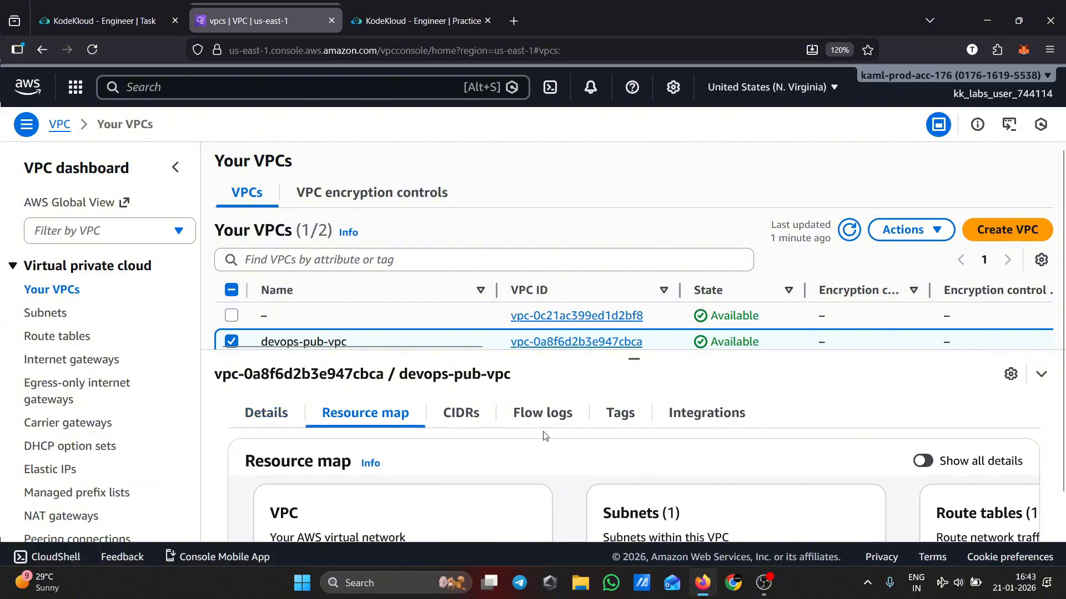
pyautogui.scroll(-5, 544, 436)
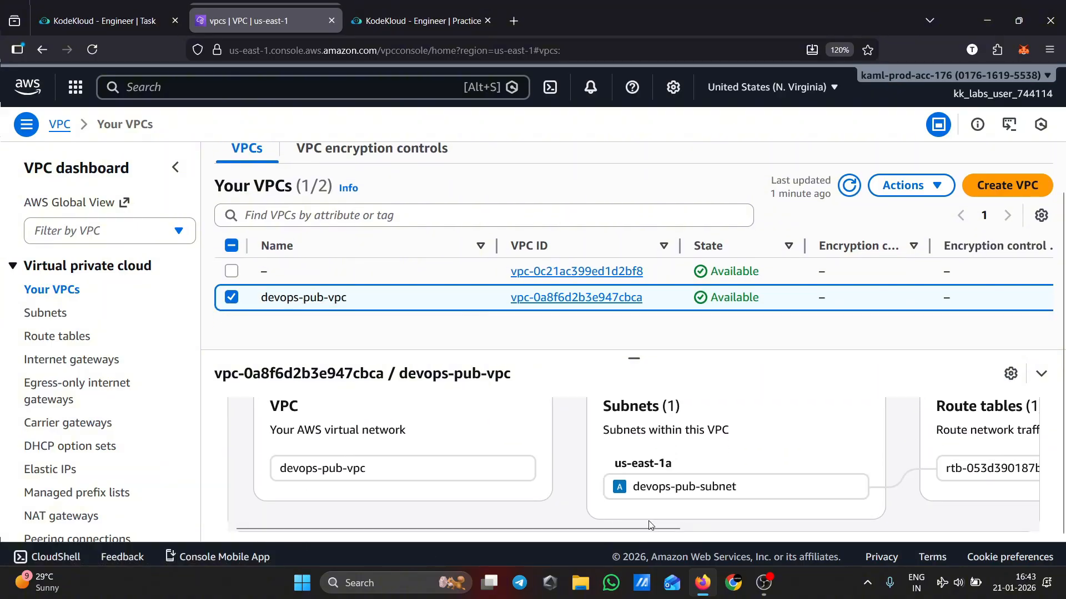
pyautogui.moveTo(650, 525); pyautogui.dragTo(948, 529)
pyautogui.click(930, 498)
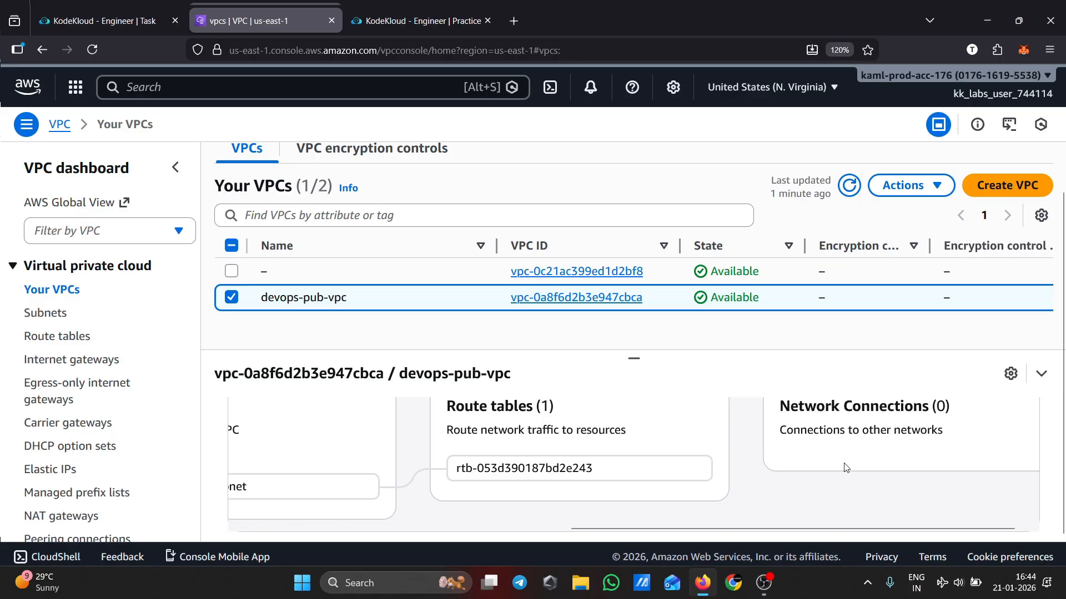
pyautogui.moveTo(825, 530); pyautogui.dragTo(841, 530)
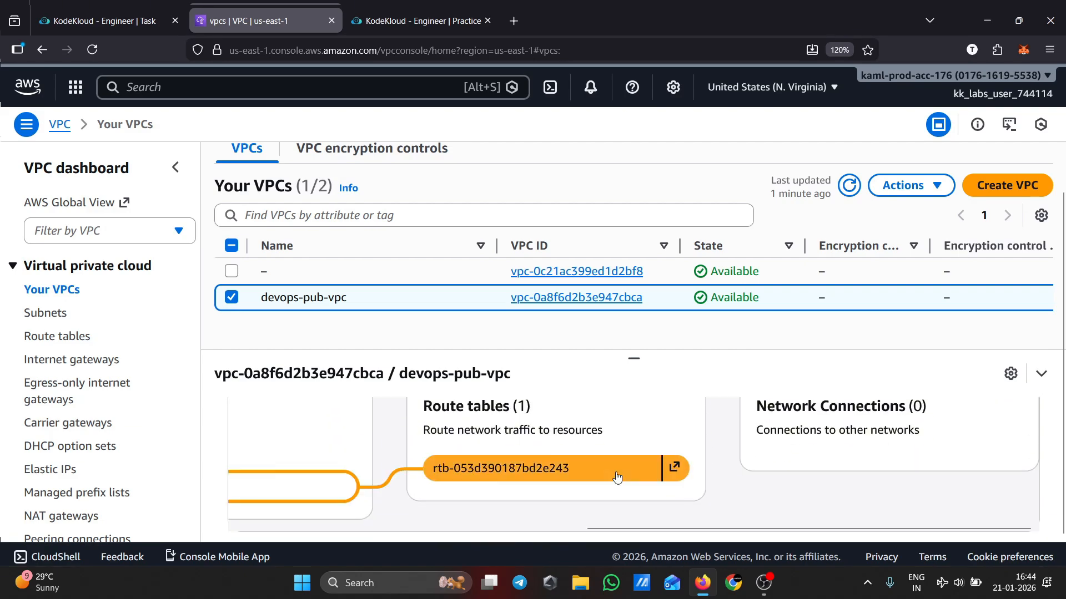
pyautogui.scroll(3, 833, 489)
pyautogui.scroll(-3, 798, 490)
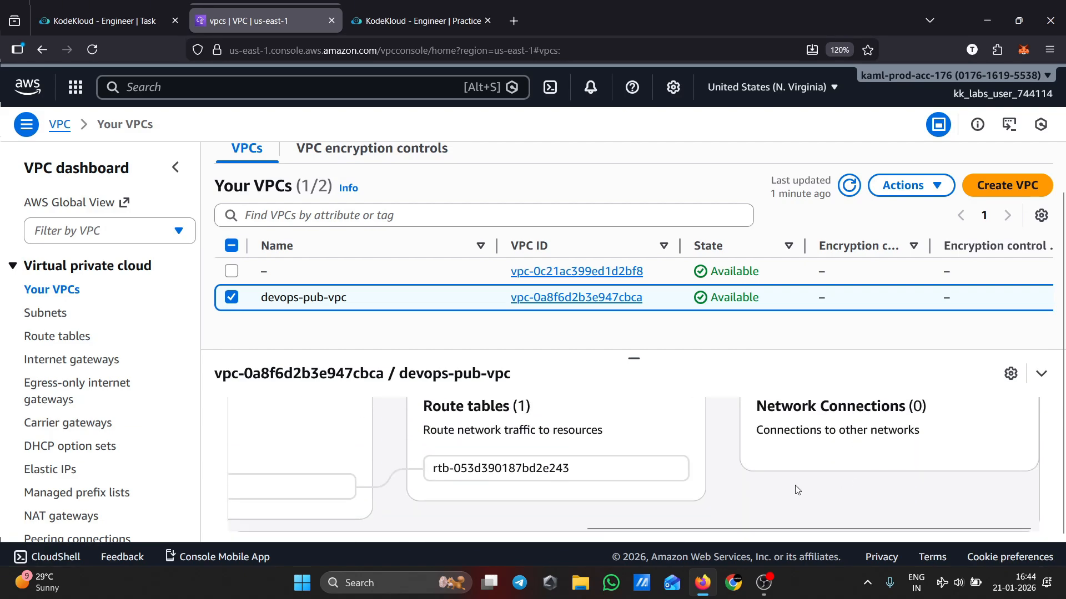
pyautogui.hscroll(-3, 812, 517)
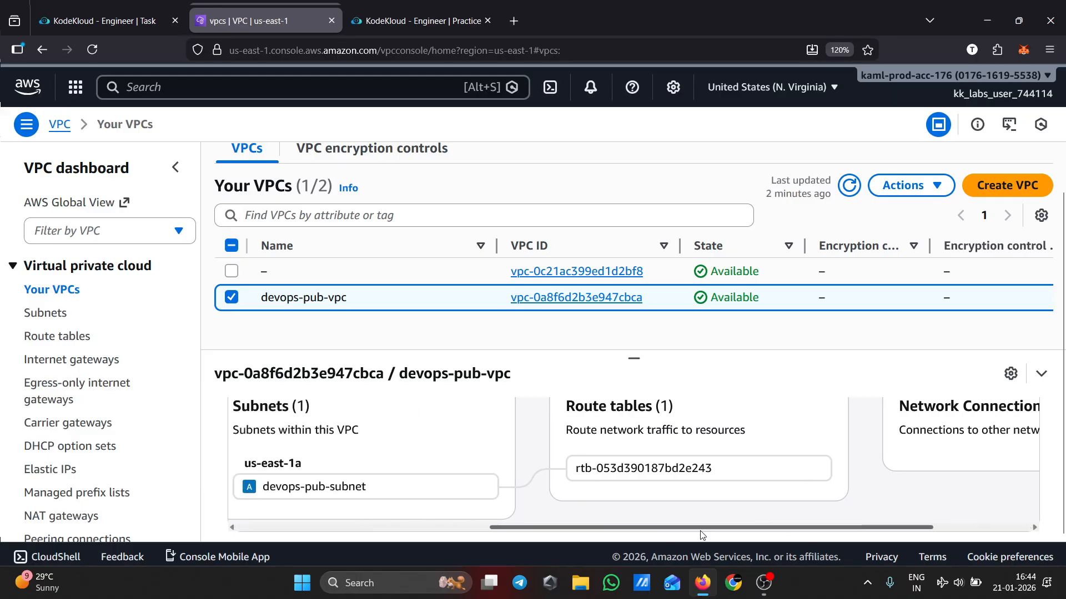
# Review the internet gateways list and the VPCs each gateway is attached to
pyautogui.click(85, 370)
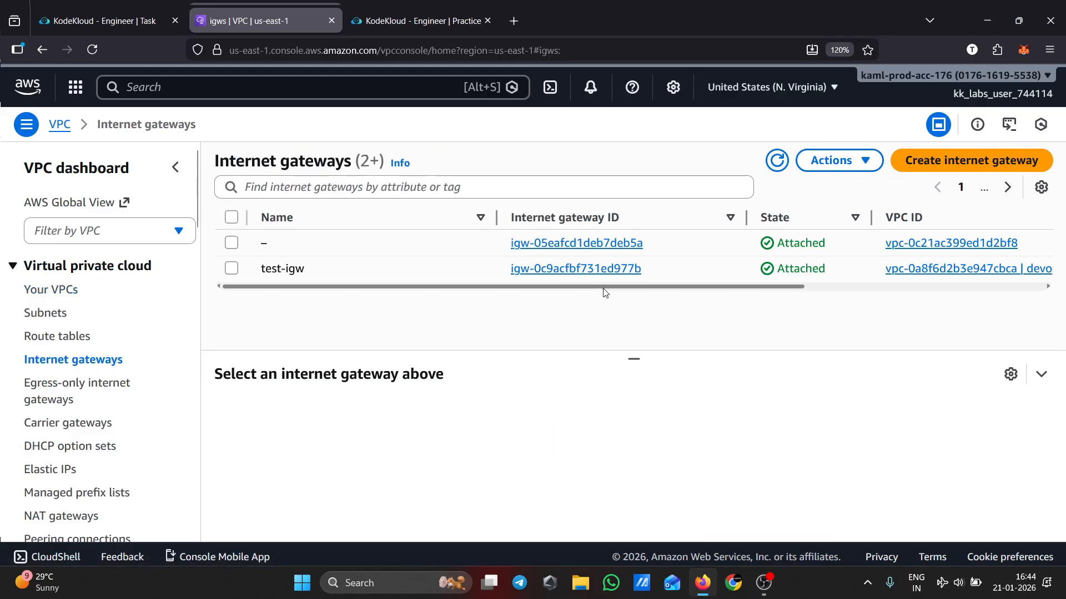
pyautogui.hscroll(3, 788, 301)
pyautogui.hscroll(-3, 788, 301)
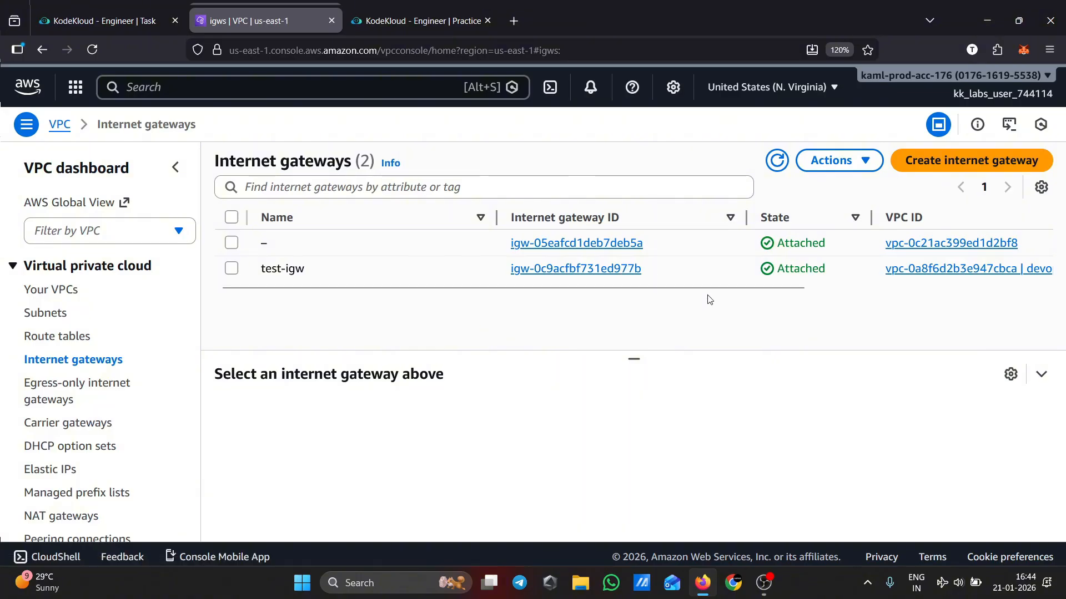
pyautogui.moveTo(739, 292); pyautogui.dragTo(1030, 276)
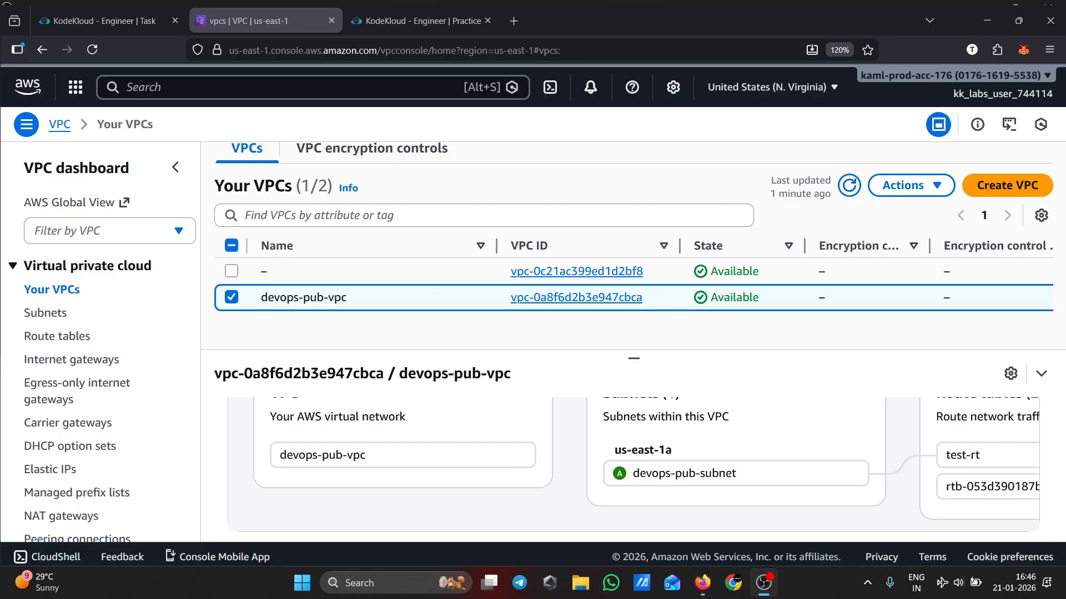
# Re-examine devops-pub-vpc's resource map from the subnet through the route table to the gateway
pyautogui.click(988, 3)
pyautogui.scroll(3, 518, 452)
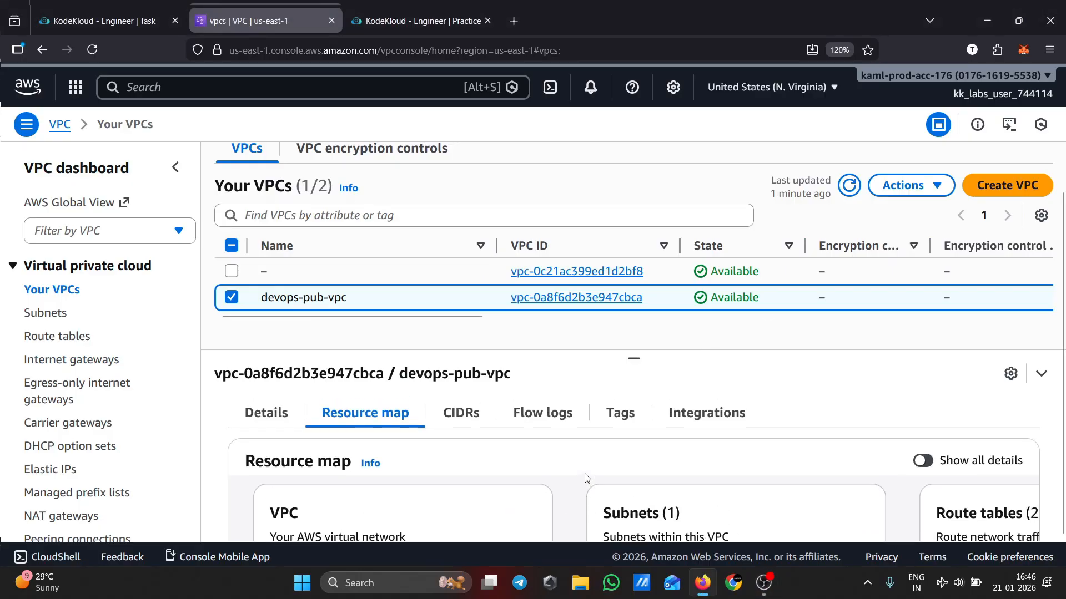
pyautogui.scroll(-3, 587, 478)
pyautogui.moveTo(619, 528); pyautogui.dragTo(780, 528)
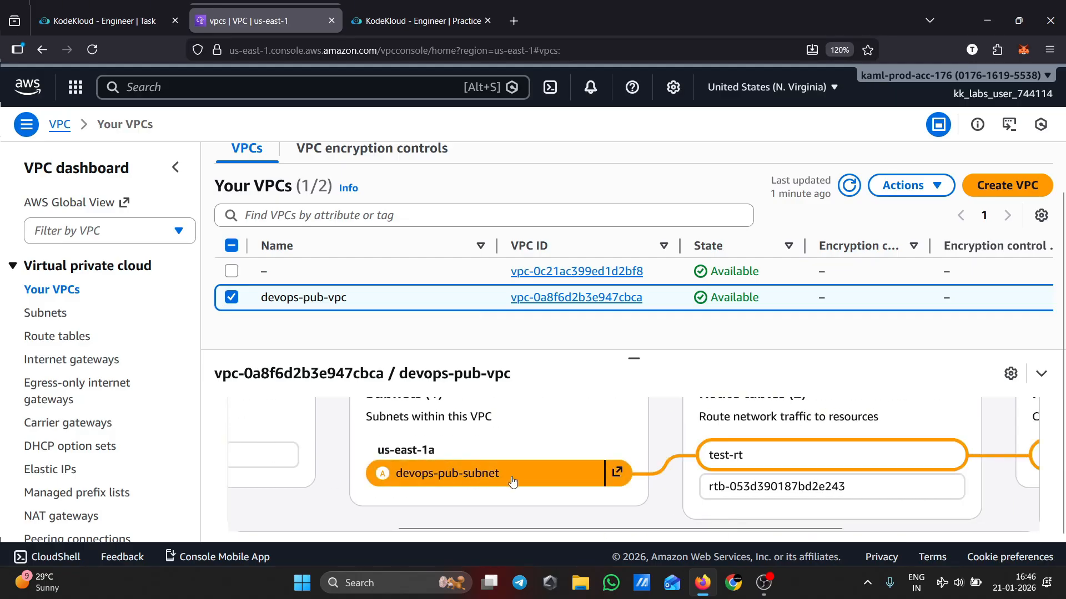
pyautogui.moveTo(529, 529); pyautogui.dragTo(688, 528)
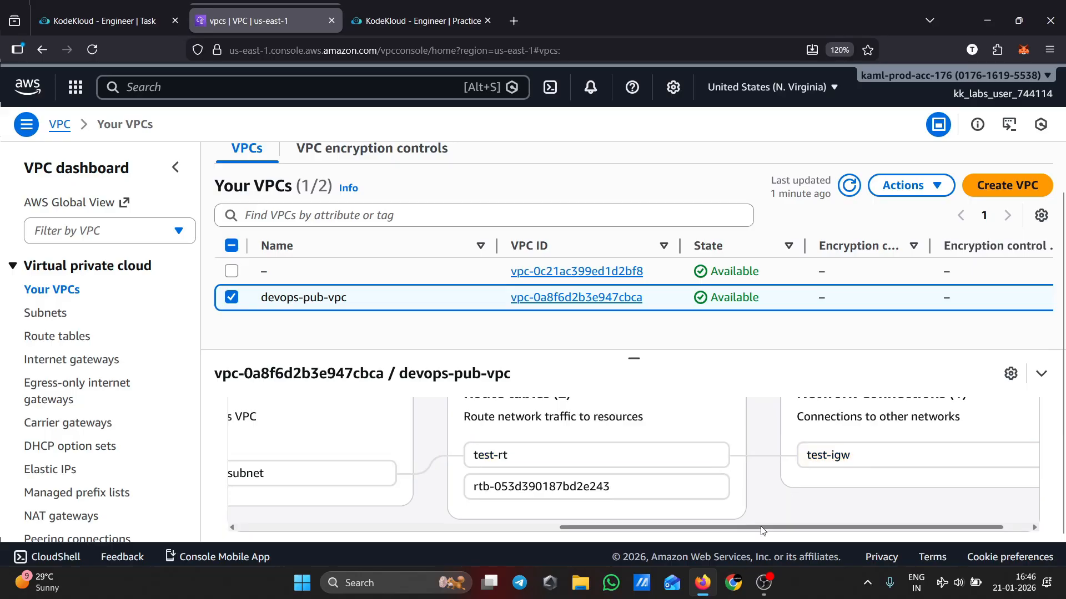
pyautogui.moveTo(761, 529); pyautogui.dragTo(619, 528)
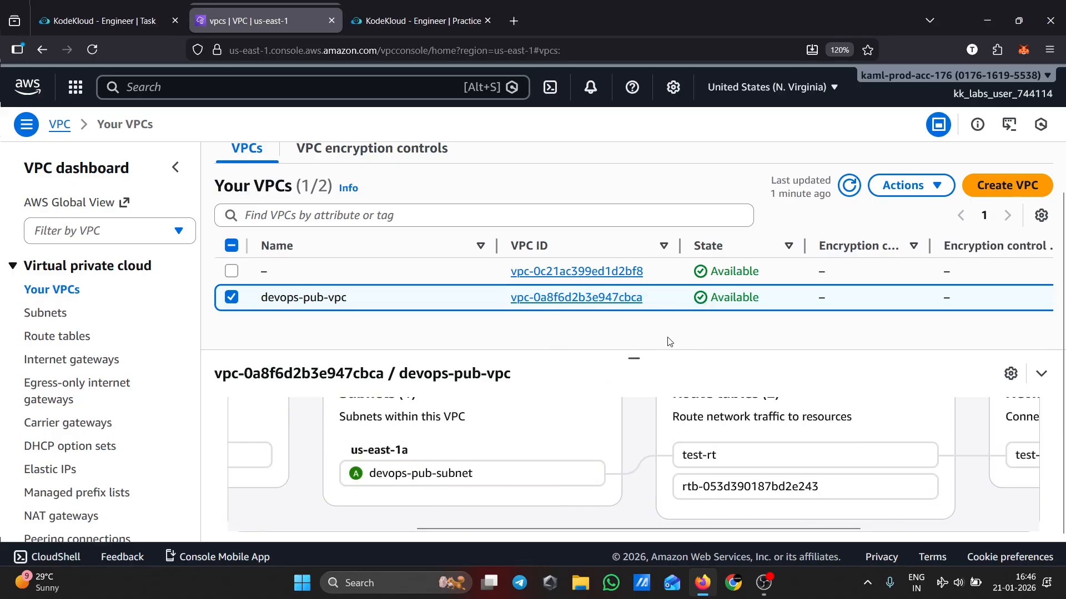
pyautogui.click(99, 336)
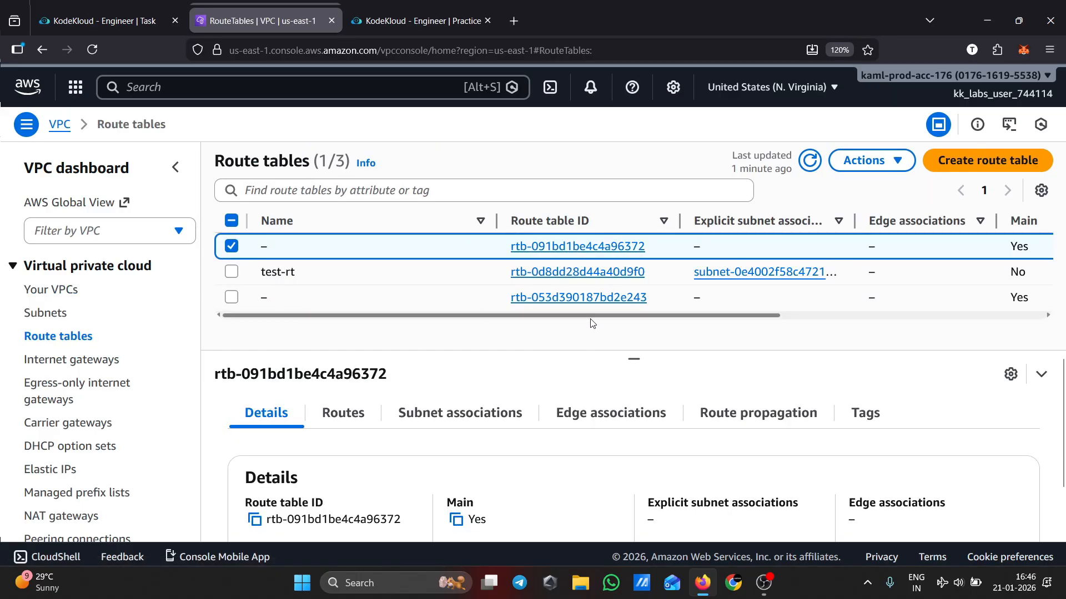
pyautogui.hscroll(3, 639, 322)
pyautogui.hscroll(-3, 678, 324)
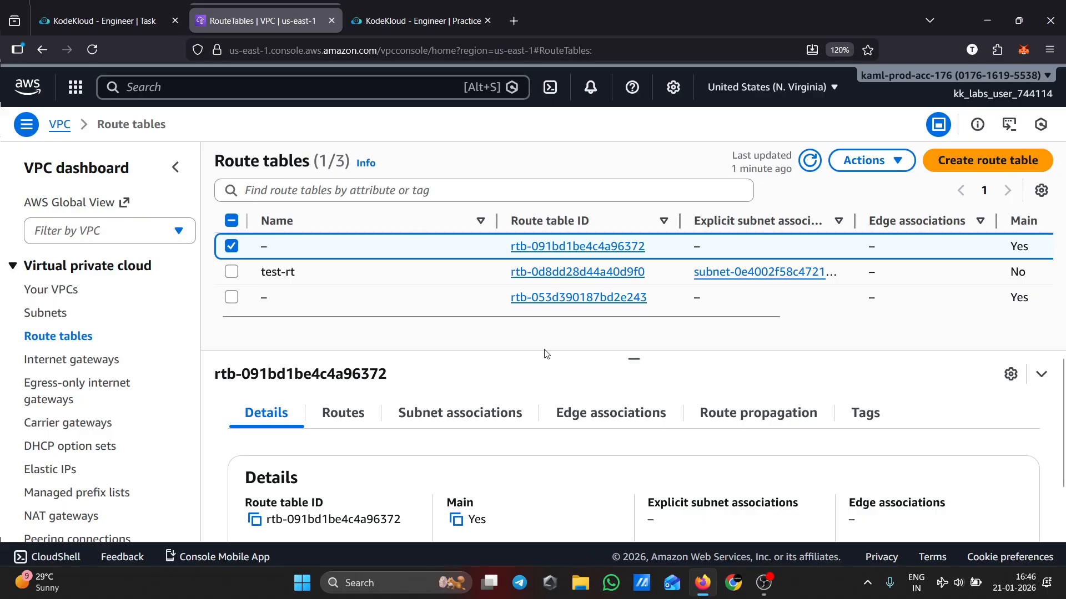
pyautogui.click(986, 162)
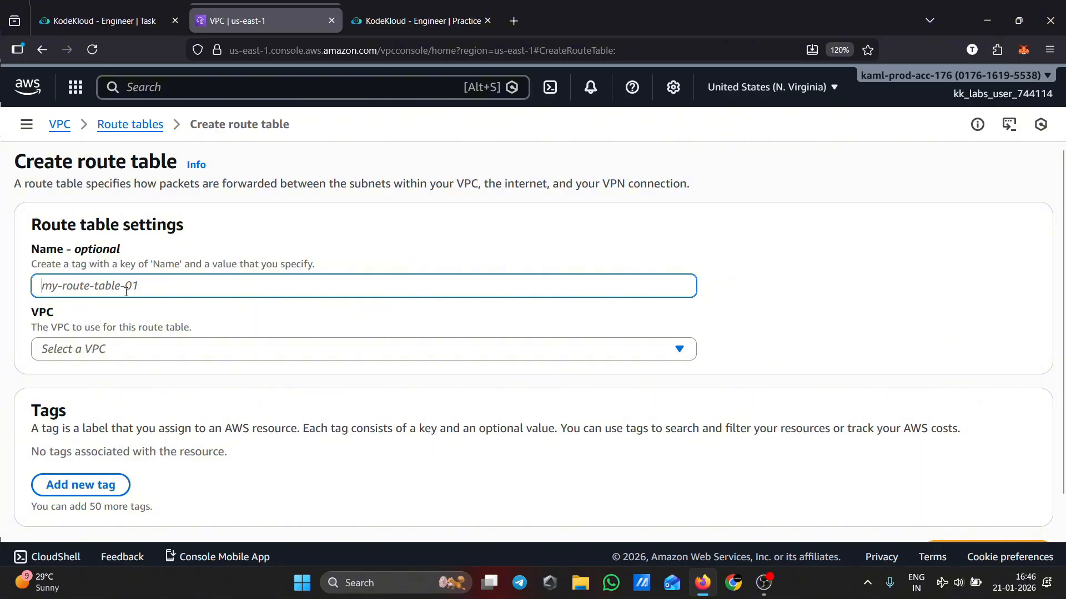
pyautogui.scroll(-1, 144, 312)
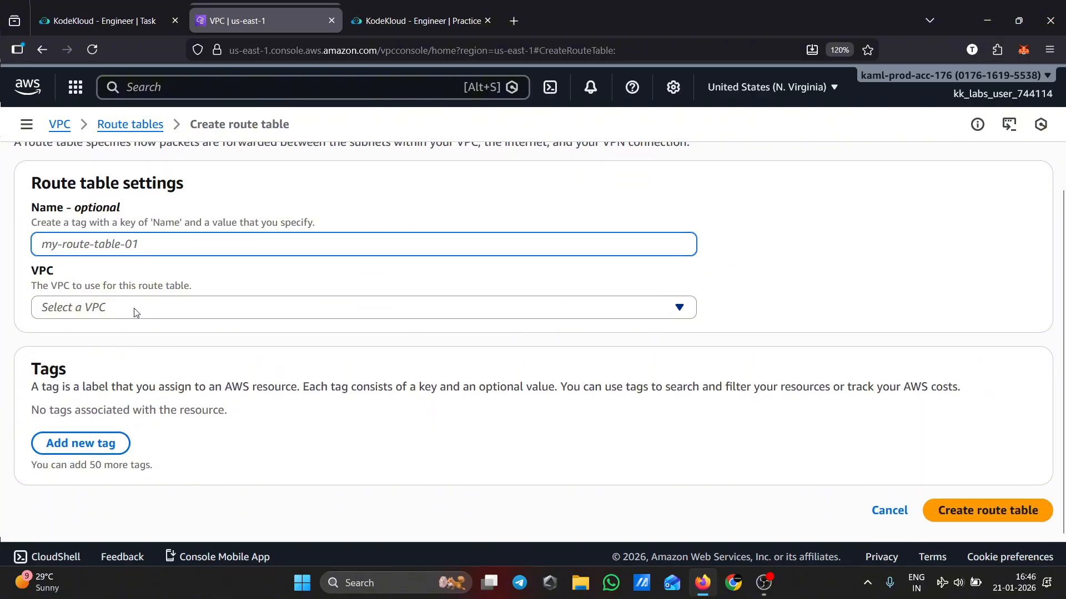
pyautogui.click(136, 311)
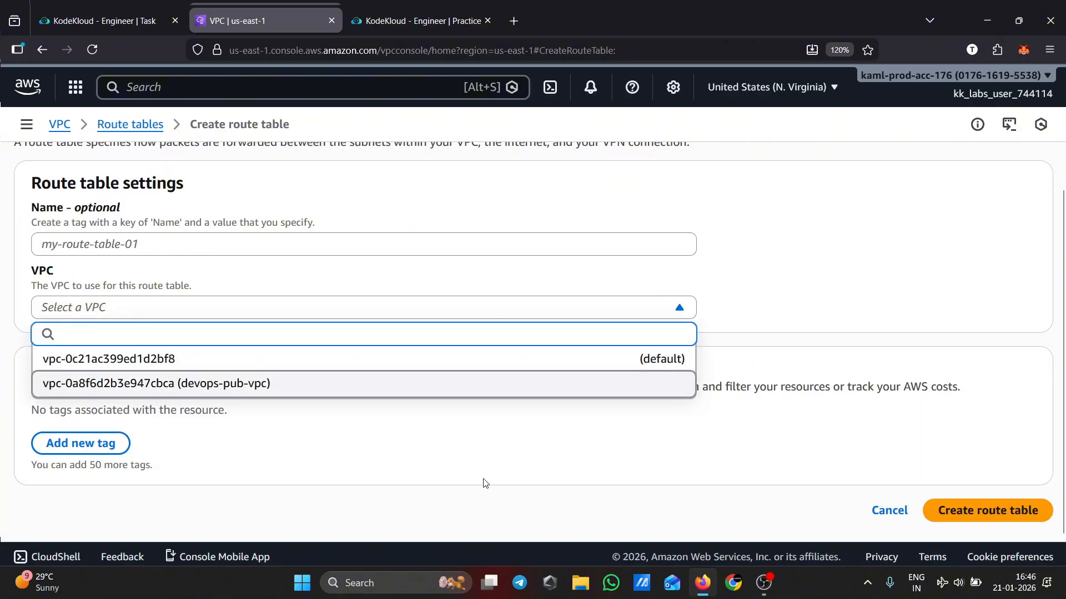
pyautogui.scroll(1, 787, 251)
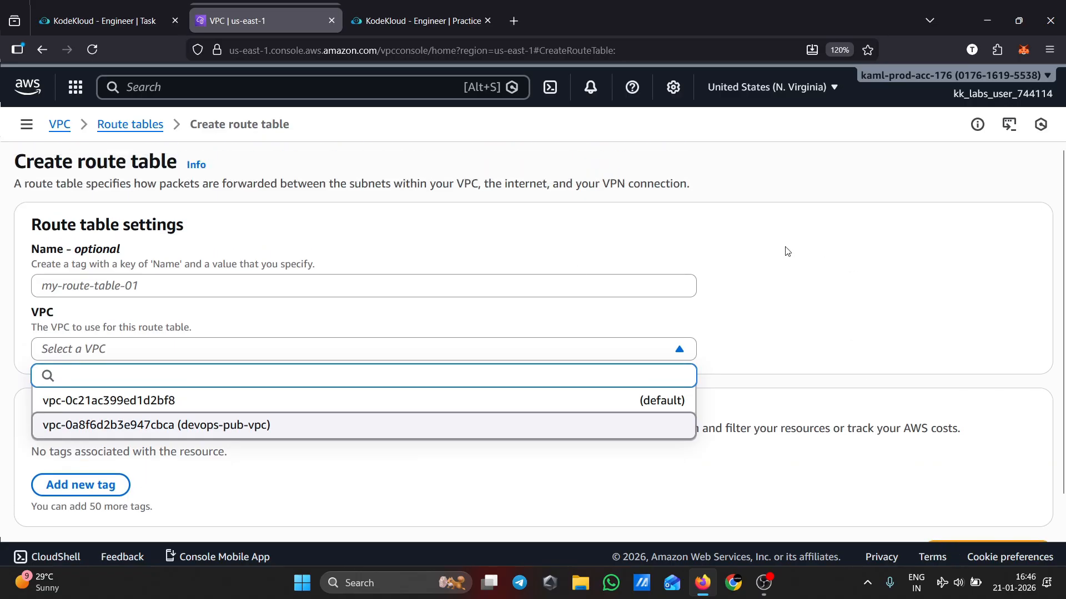
pyautogui.click(129, 124)
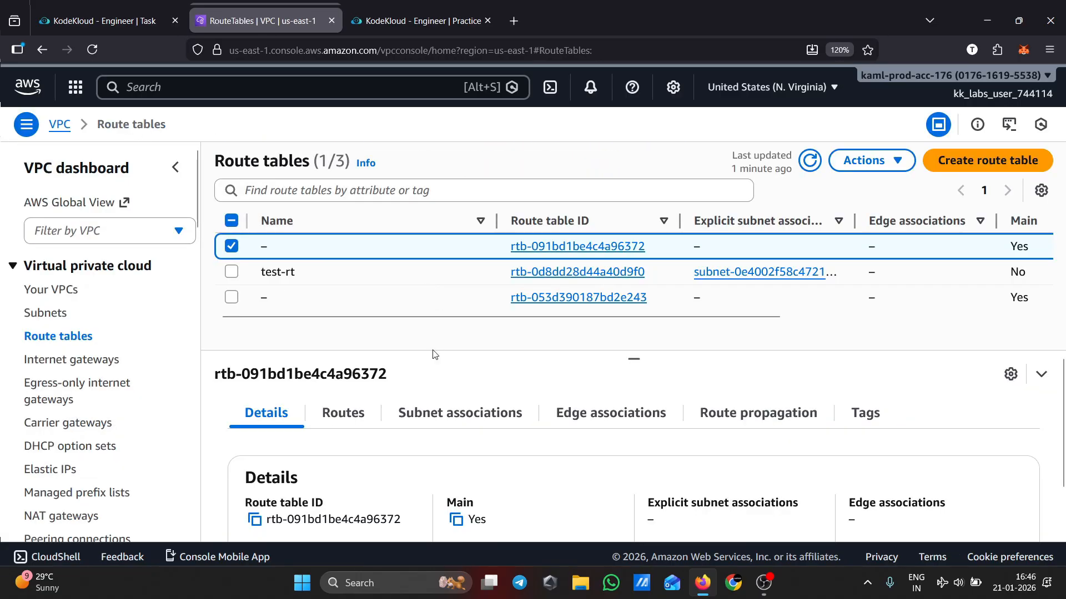
# Try adding another 0.0.0.0/0 route to the internet gateway in rtb-091bd1be4c4a96372, leaving without saving
pyautogui.click(328, 421)
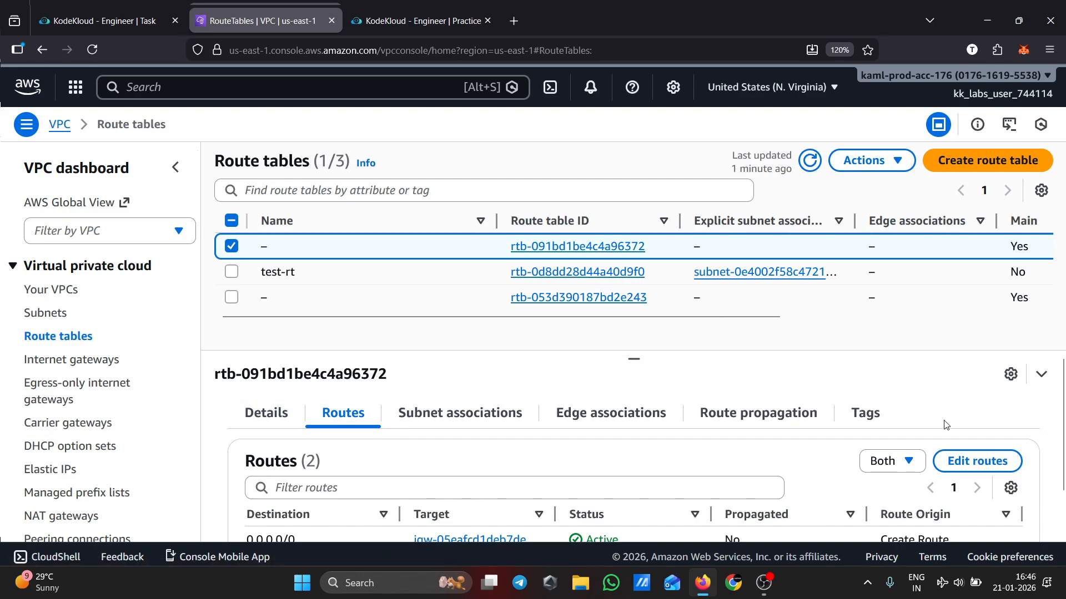
pyautogui.click(977, 461)
pyautogui.click(78, 370)
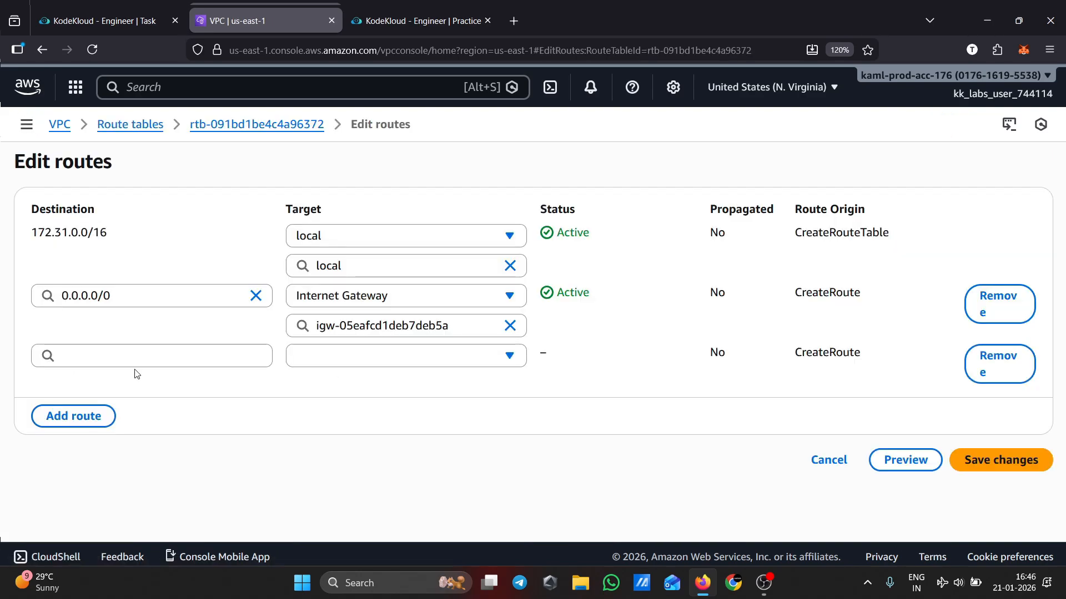
pyautogui.click(135, 357)
pyautogui.click(142, 187)
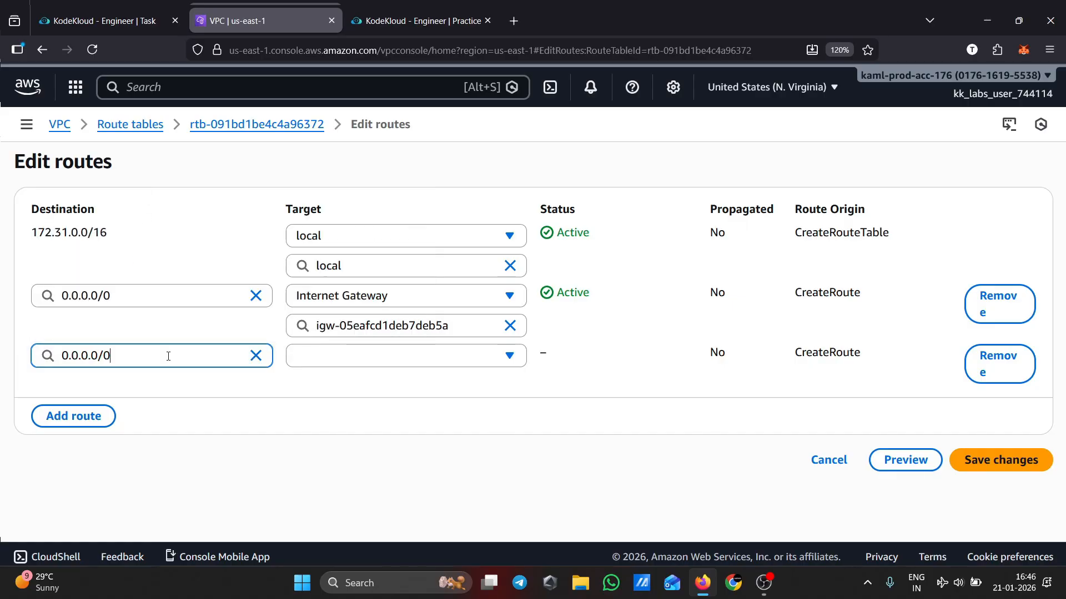
pyautogui.click(388, 361)
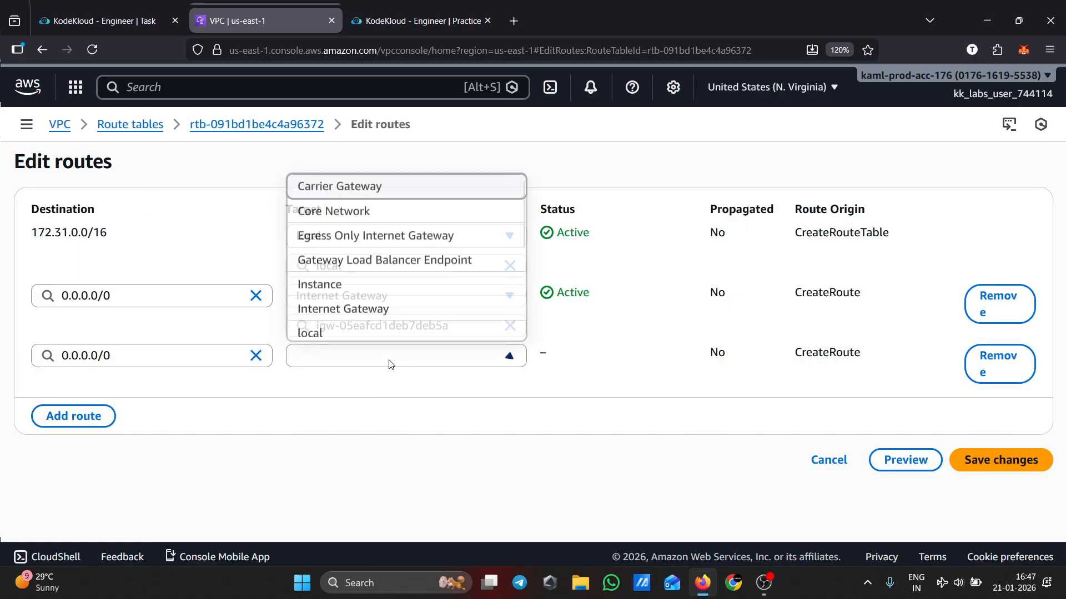
pyautogui.click(388, 302)
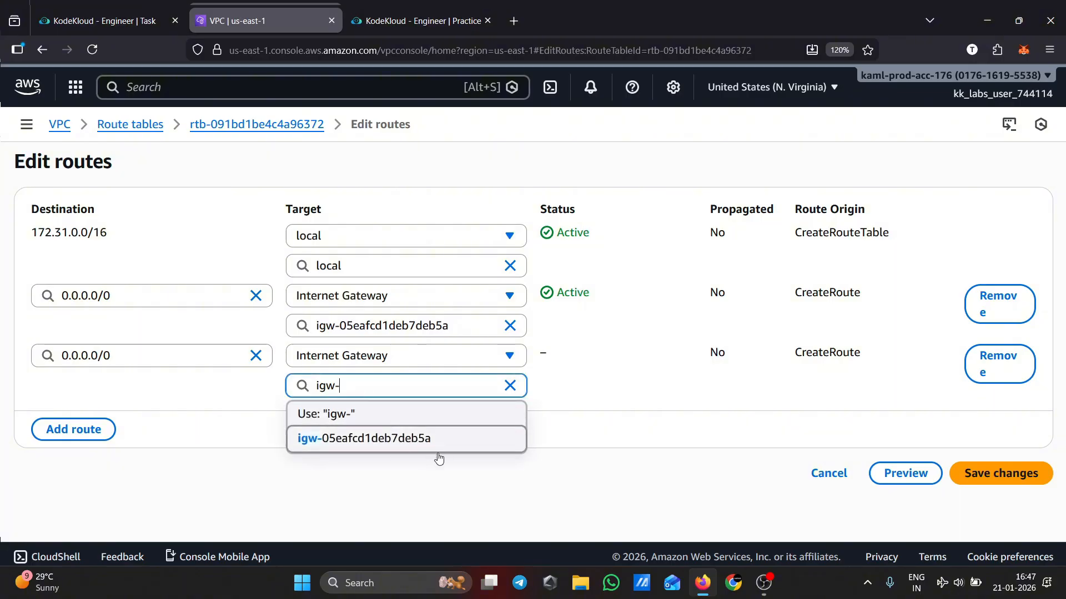
pyautogui.click(490, 471)
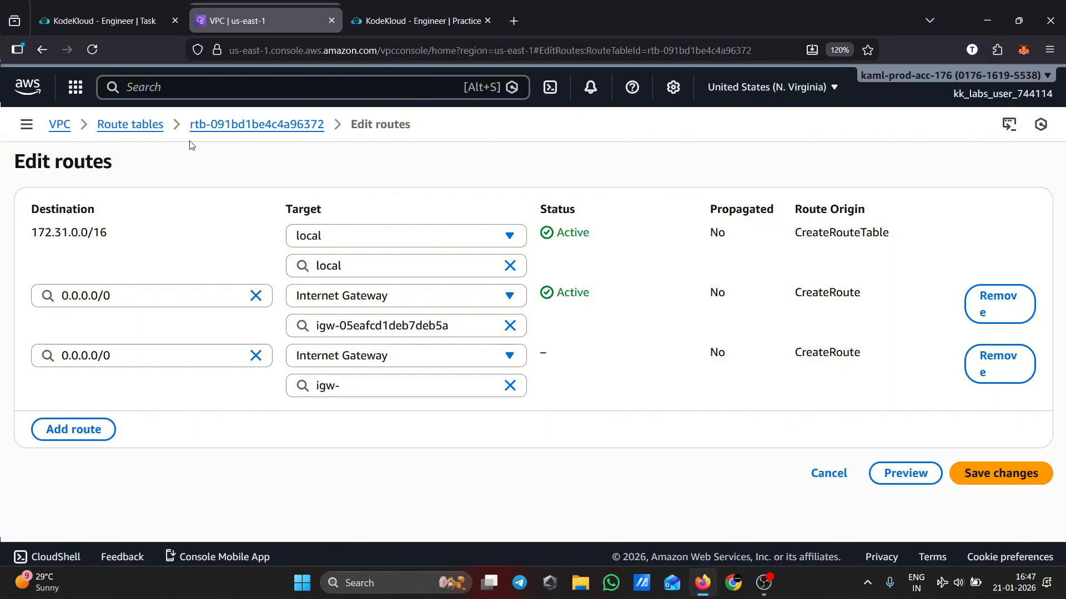
pyautogui.doubleClick(147, 125)
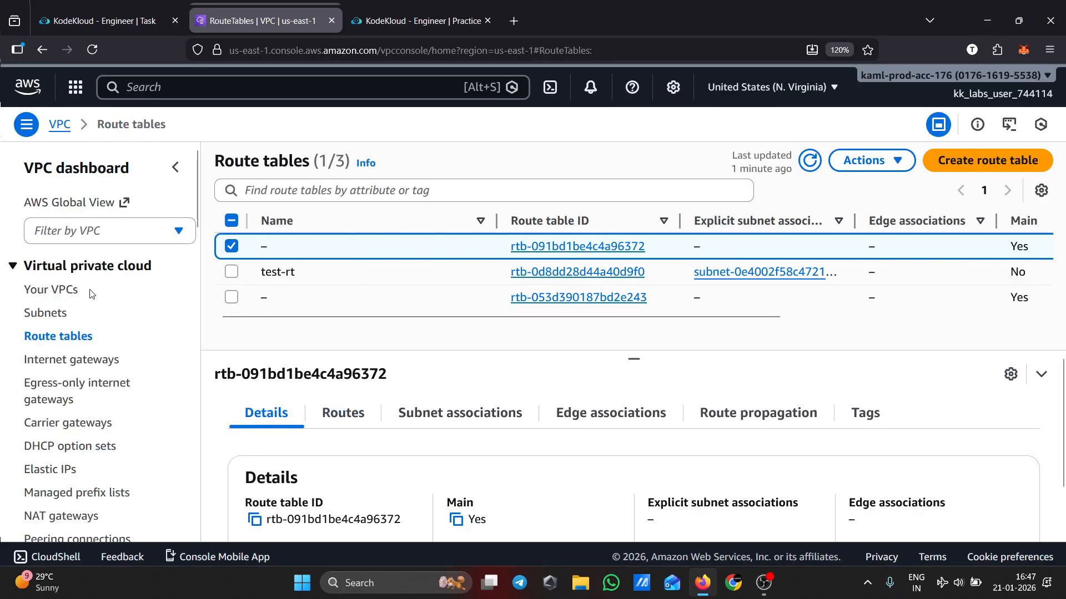
# Examine devops-pub-vpc's resource map across its subnets, route tables and network connections
pyautogui.click(72, 290)
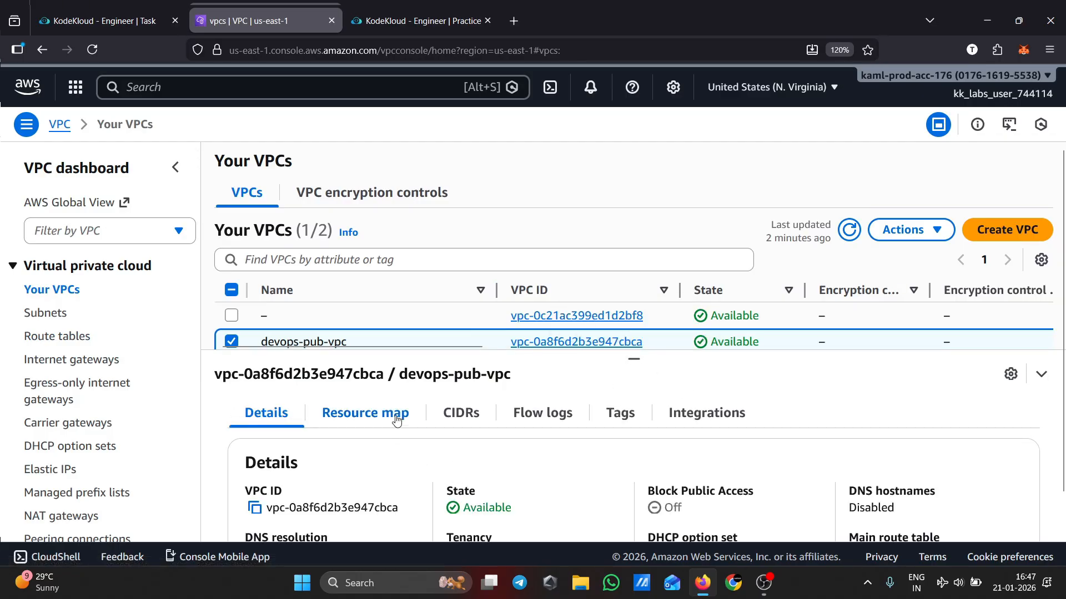
pyautogui.click(394, 414)
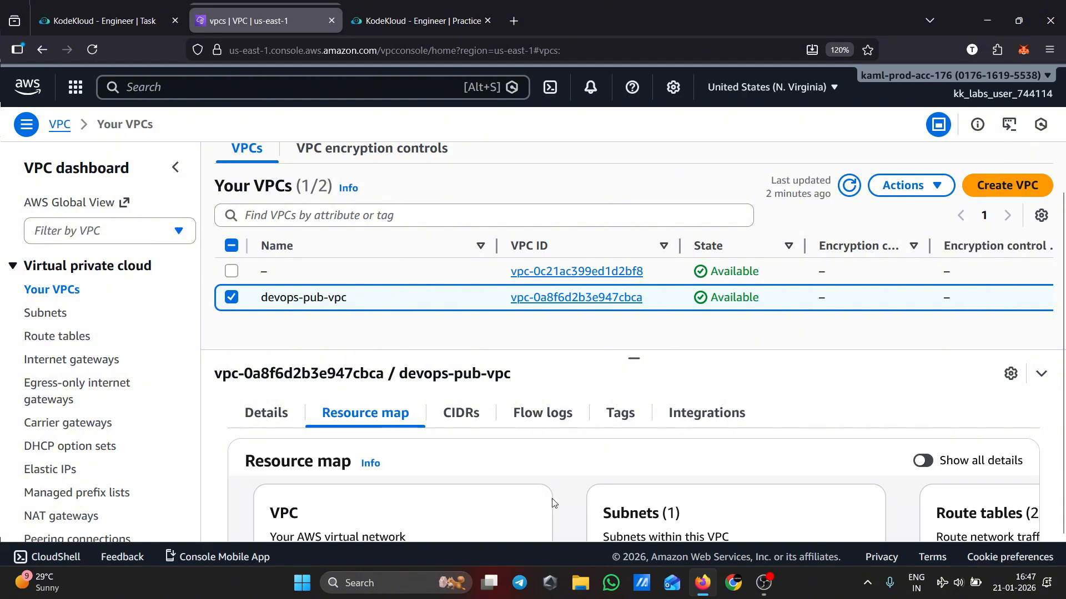
pyautogui.scroll(-2, 656, 437)
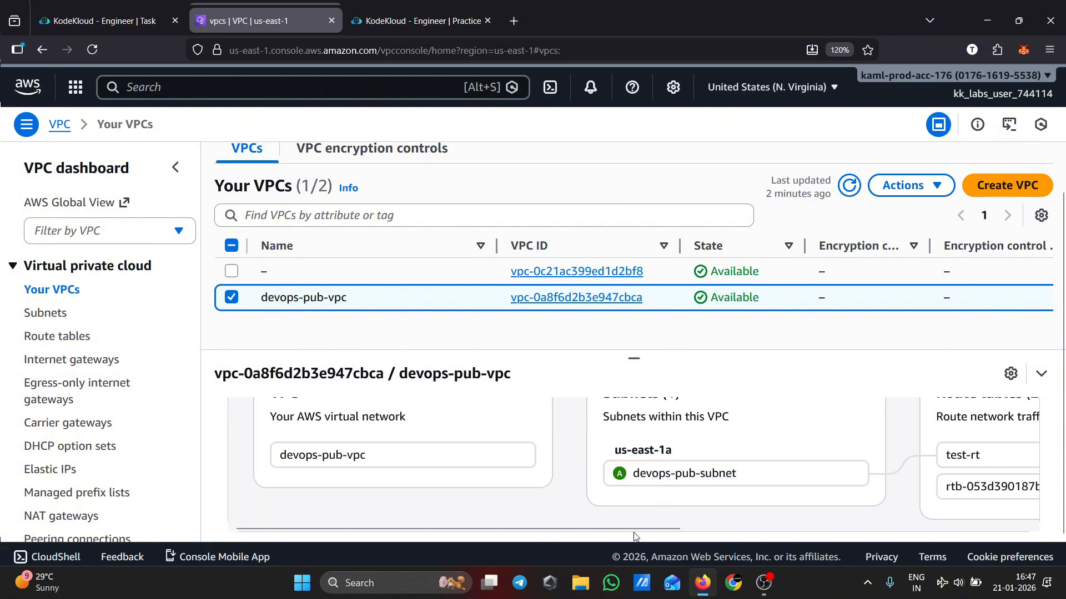
pyautogui.moveTo(655, 528); pyautogui.dragTo(690, 532)
pyautogui.hscroll(2, 689, 533)
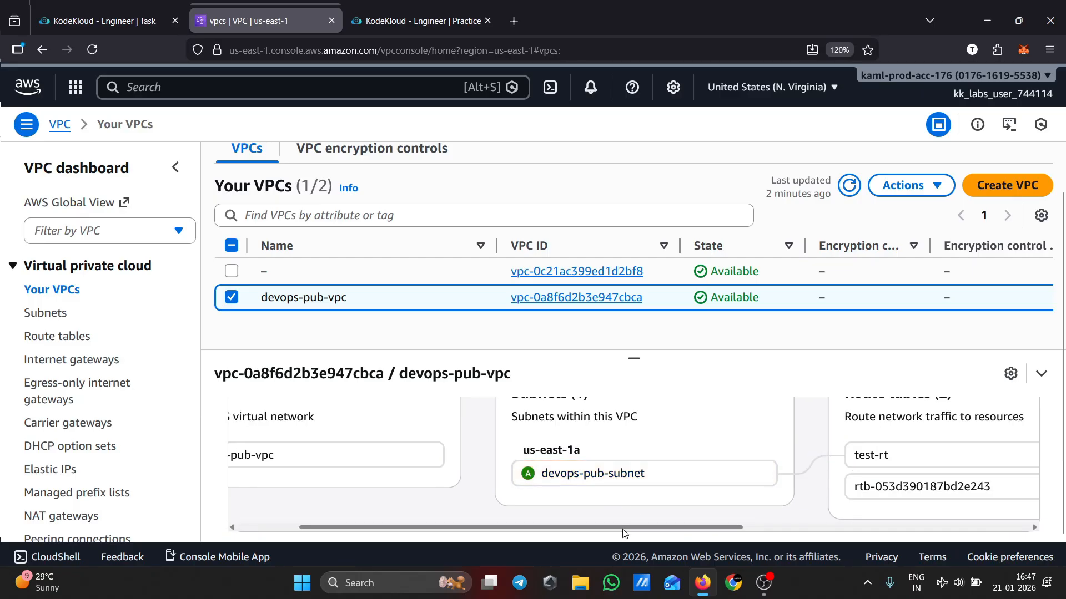
pyautogui.hscroll(2, 690, 539)
pyautogui.hscroll(2, 690, 538)
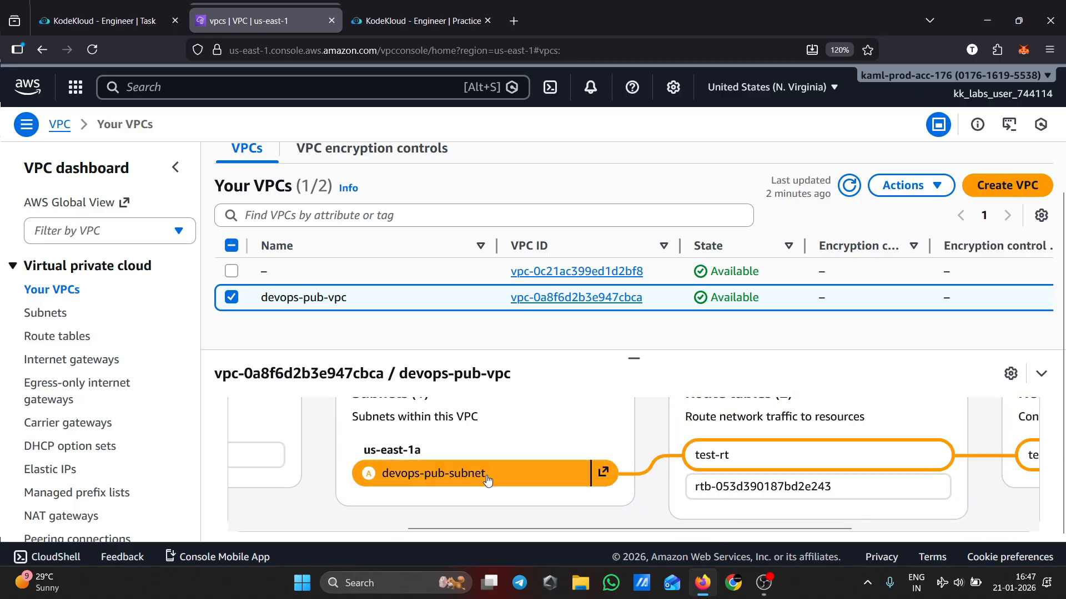
pyautogui.hscroll(3, 541, 525)
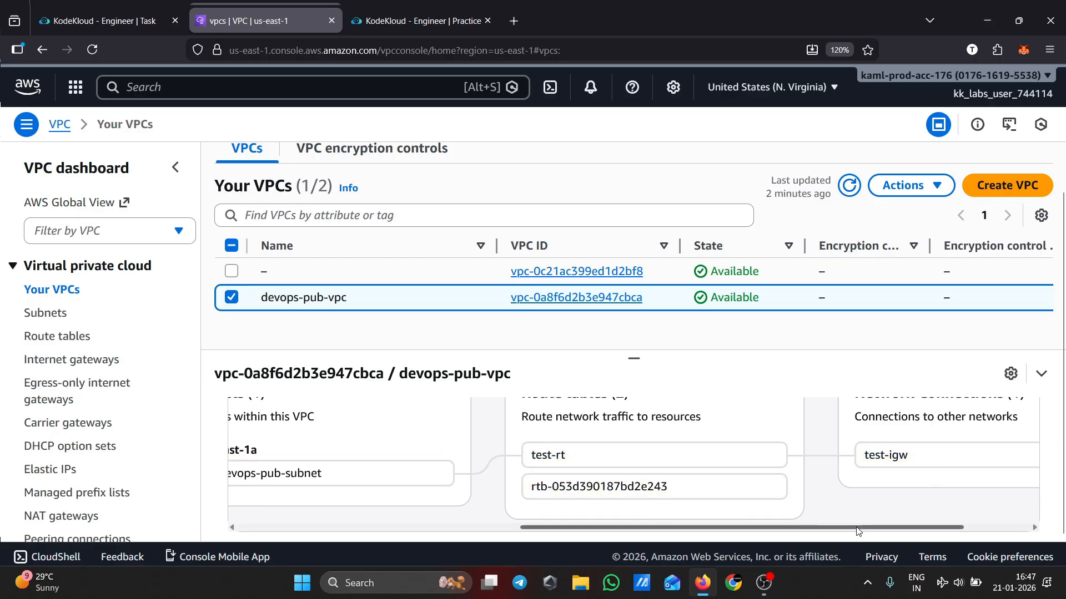
pyautogui.moveTo(858, 530); pyautogui.dragTo(368, 529)
pyautogui.scroll(3, 433, 455)
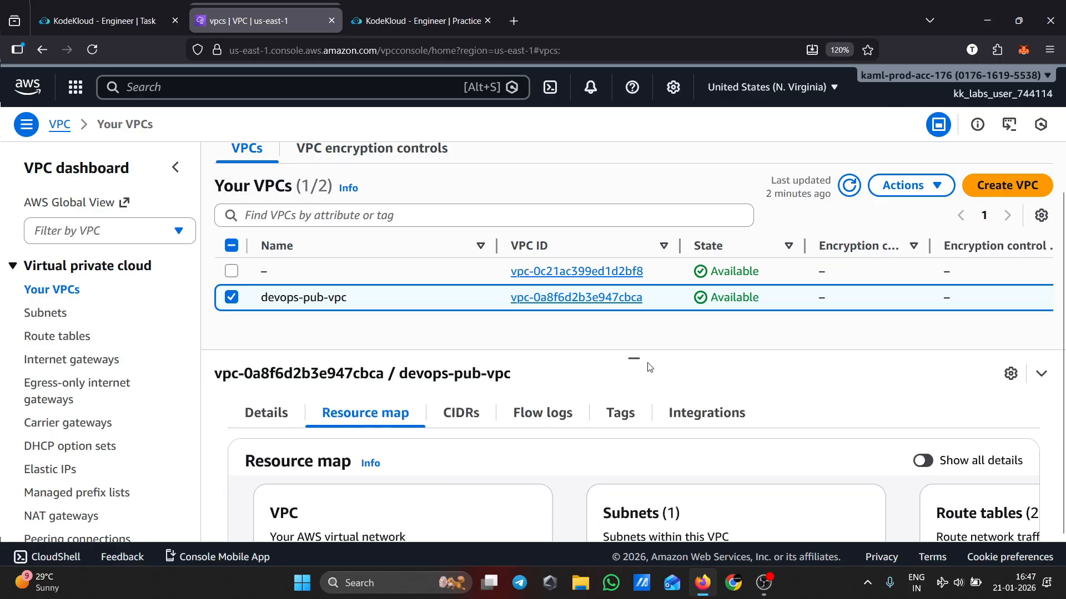
pyautogui.scroll(2, 610, 333)
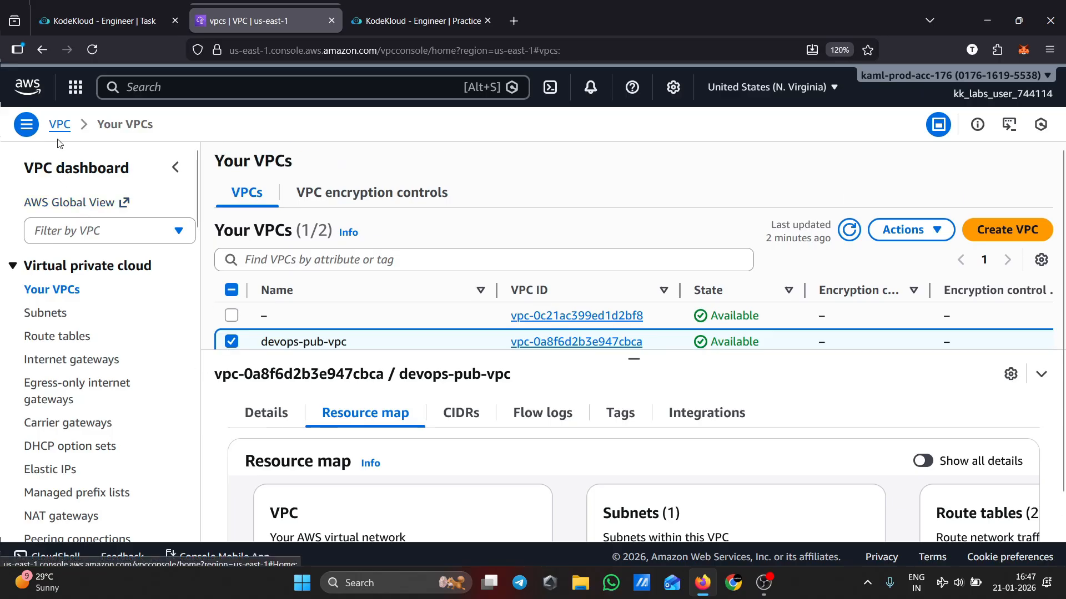
# Open the EC2 console through the service search for ec2
pyautogui.click(166, 87)
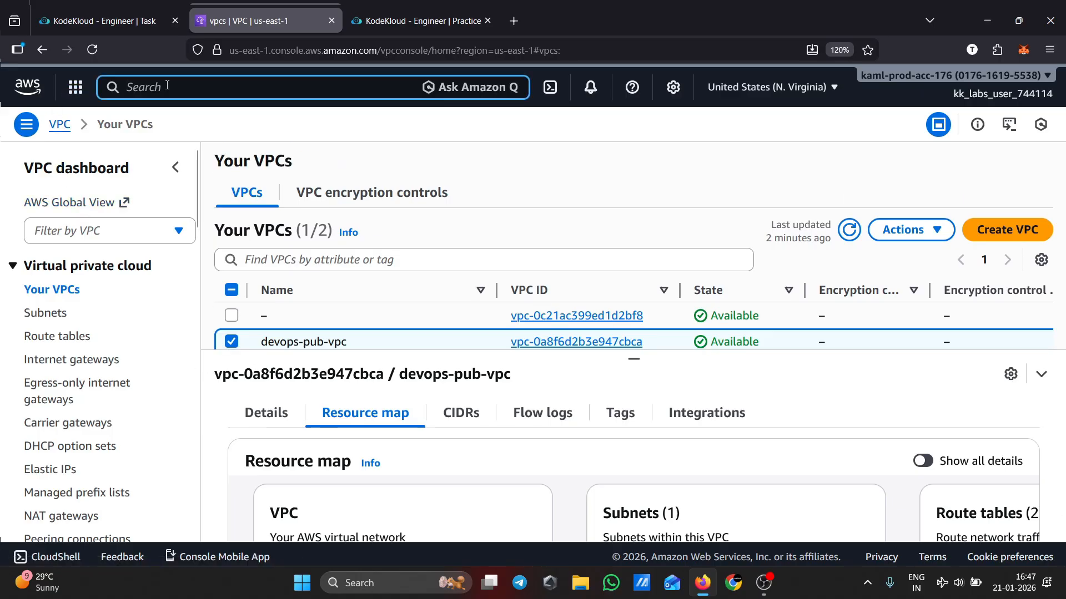
pyautogui.write('ec2')
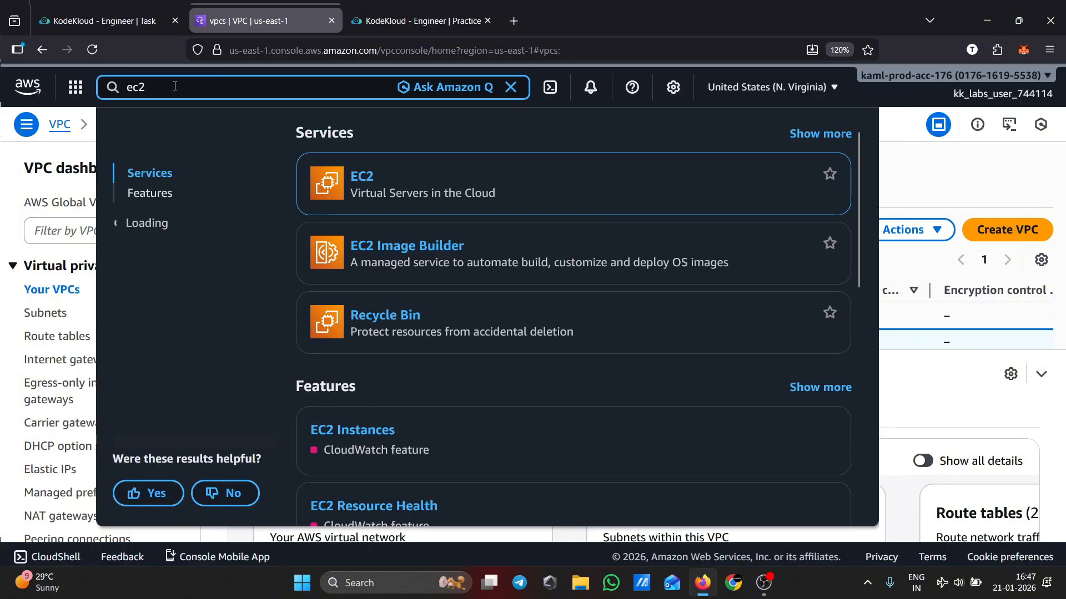
pyautogui.click(362, 176)
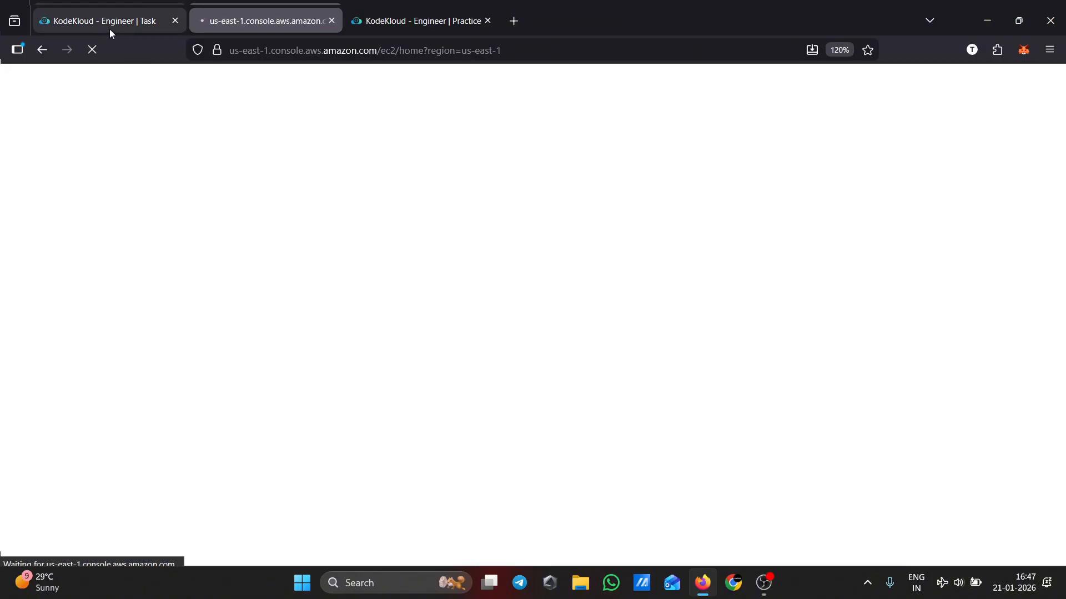
# Copy the instance name devops-pub-ec2 from the task description and return to the EC2 console
pyautogui.click(109, 22)
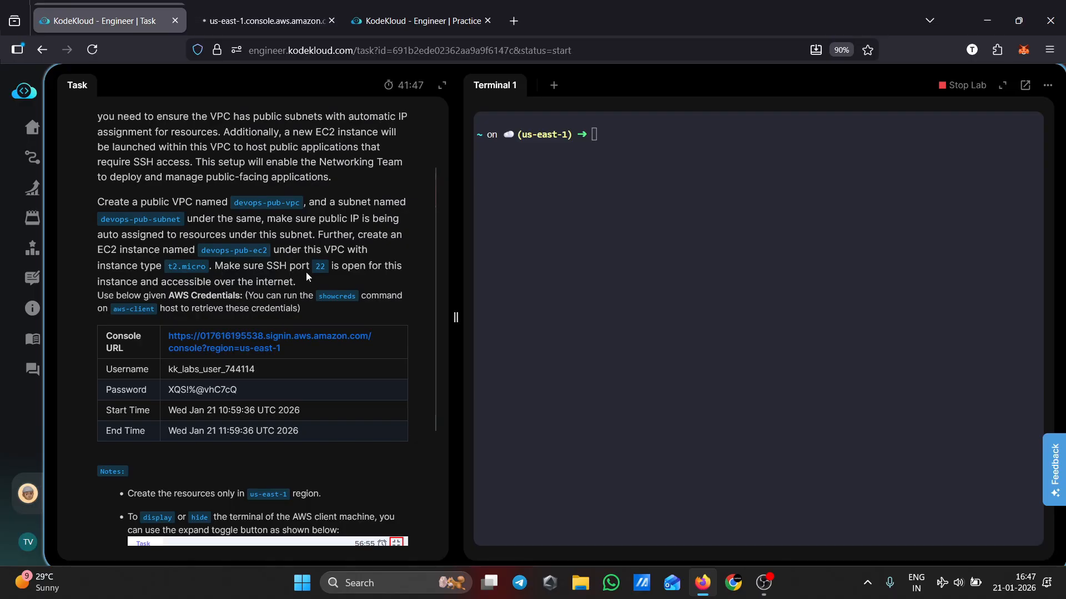
pyautogui.click(278, 28)
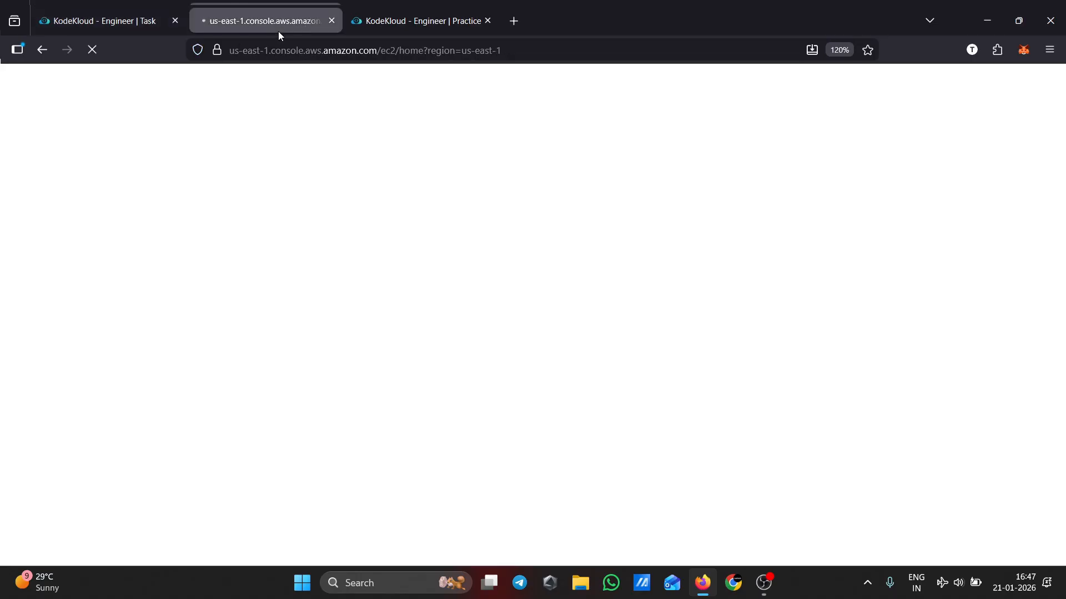
pyautogui.click(126, 25)
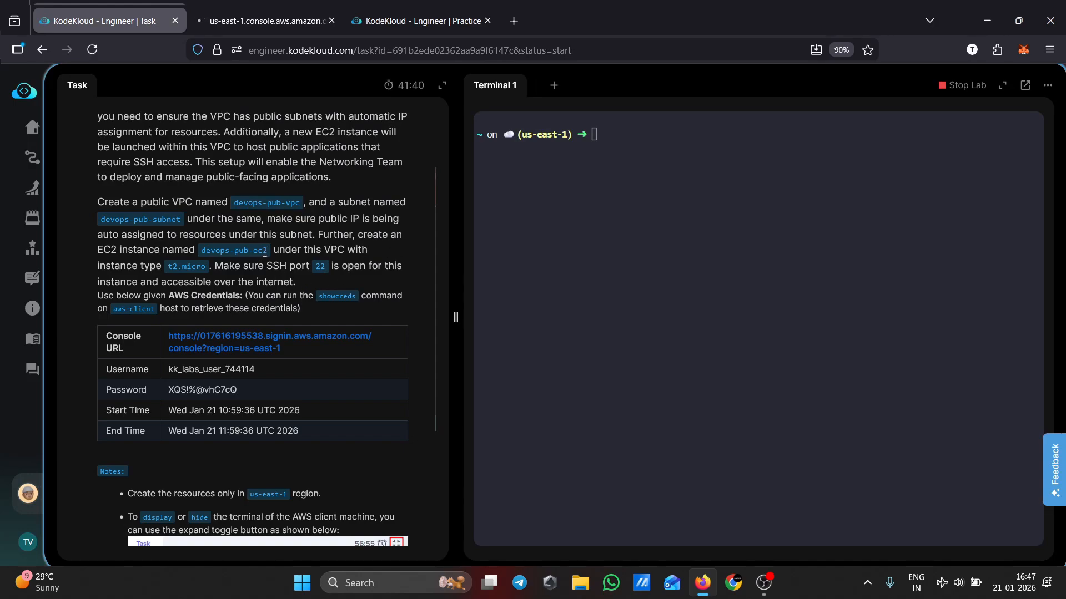
pyautogui.moveTo(270, 254); pyautogui.dragTo(206, 250)
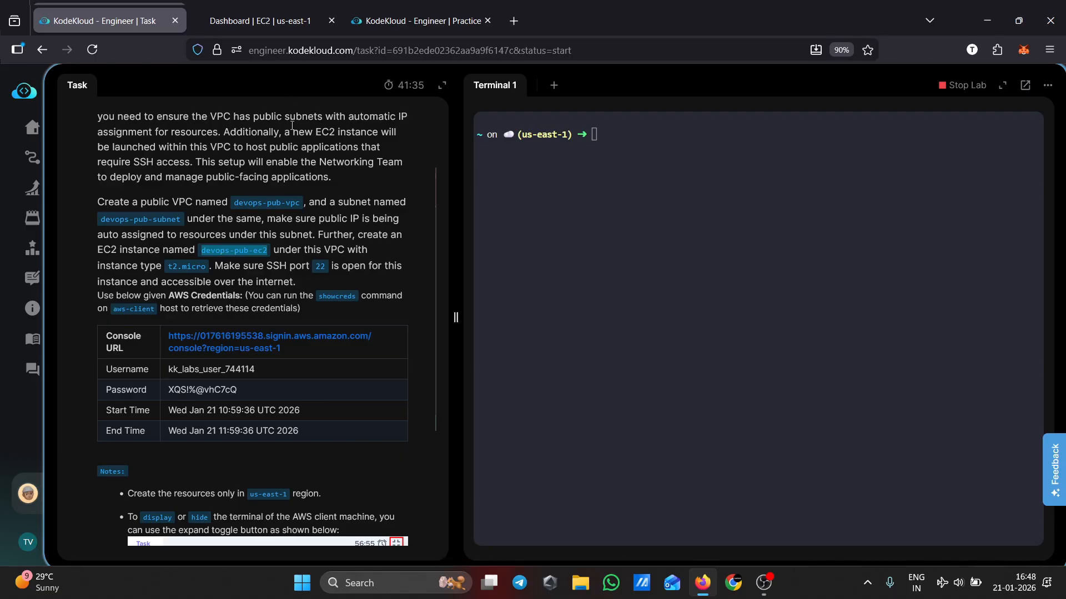
pyautogui.click(268, 22)
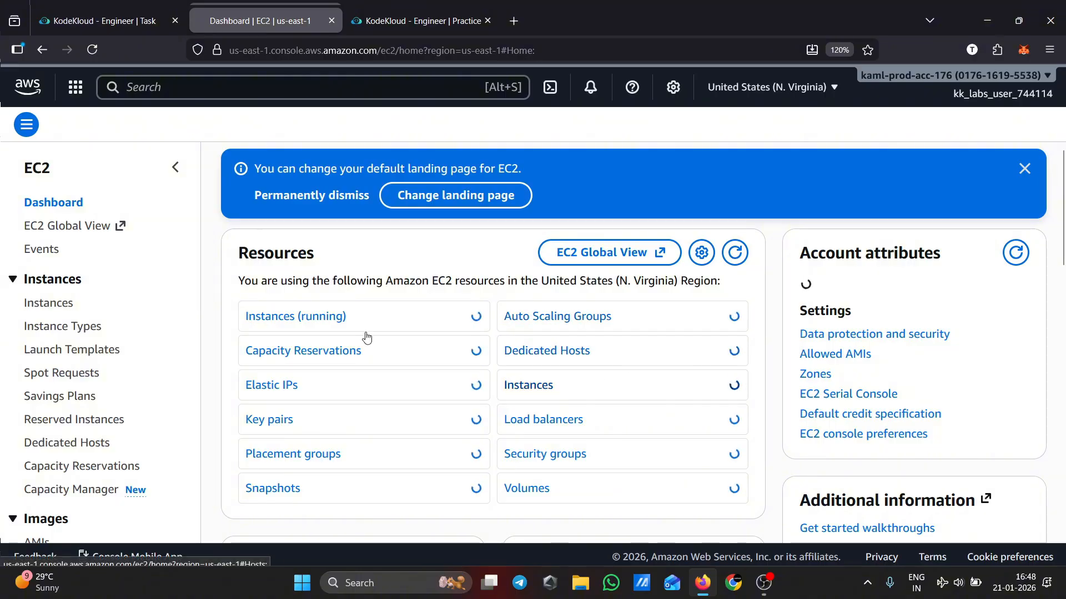
# Start launching a new instance and paste devops-pub-ec2 as its name
pyautogui.scroll(-3, 246, 317)
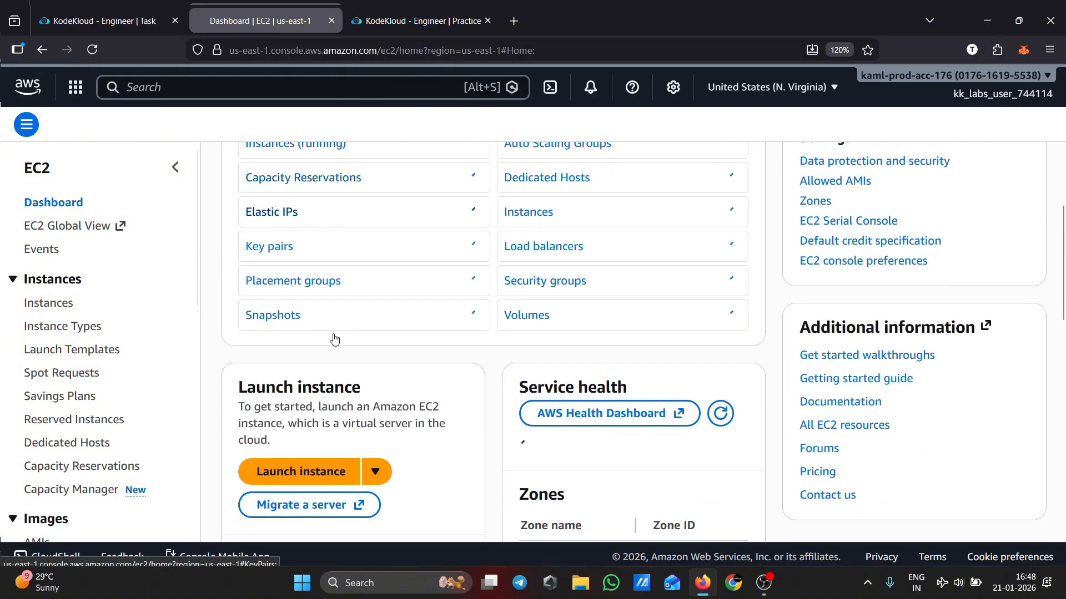
pyautogui.click(305, 488)
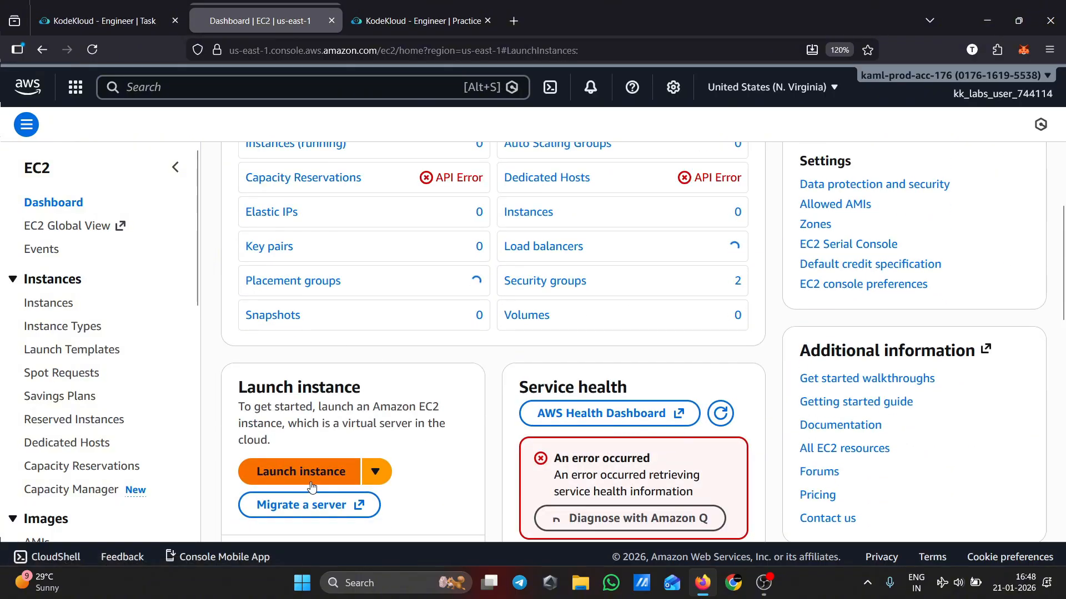
pyautogui.click(100, 7)
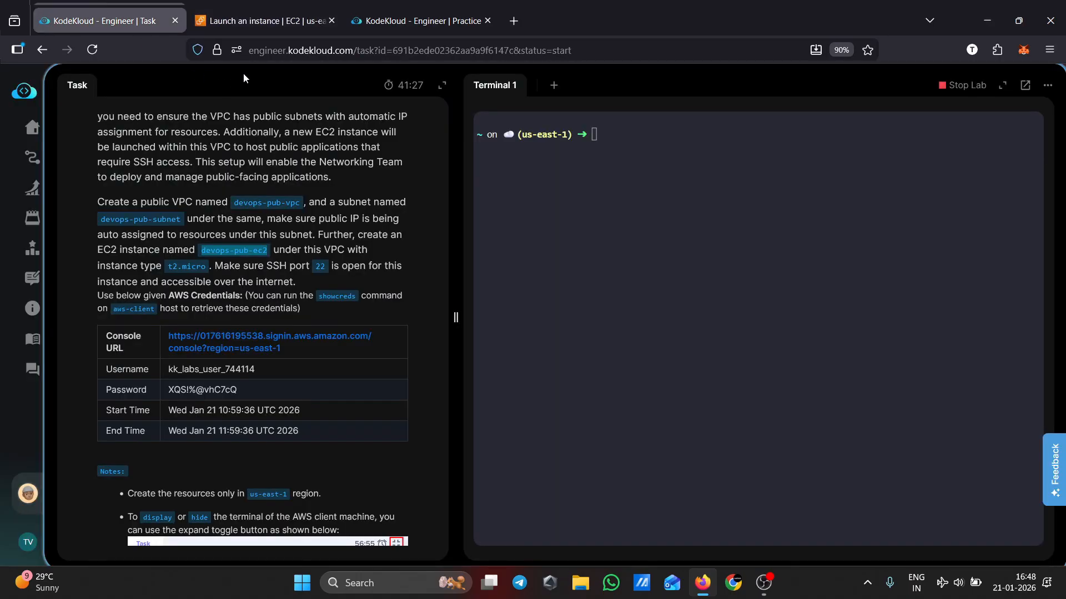
pyautogui.click(266, 21)
pyautogui.click(226, 299)
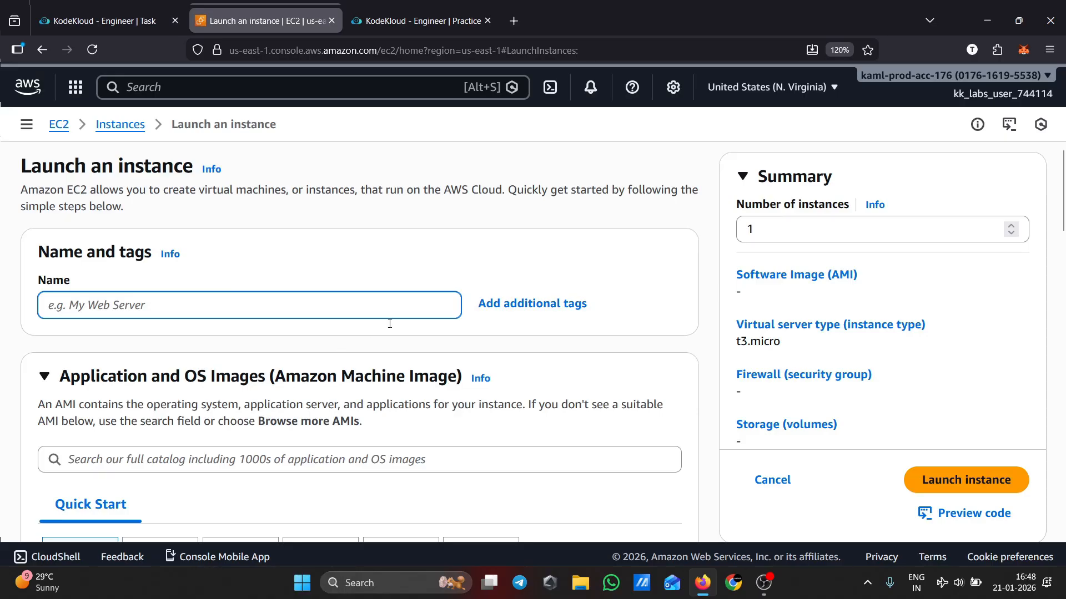
pyautogui.scroll(-2, 388, 321)
pyautogui.write('devops-pub-ec2')
pyautogui.scroll(-4, 282, 358)
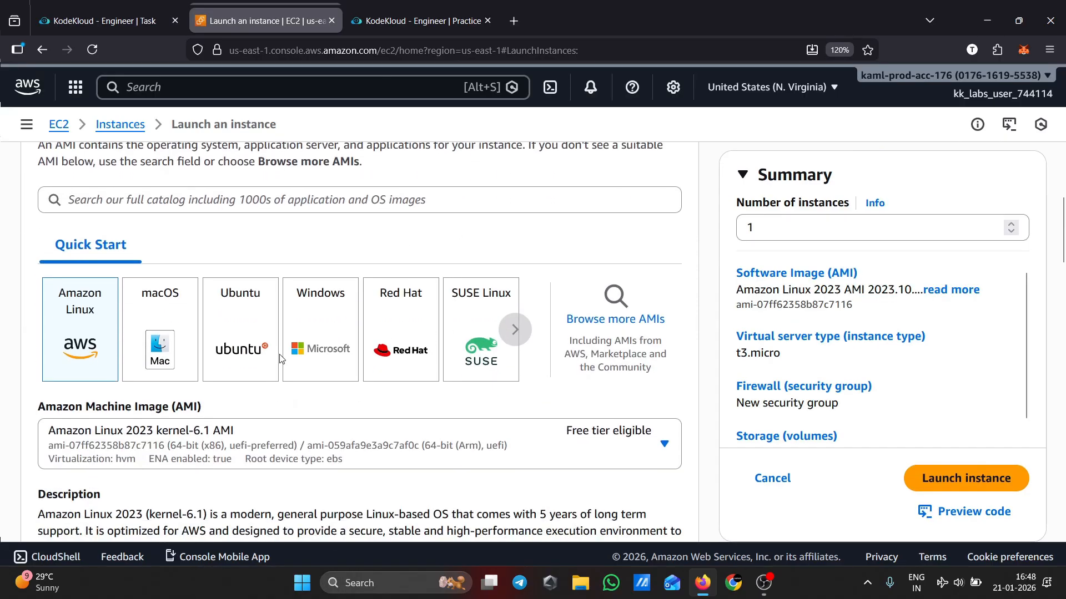
# Choose the Ubuntu quick-start image, Ubuntu Server 24.04 LTS, for the instance
pyautogui.click(265, 365)
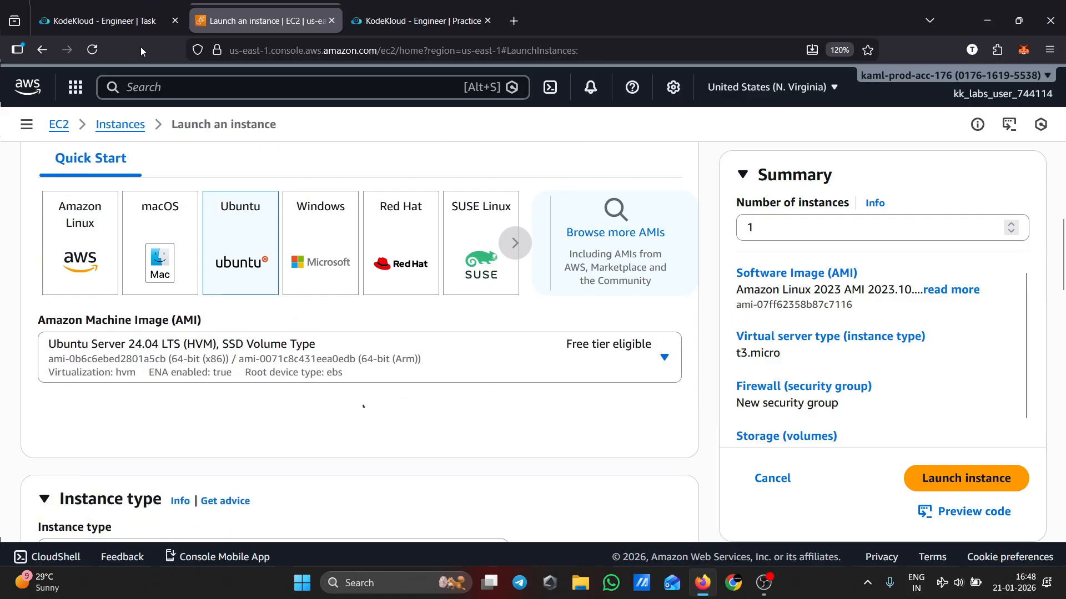
pyautogui.click(153, 24)
pyautogui.click(242, 22)
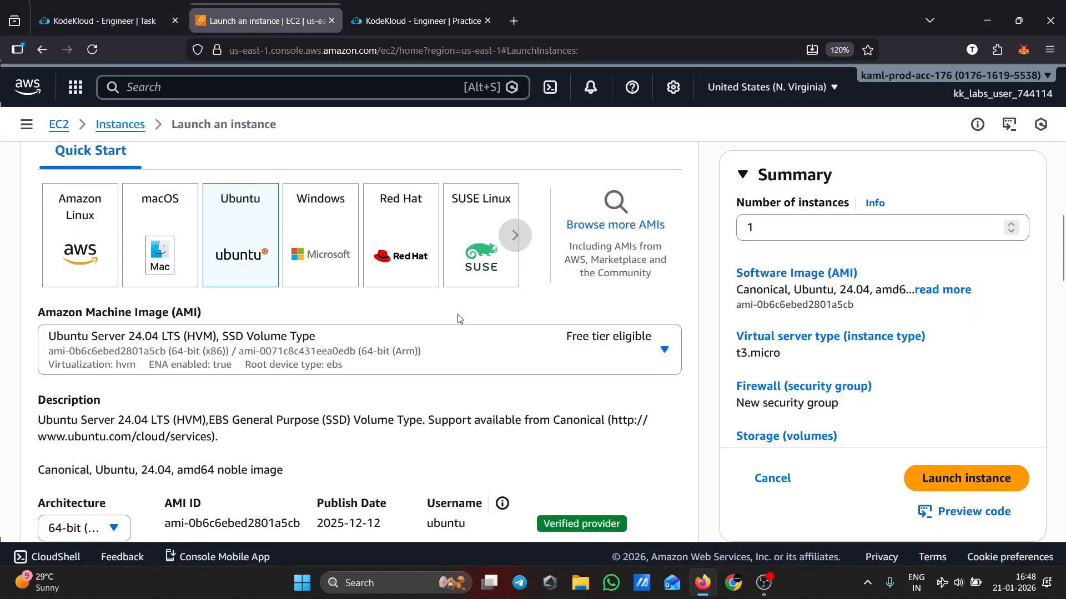
# Set the instance type to t2.micro
pyautogui.scroll(-5, 459, 289)
pyautogui.click(490, 382)
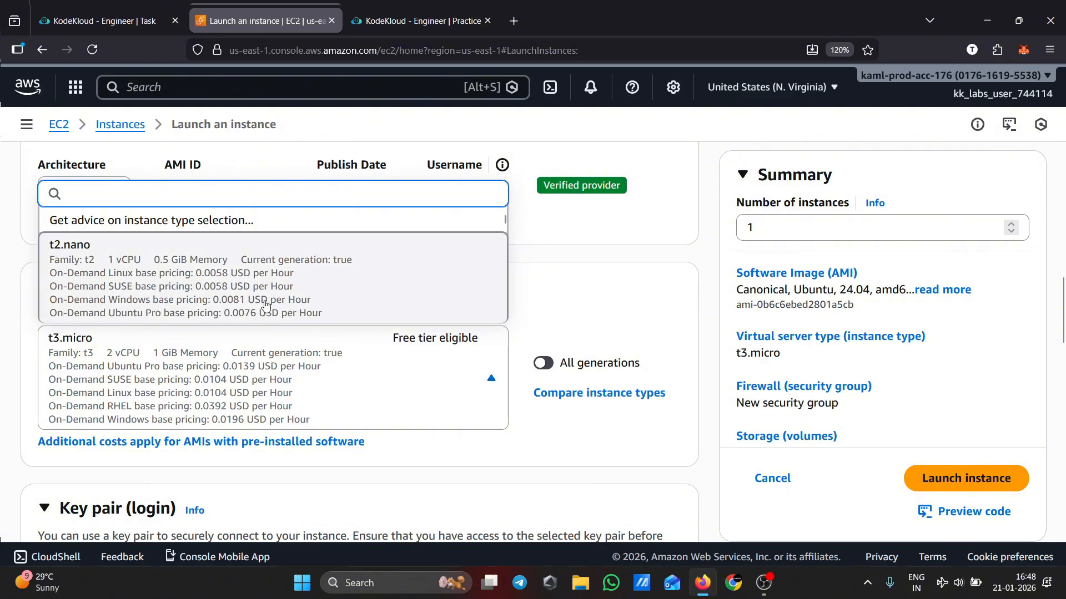
pyautogui.scroll(-1, 242, 359)
pyautogui.scroll(2, 363, 360)
pyautogui.click(548, 411)
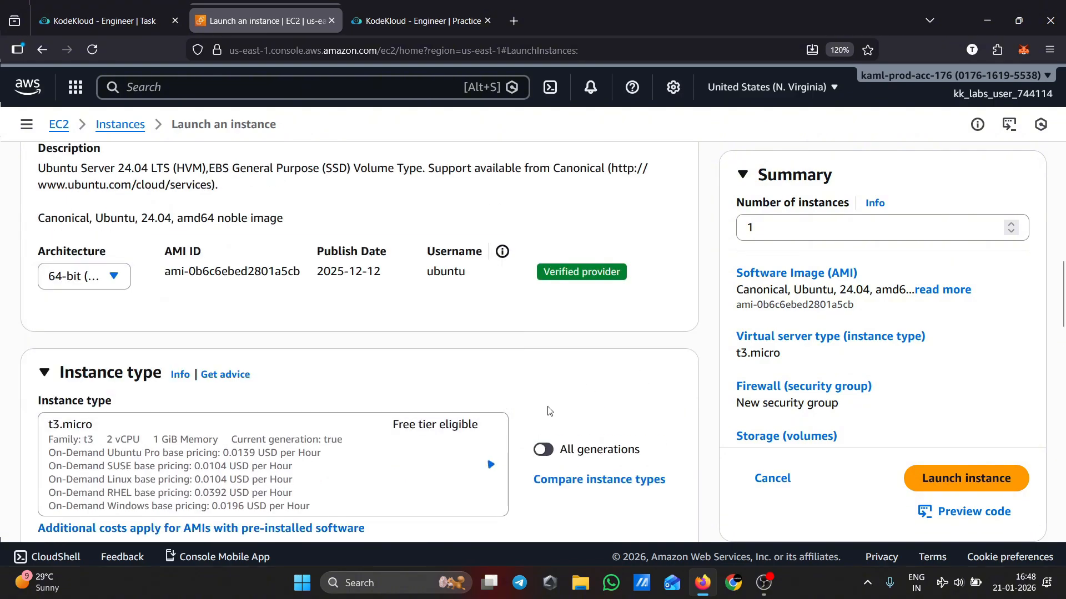
pyautogui.click(490, 460)
pyautogui.scroll(-2, 237, 319)
pyautogui.press('Return')
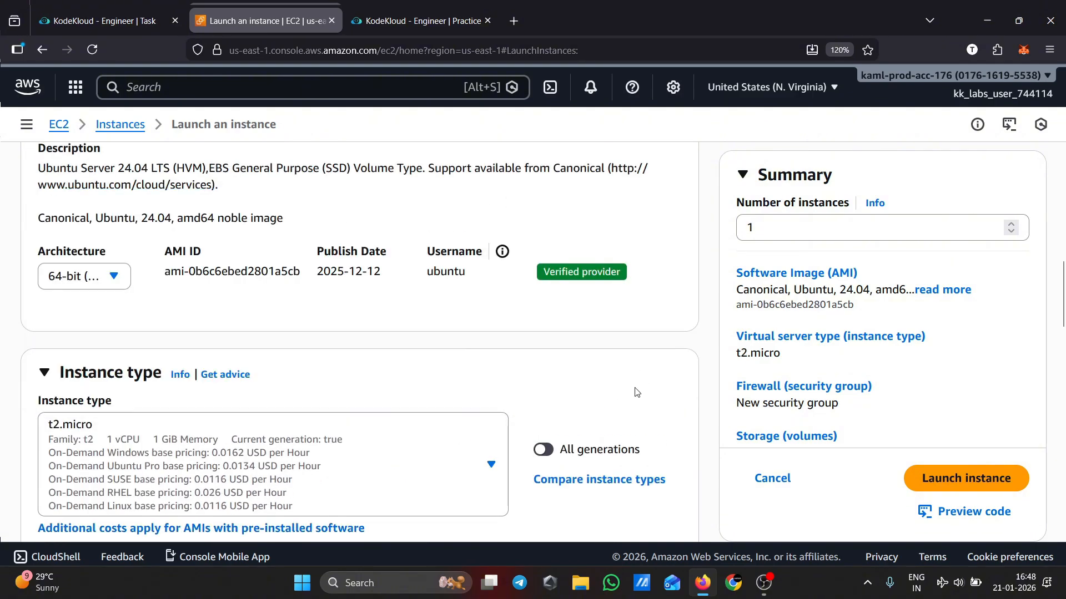
# Create a new RSA key pair in .pem format named test for the instance
pyautogui.scroll(-5, 638, 392)
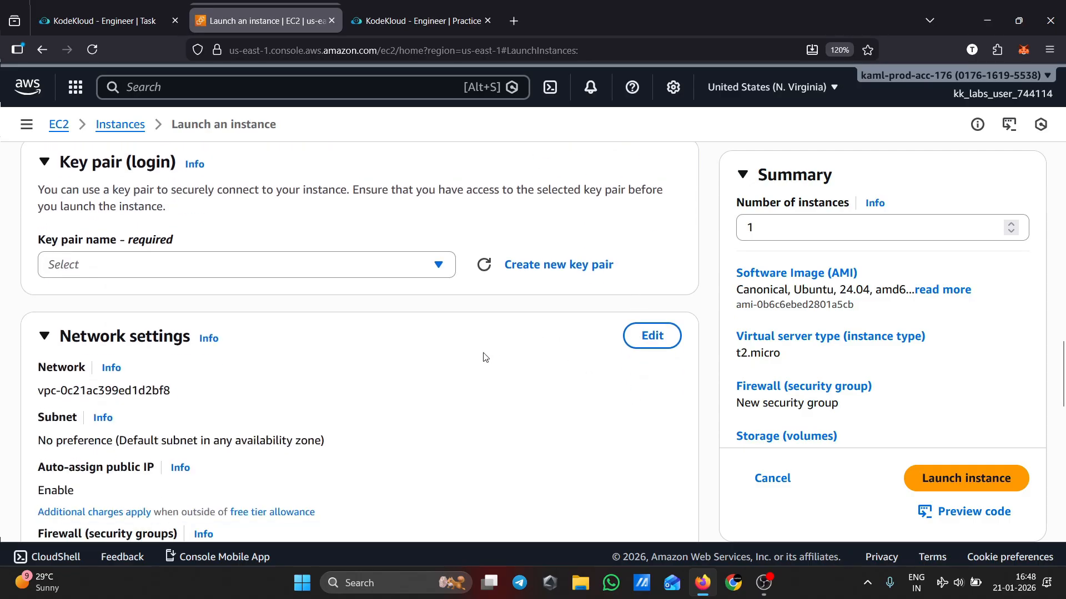
pyautogui.scroll(-1, 485, 357)
pyautogui.scroll(1, 485, 356)
pyautogui.scroll(1, 496, 399)
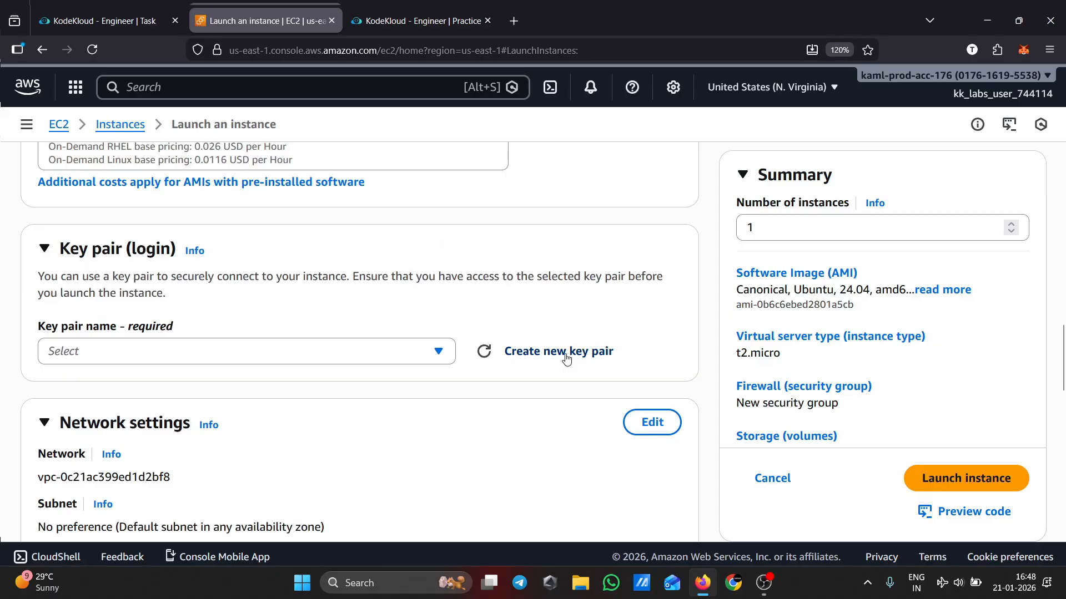
pyautogui.click(566, 358)
pyautogui.write('test')
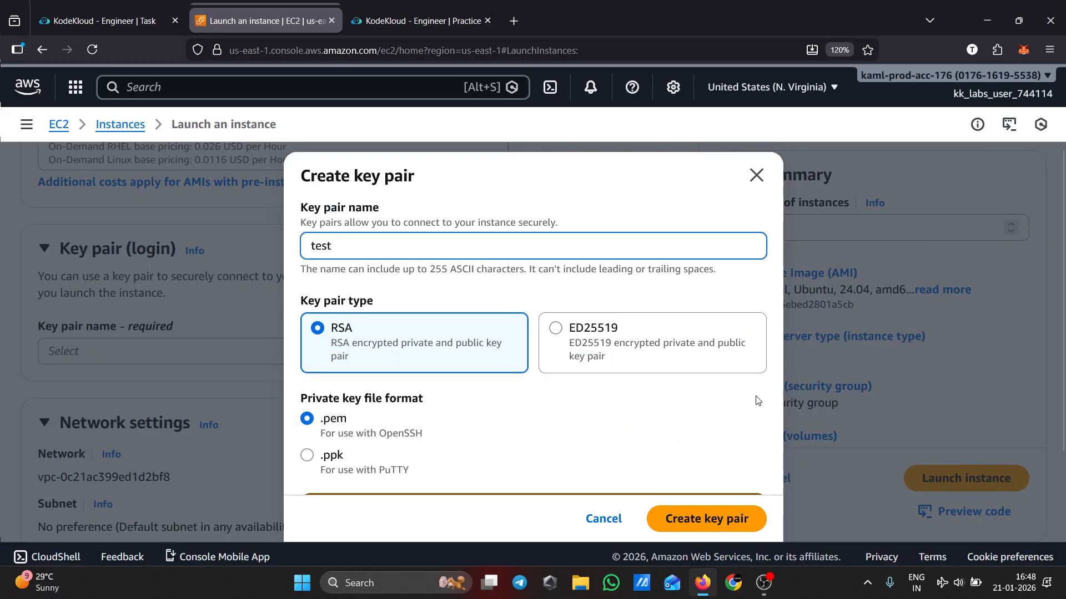
pyautogui.click(708, 522)
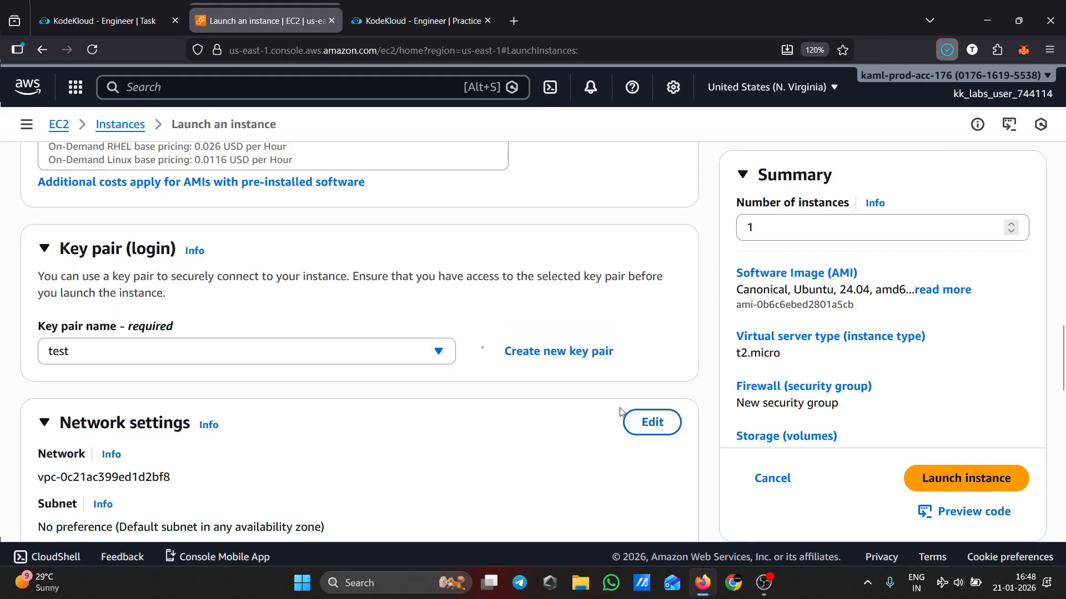
# Edit the network settings and select the VPC devops-pub-vpc
pyautogui.scroll(-3, 616, 411)
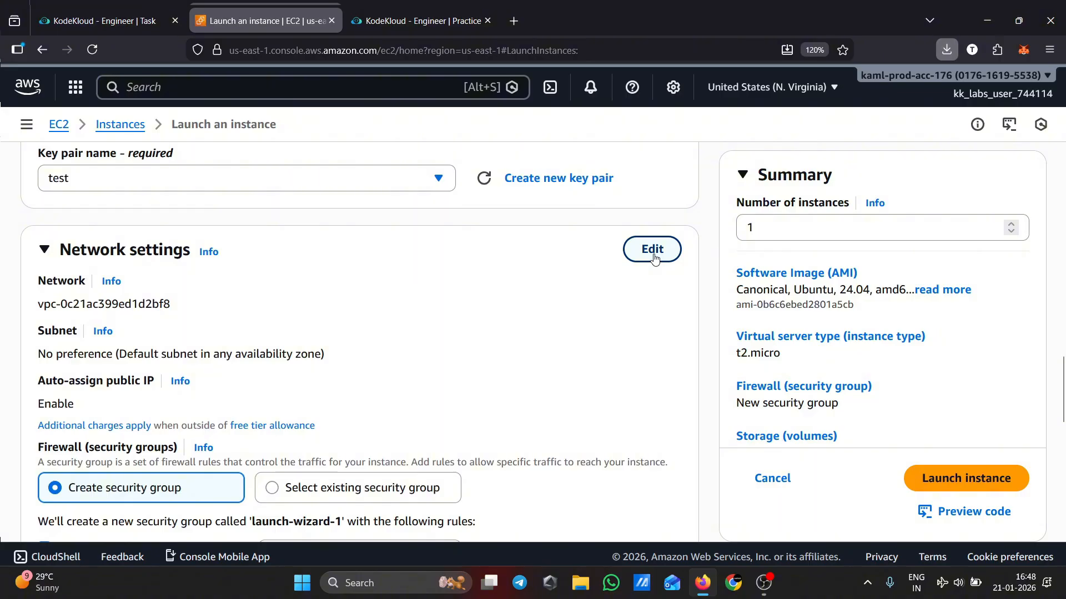
pyautogui.click(654, 251)
pyautogui.scroll(-2, 529, 350)
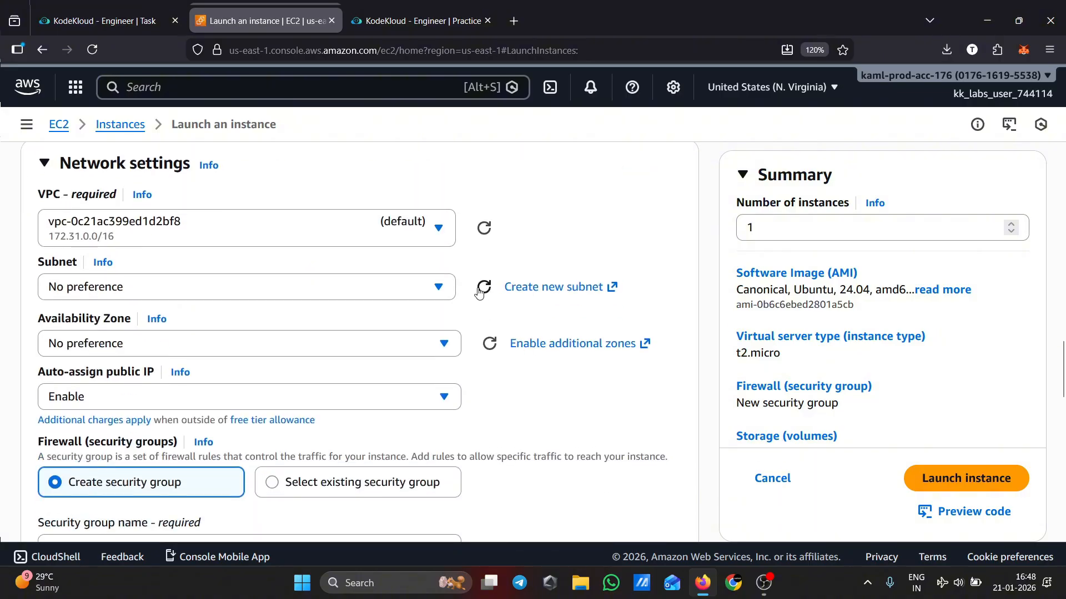
pyautogui.click(444, 233)
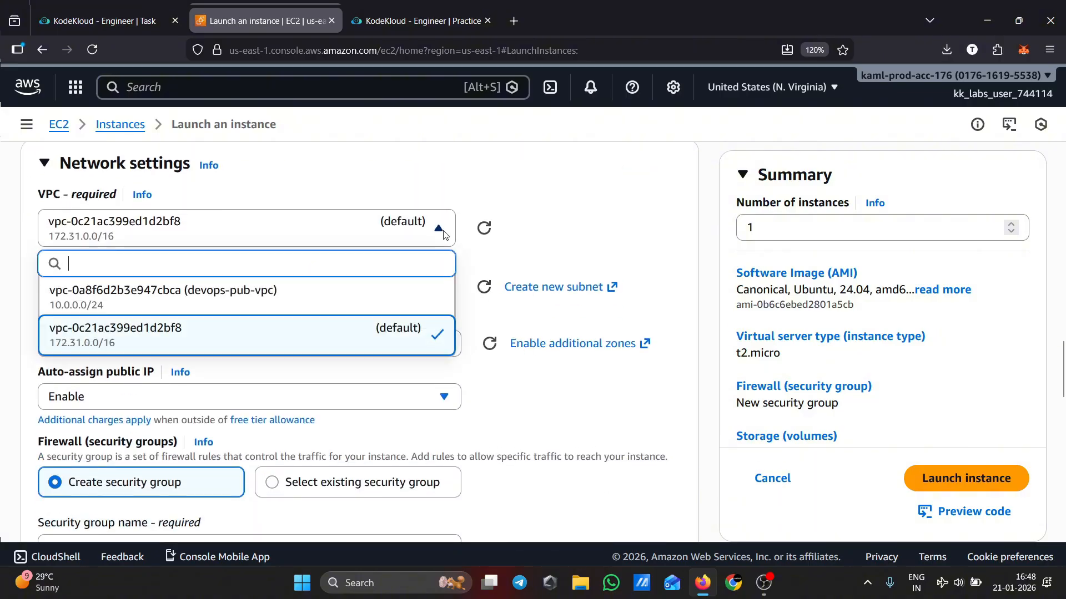
pyautogui.click(238, 309)
# Select the subnet devops-pub-subnet and enable auto-assign public IP
pyautogui.scroll(-2, 626, 386)
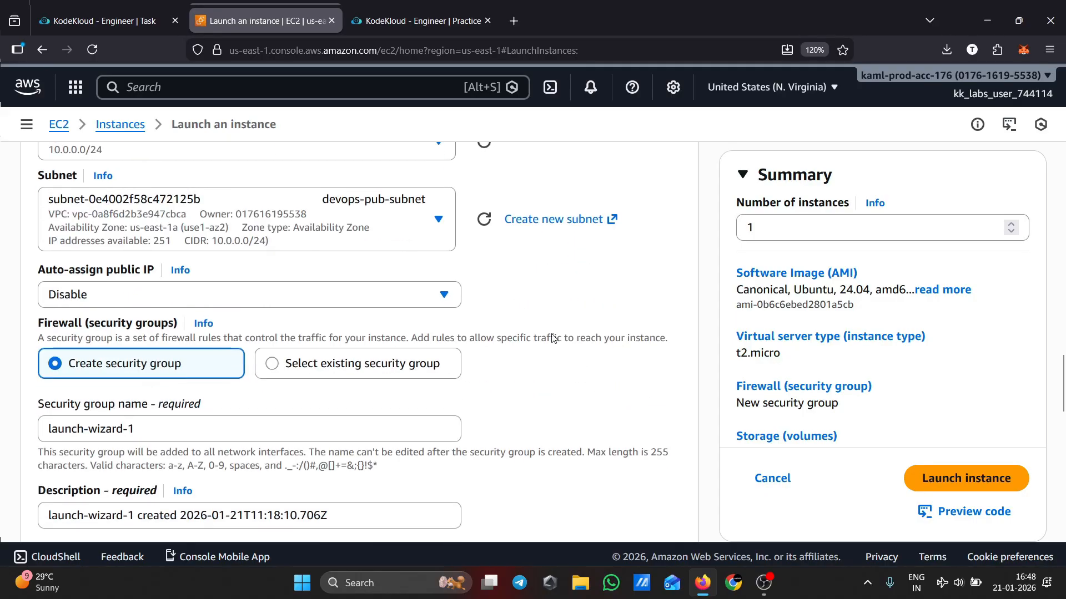
pyautogui.click(438, 223)
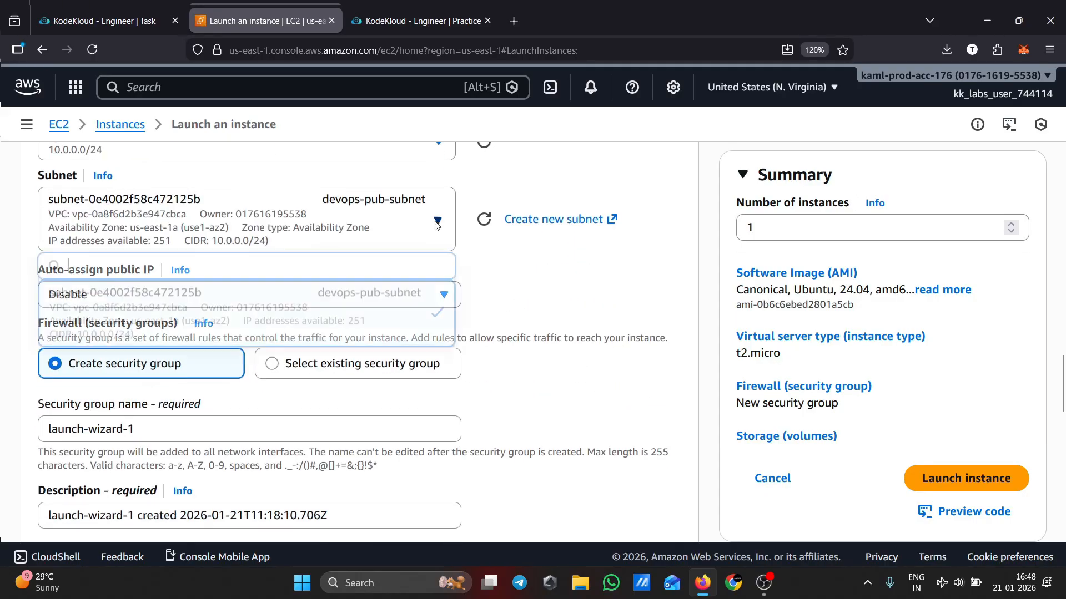
pyautogui.click(349, 339)
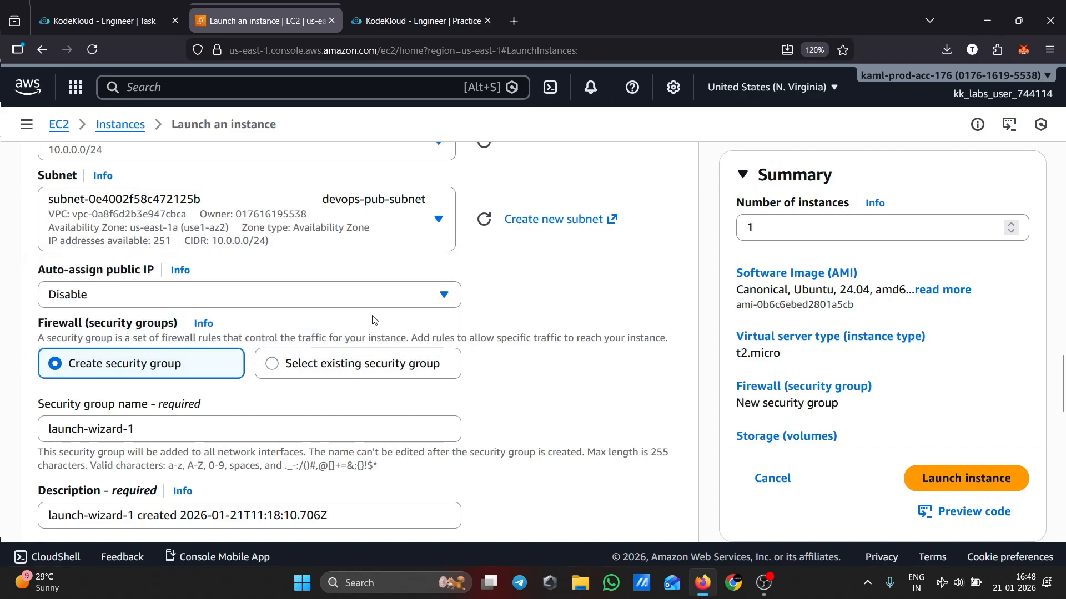
pyautogui.click(399, 303)
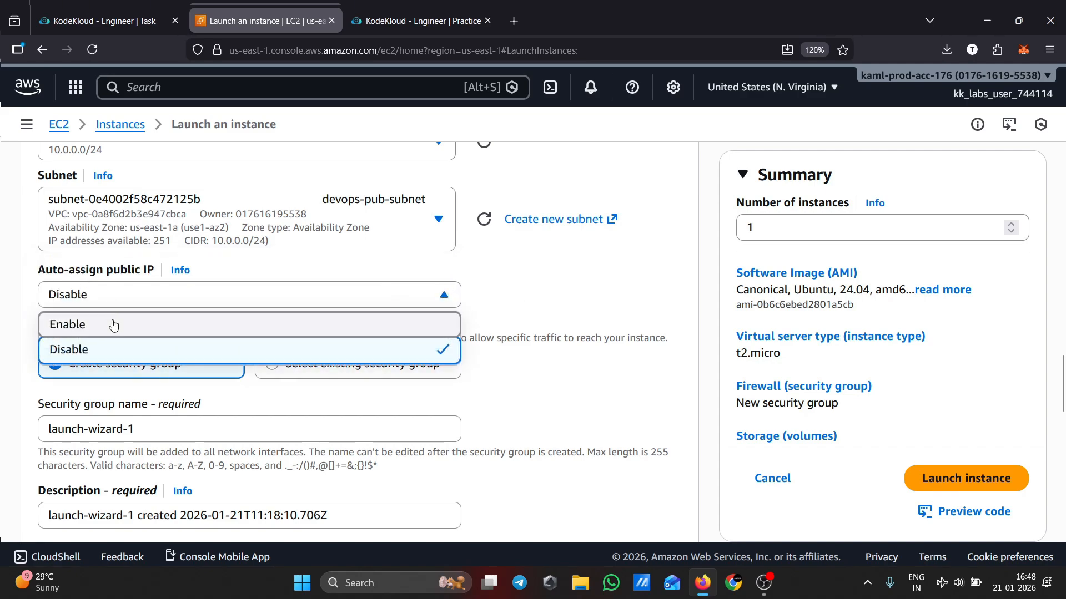
pyautogui.click(231, 325)
# Rename the new security group as test-sg
pyautogui.scroll(-3, 658, 375)
pyautogui.scroll(-4, 657, 375)
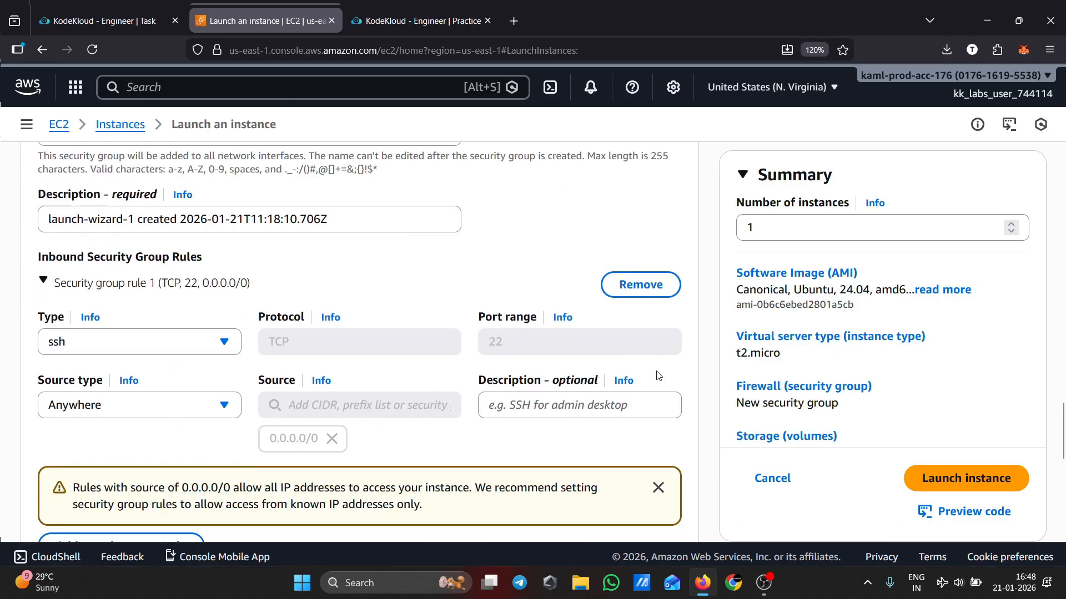
pyautogui.scroll(4, 657, 374)
pyautogui.scroll(-1, 259, 353)
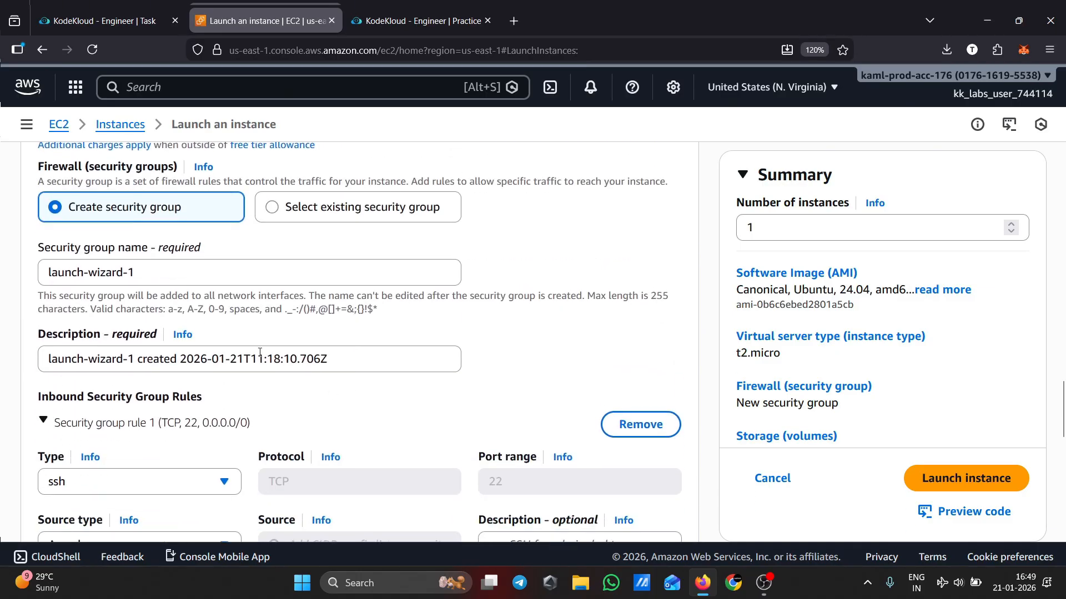
pyautogui.tripleClick(127, 273)
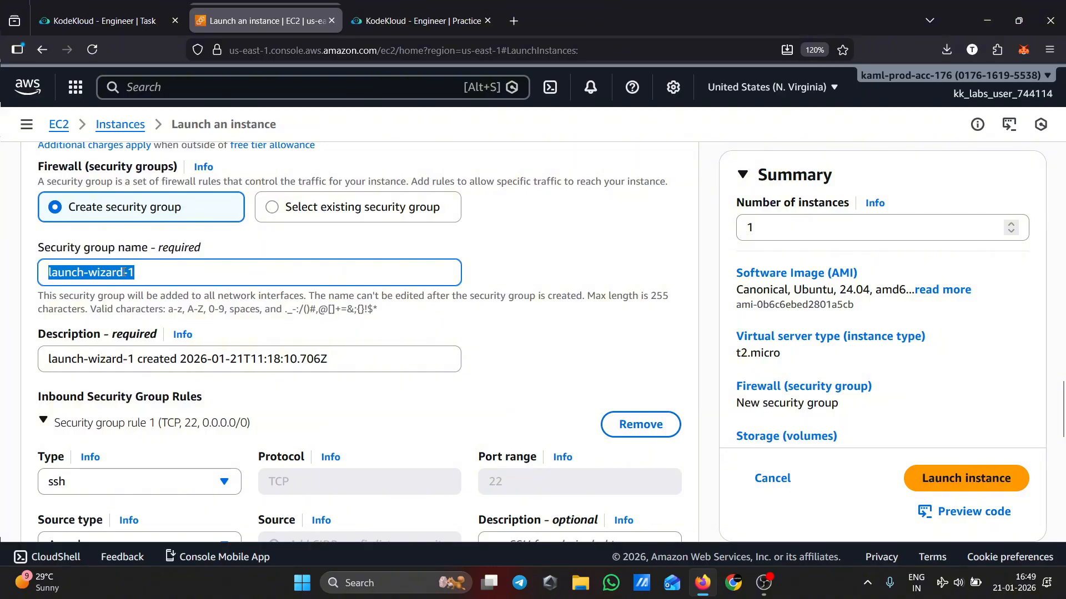
pyautogui.scroll(4, 237, 333)
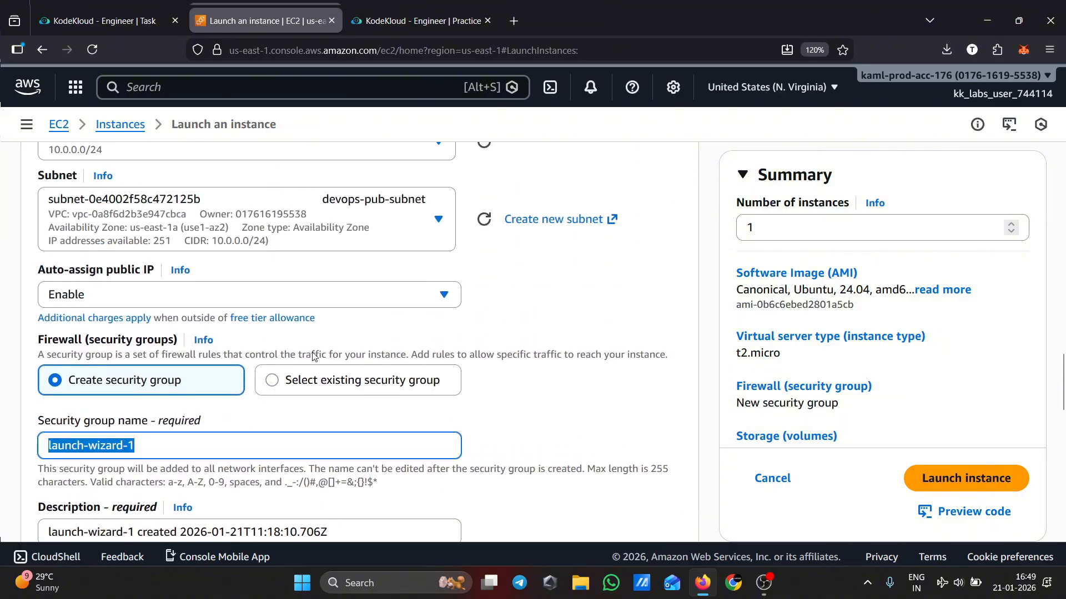
pyautogui.scroll(-3, 501, 388)
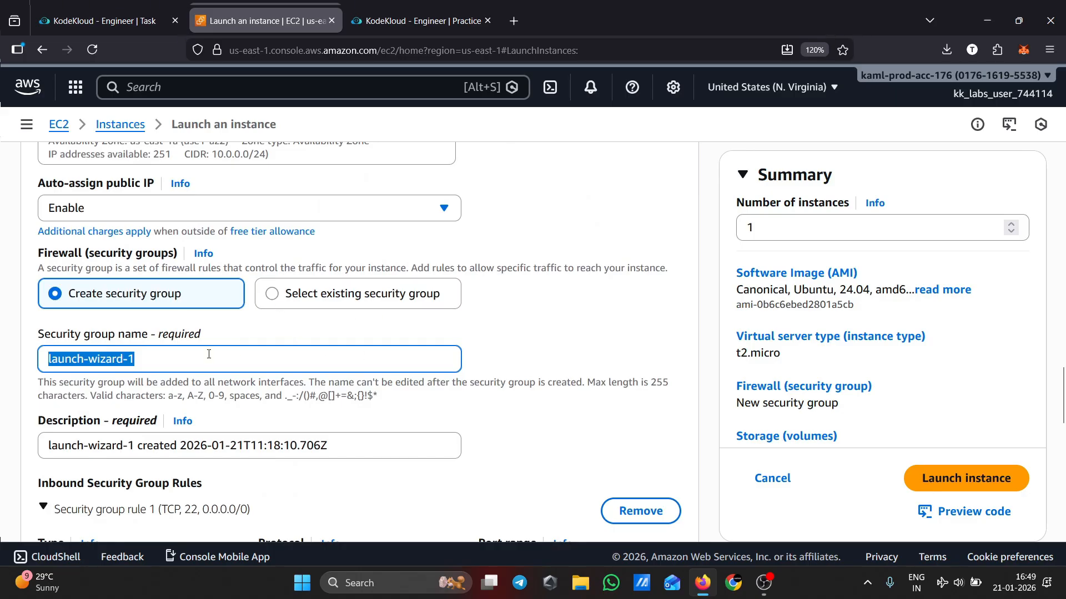
pyautogui.write('test-sg')
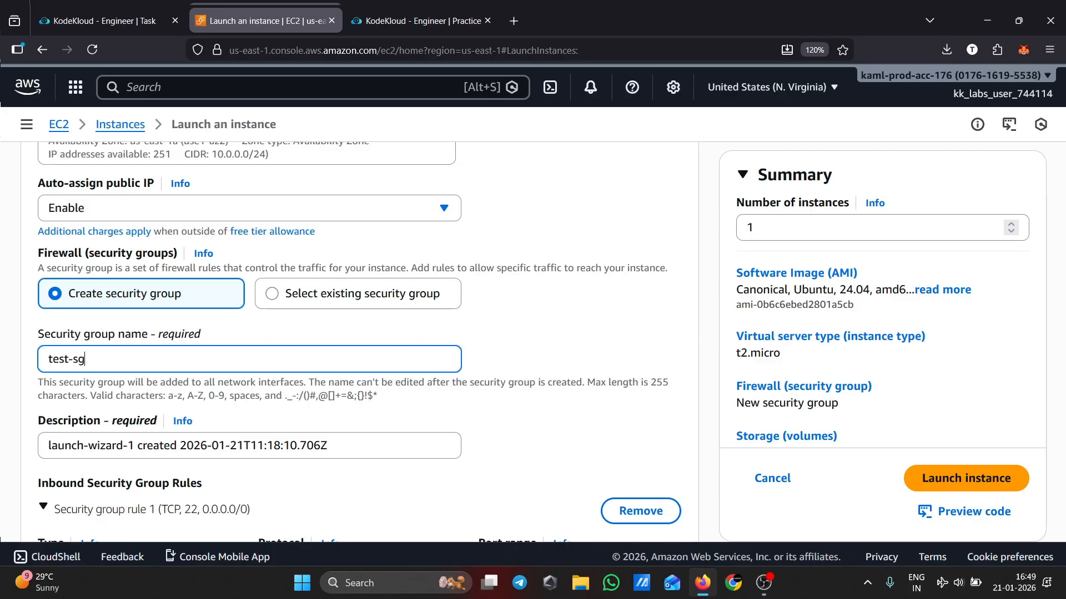
# Replace the security group description with the pasted text
pyautogui.tripleClick(61, 359)
pyautogui.hotkey('ctrl', 'c')
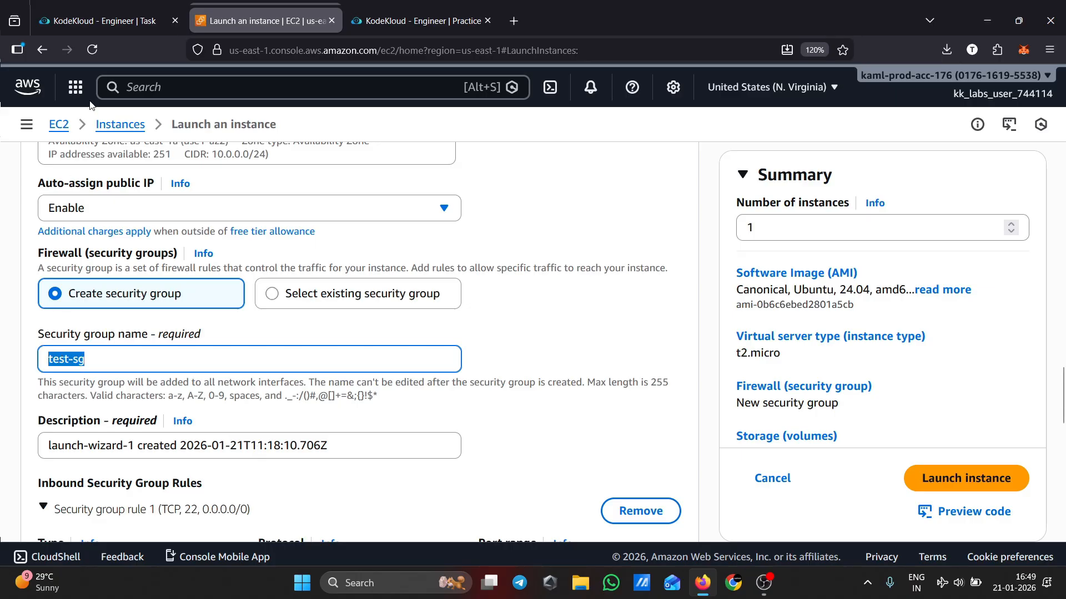
pyautogui.scroll(-3, 331, 392)
pyautogui.tripleClick(246, 272)
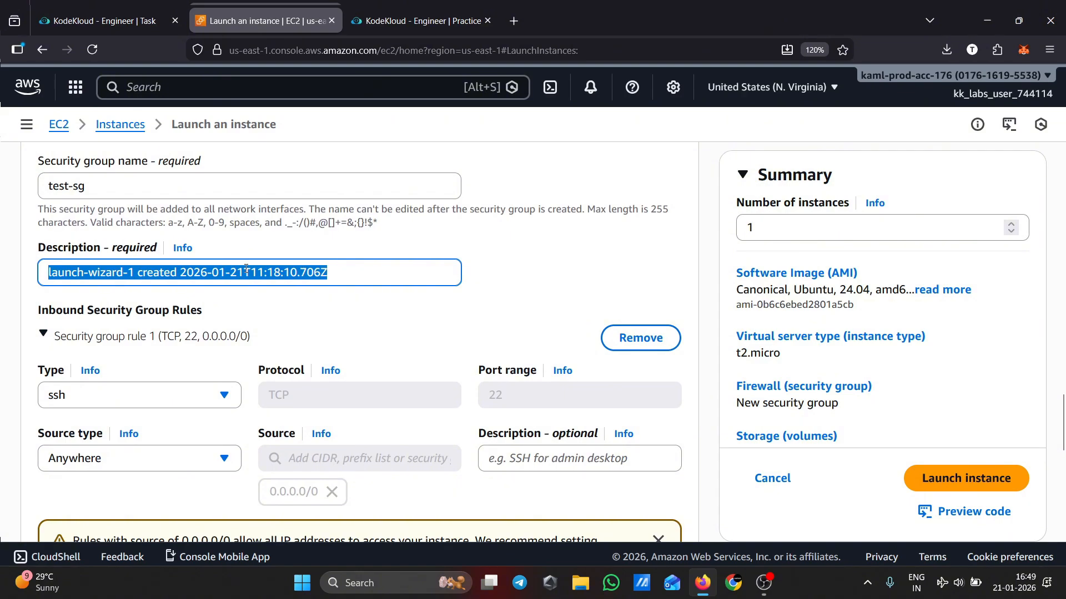
pyautogui.press('BackSpace')
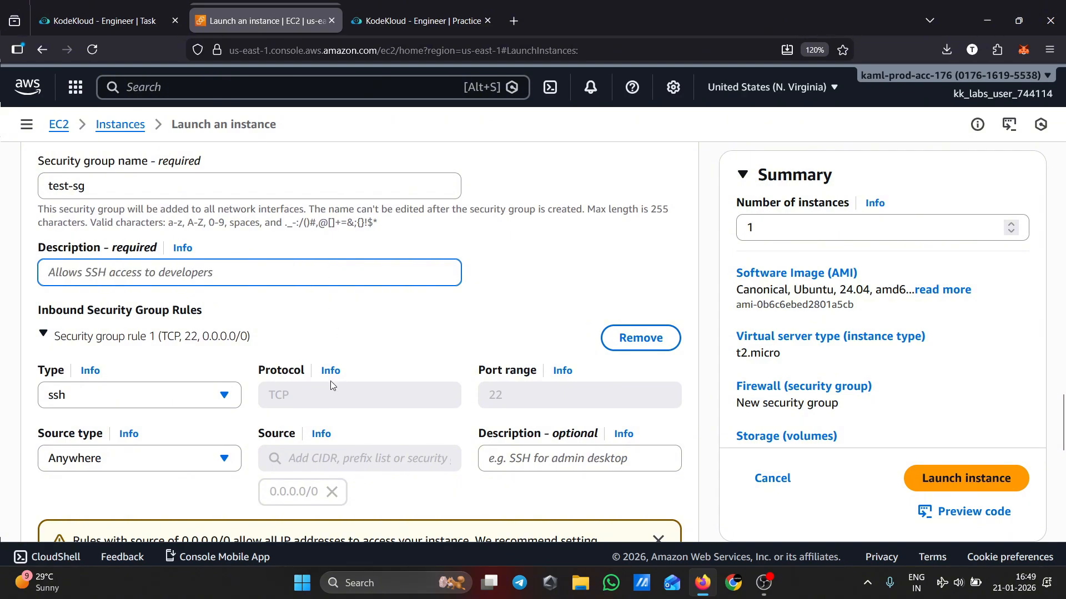
pyautogui.hotkey('ctrl', 'v')
# Keep the SSH port 22 rule from anywhere, dismiss the open-access warning and launch the instance
pyautogui.scroll(-3, 333, 381)
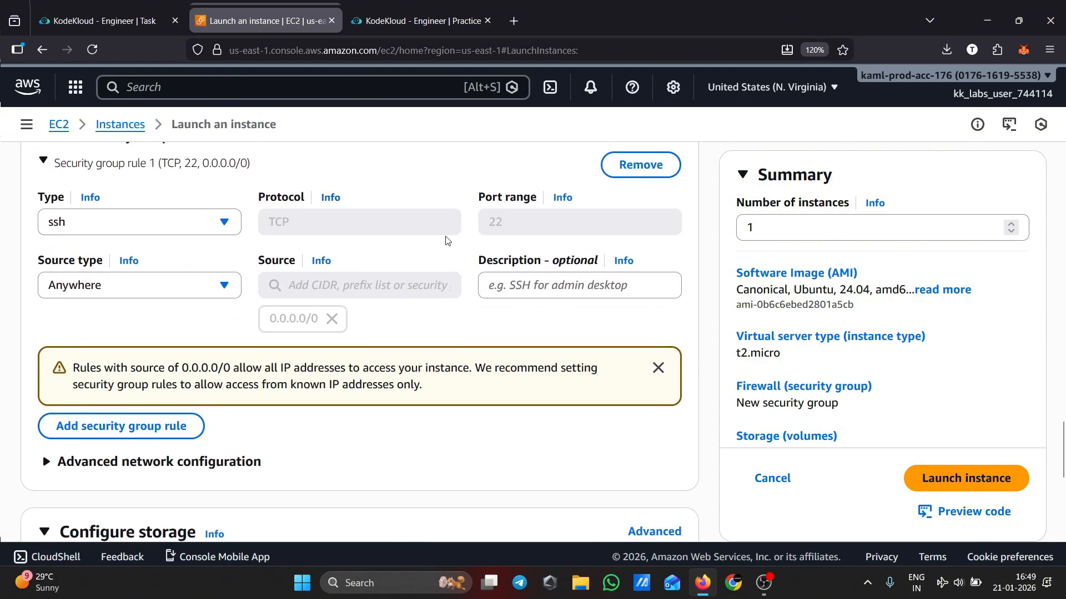
pyautogui.scroll(-3, 613, 304)
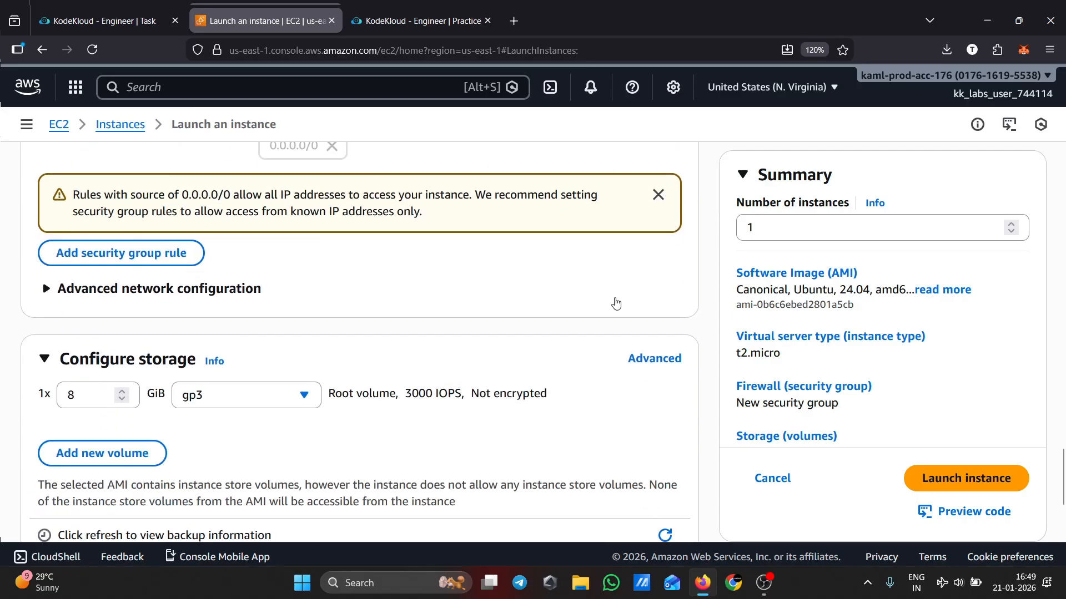
pyautogui.click(658, 195)
pyautogui.scroll(15, 653, 351)
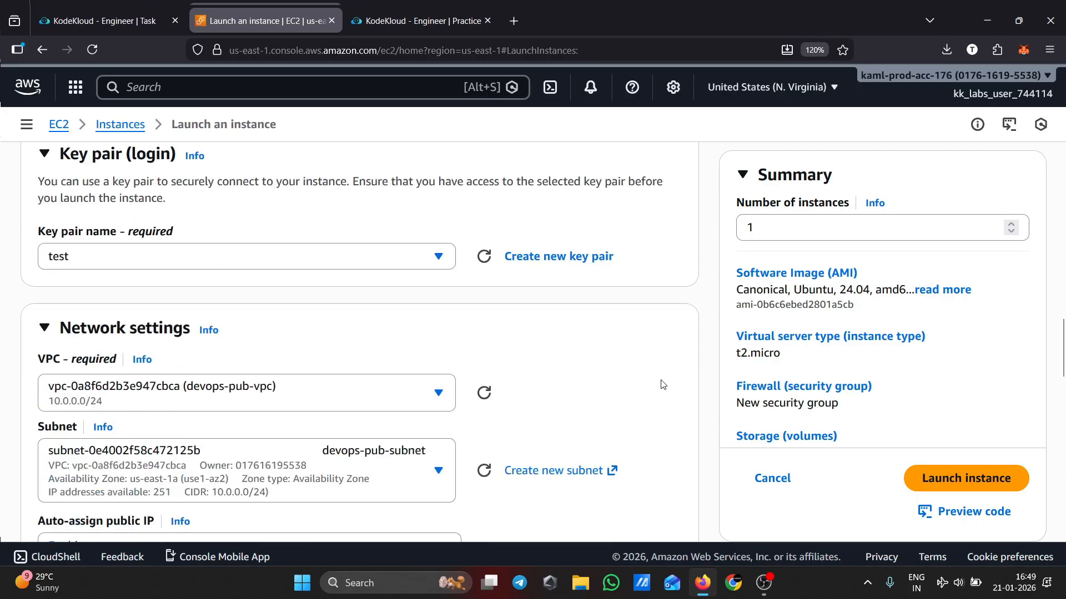
pyautogui.click(1005, 489)
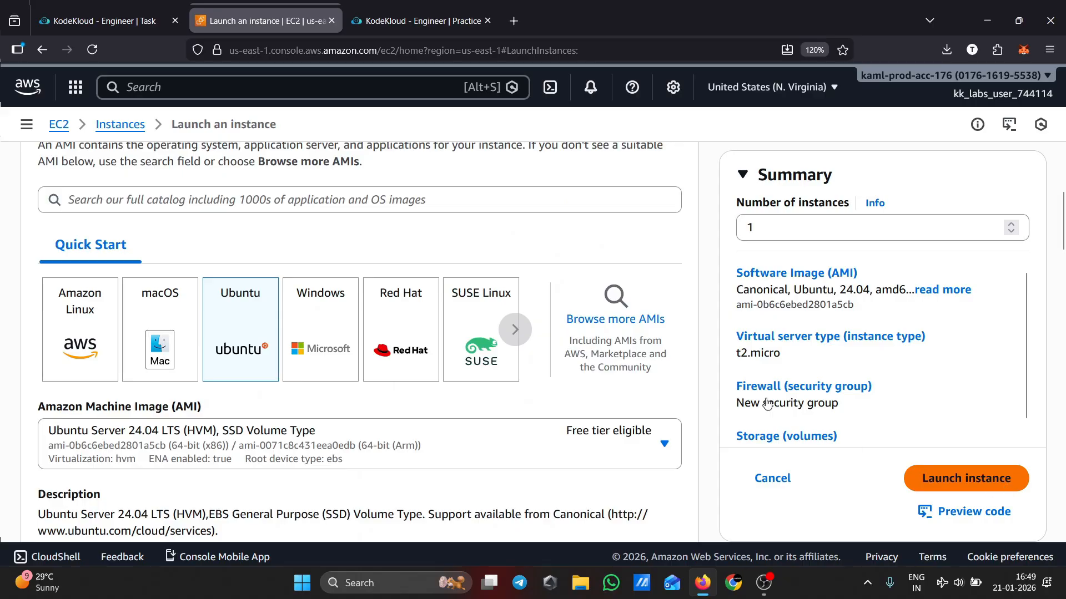
# Compare with the task description, then open the instances list and refresh devops-pub-ec2's state
pyautogui.click(127, 22)
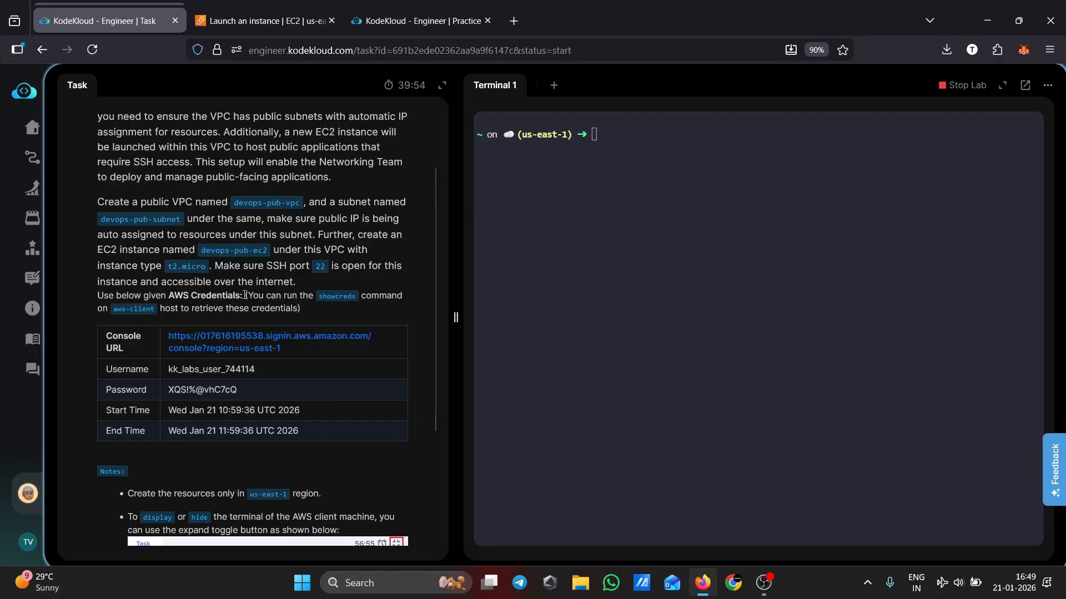
pyautogui.click(269, 22)
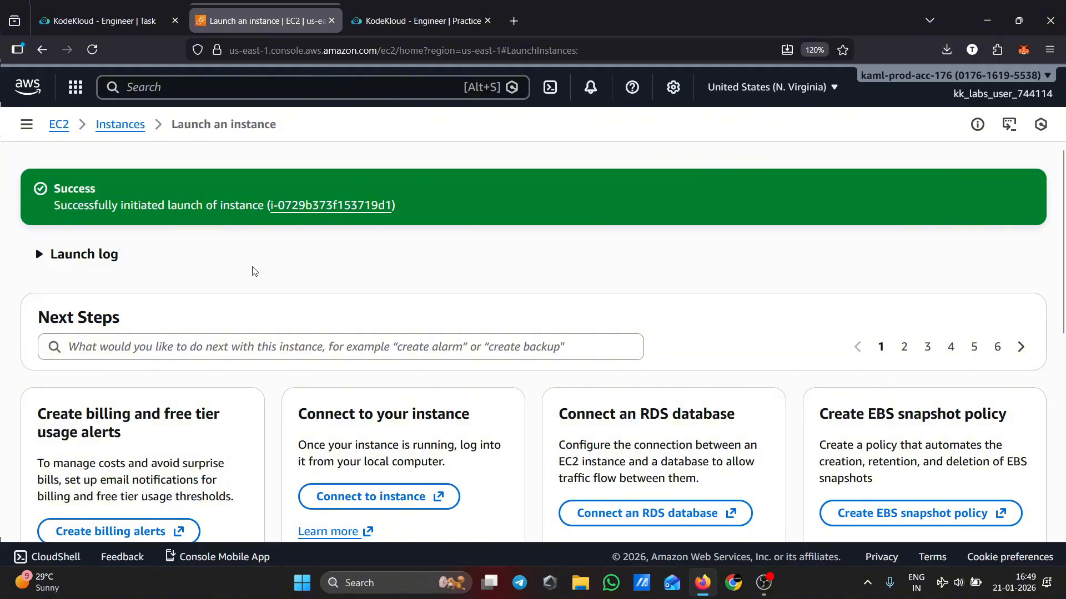
pyautogui.click(119, 124)
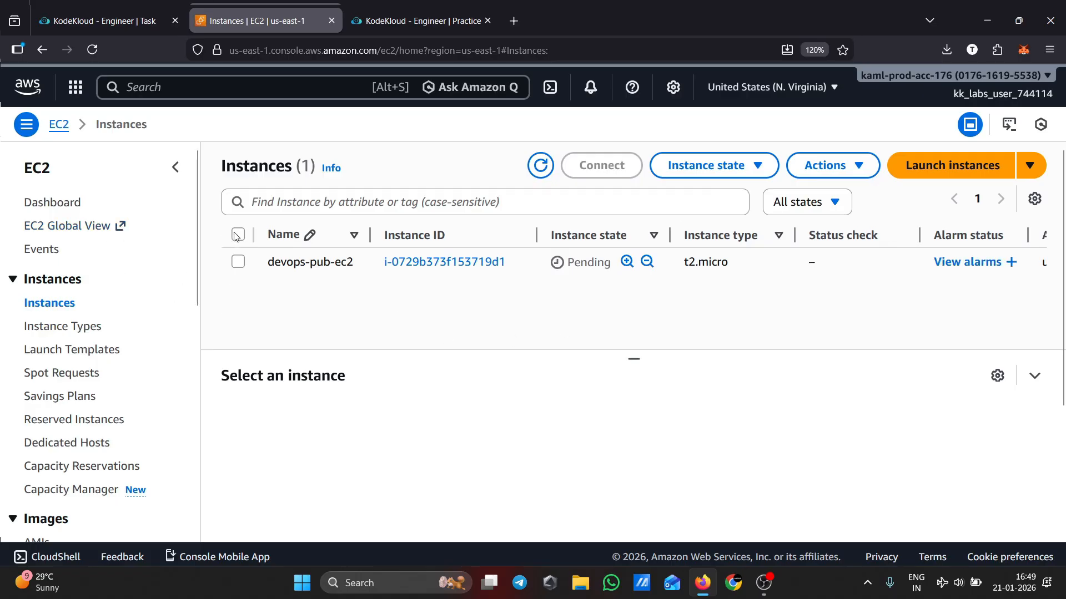
pyautogui.click(237, 236)
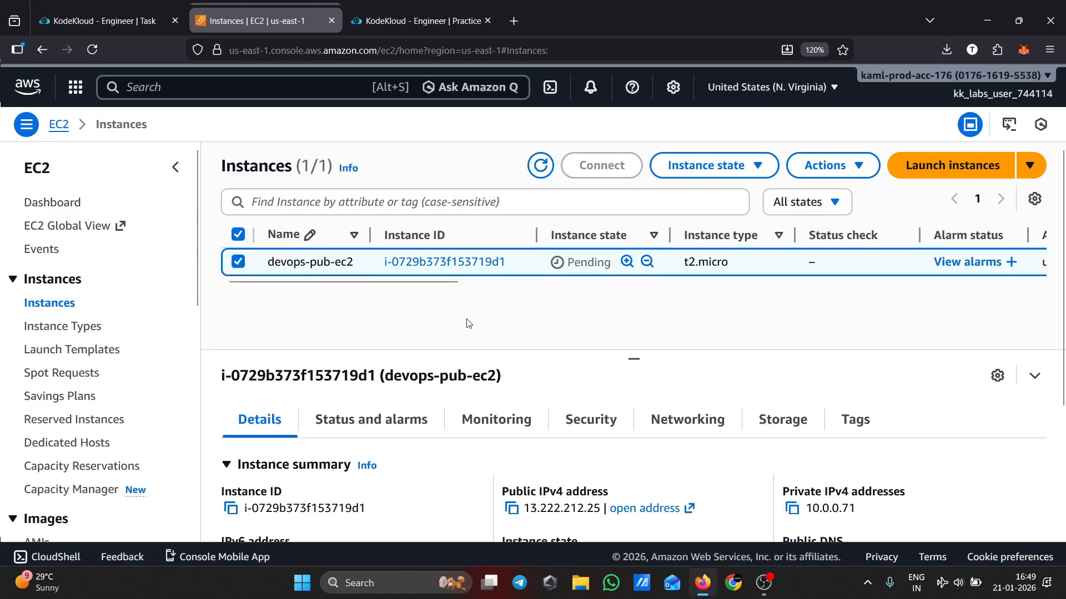
pyautogui.moveTo(440, 284); pyautogui.dragTo(641, 308)
pyautogui.moveTo(567, 284); pyautogui.dragTo(378, 311)
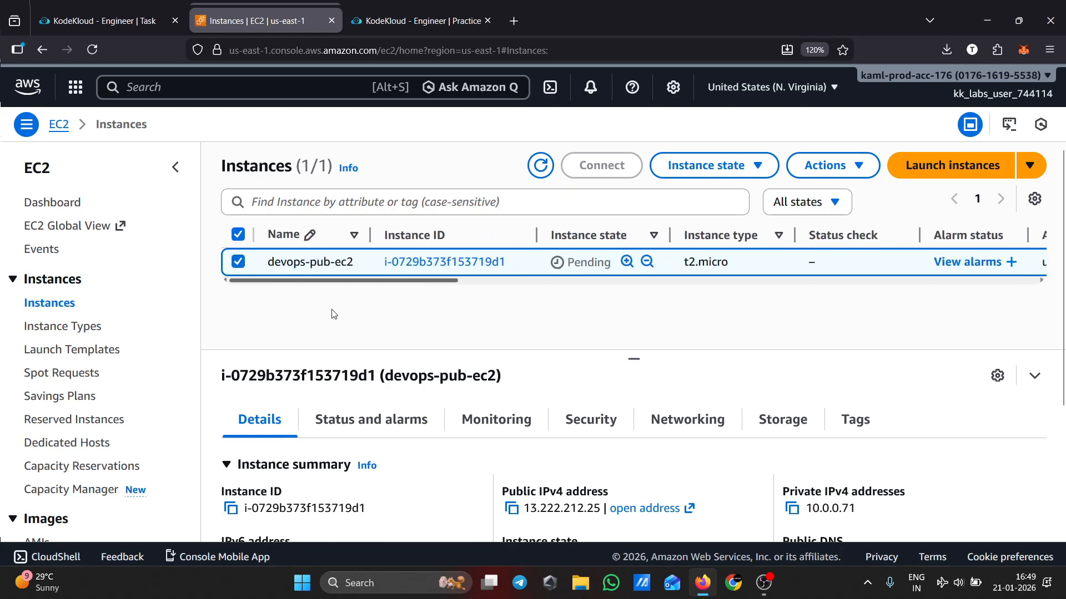
pyautogui.click(540, 164)
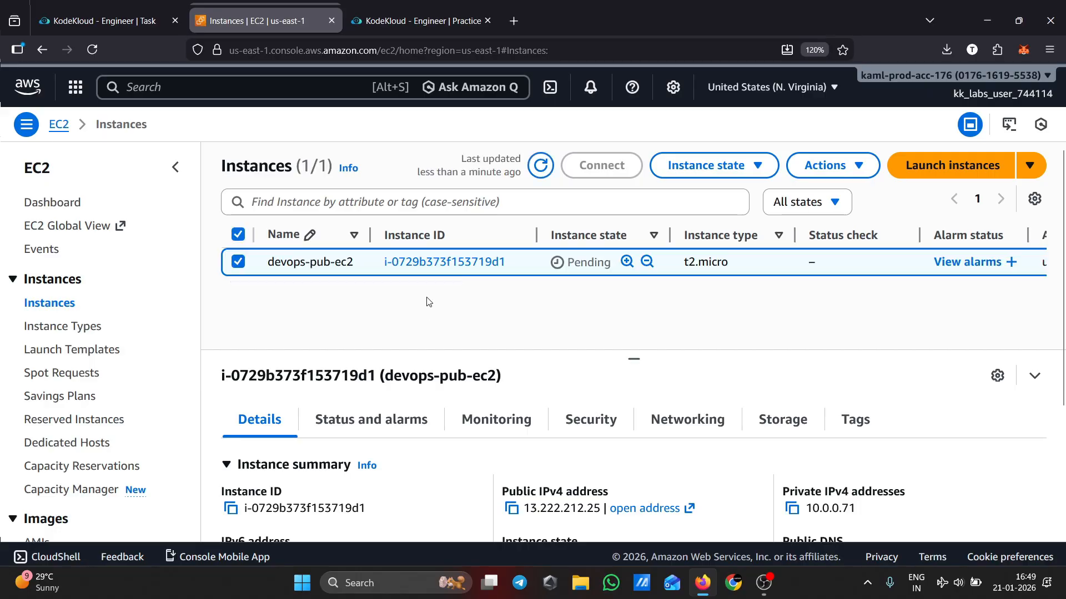
pyautogui.moveTo(443, 281); pyautogui.dragTo(304, 312)
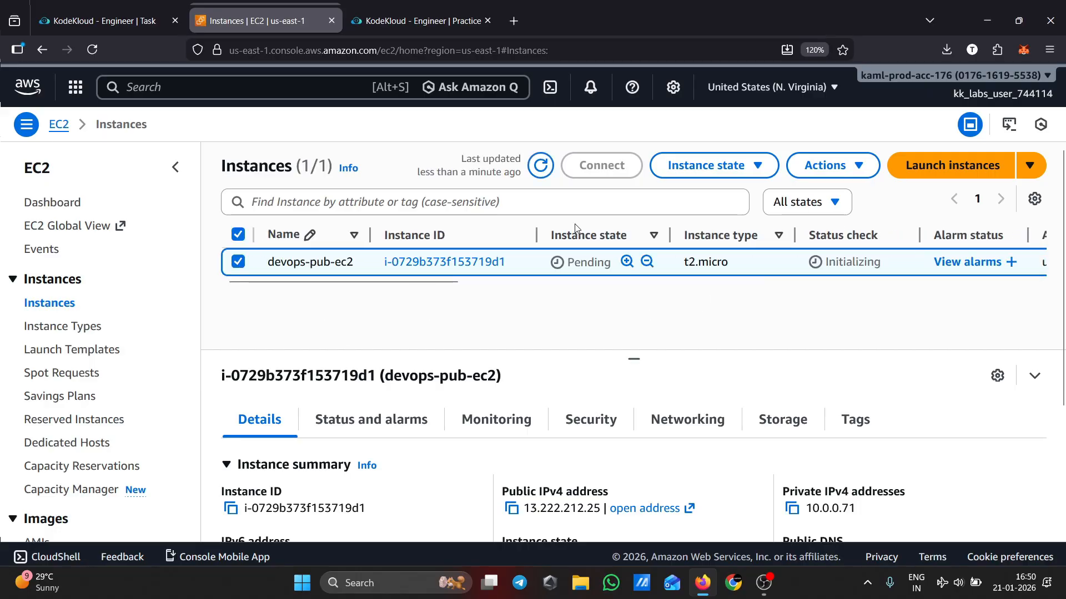
# Refresh the instance list and open an EC2 Instance Connect session to devops-pub-ec2
pyautogui.click(543, 173)
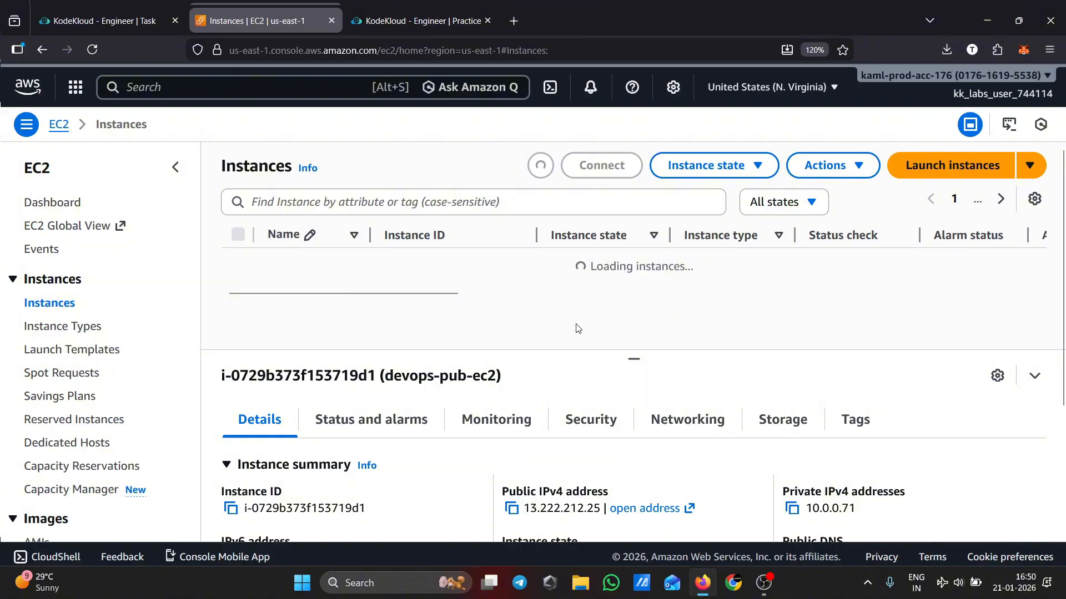
pyautogui.scroll(-2, 616, 431)
pyautogui.scroll(3, 616, 431)
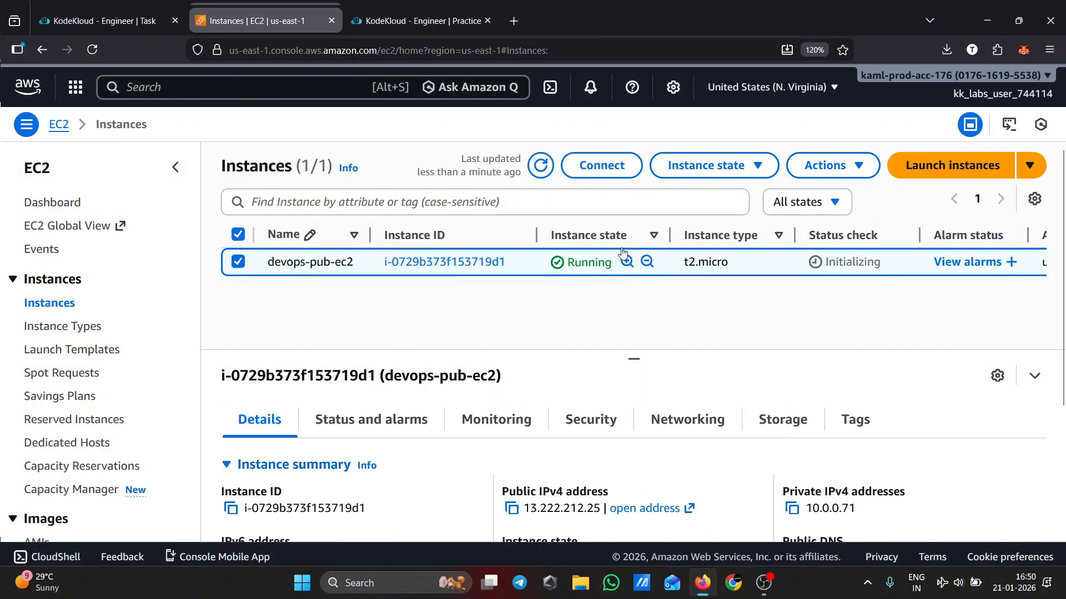
pyautogui.click(603, 172)
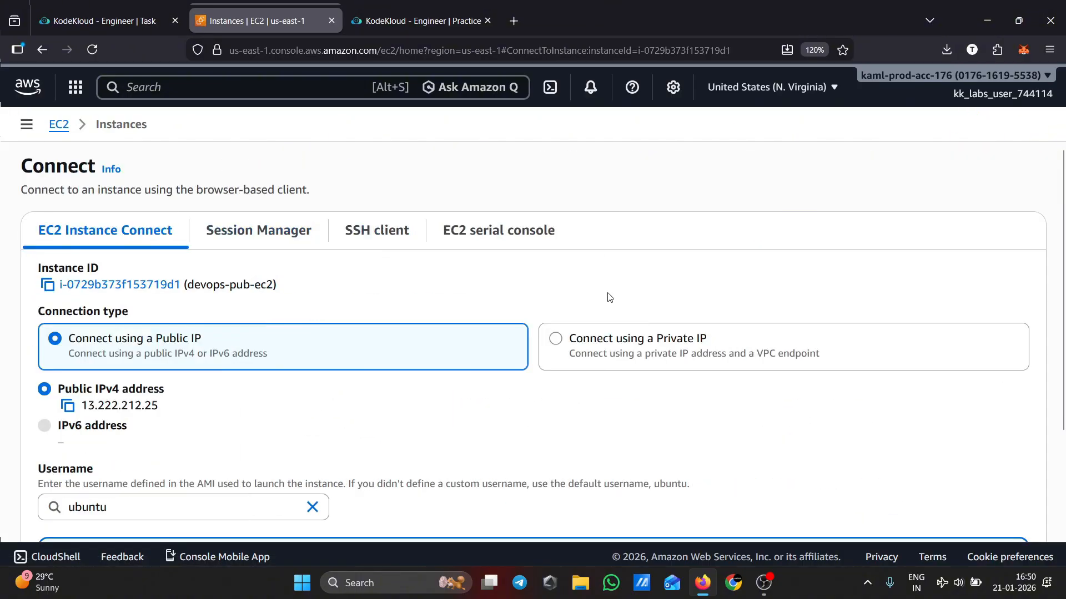
pyautogui.scroll(-3, 769, 423)
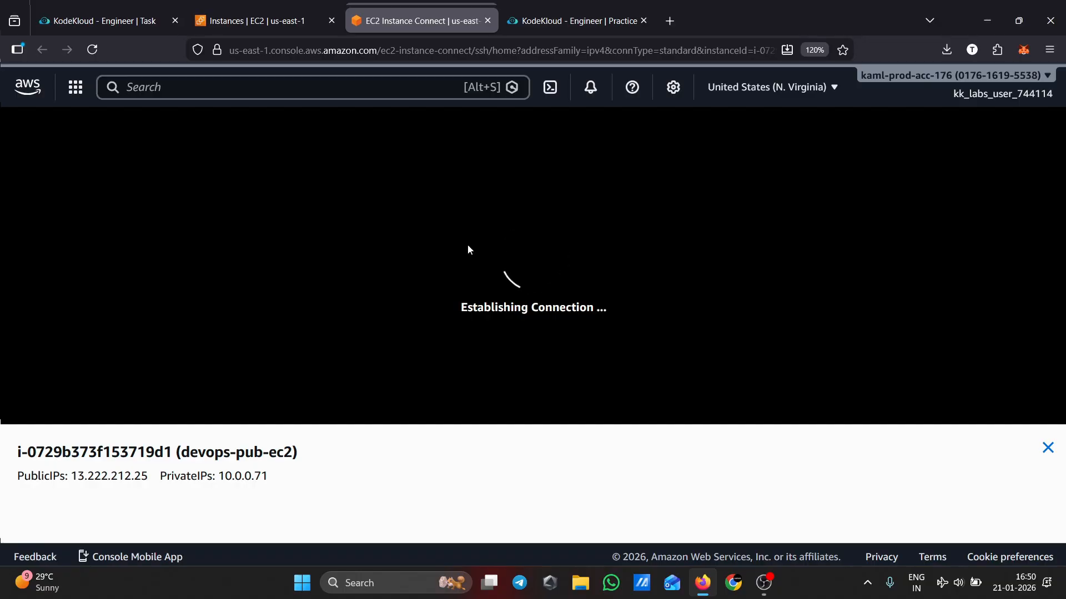
# Clear the instance terminal and ping google.com with 5 packets to test internet access
pyautogui.write('clear')
pyautogui.press('Return')
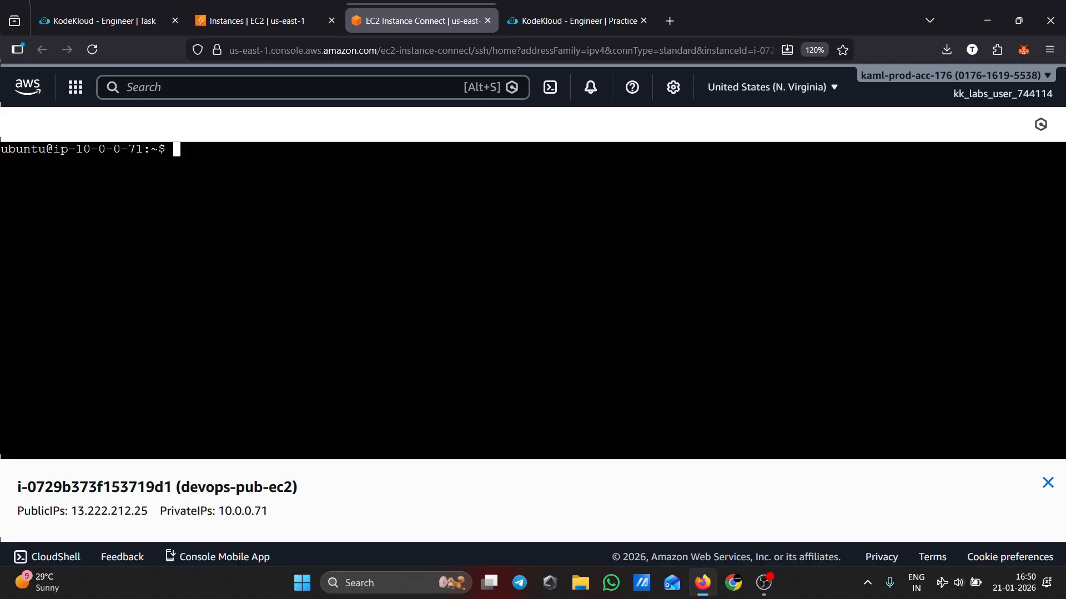
pyautogui.write('ping googo')
pyautogui.press('BackSpace')
pyautogui.write('le.')
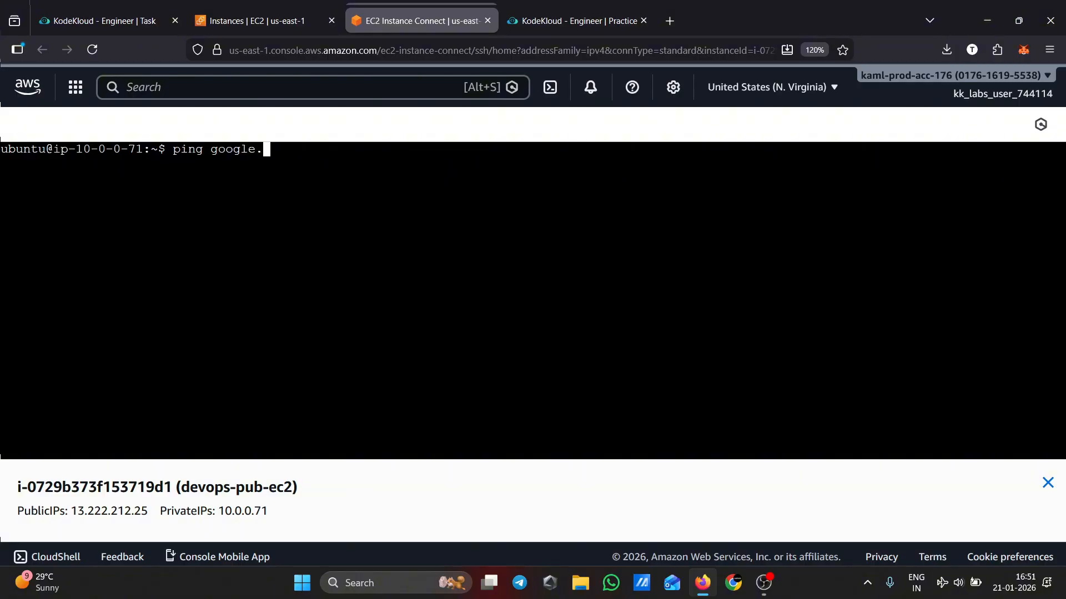
pyautogui.write('com -c 5')
pyautogui.press('Return')
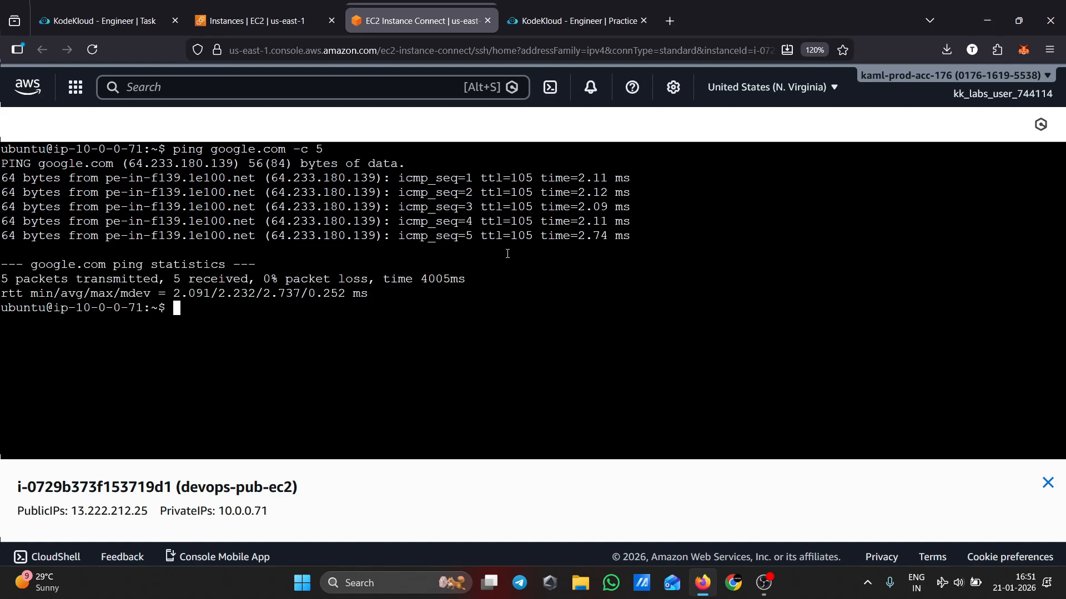
pyautogui.moveTo(627, 239); pyautogui.dragTo(3, 163)
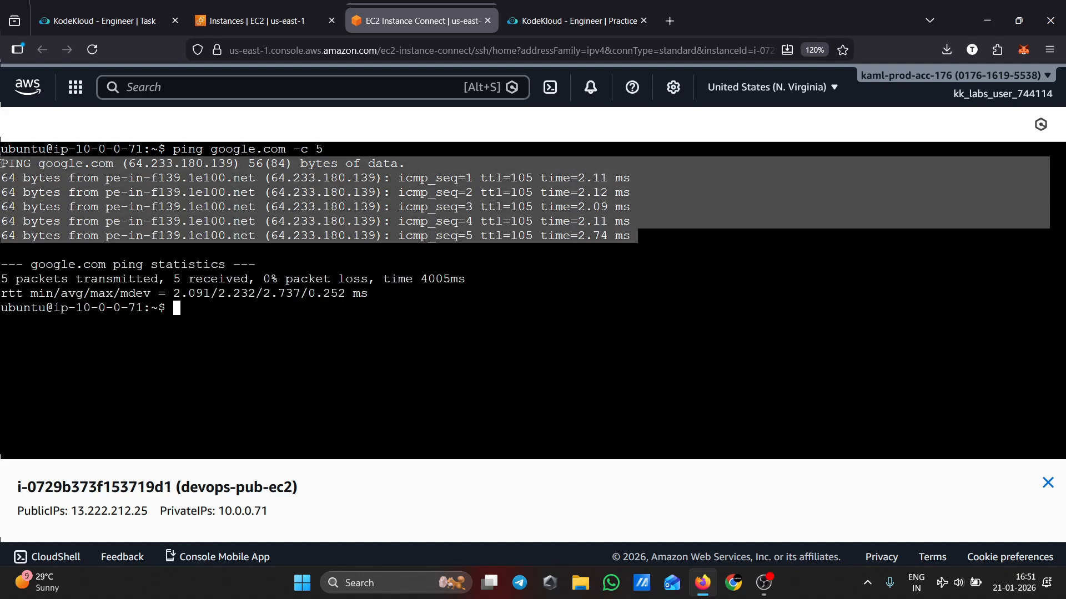
pyautogui.click(222, 330)
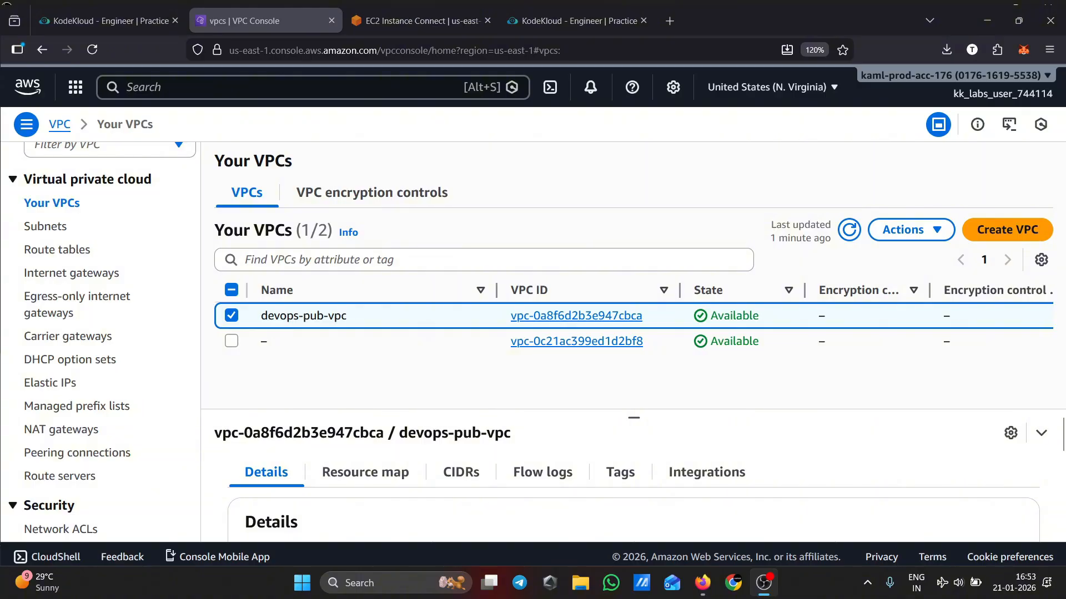
# Edit devops-pub-subnet's settings to enable auto-assign public IPv4 address and save
pyautogui.click(986, 10)
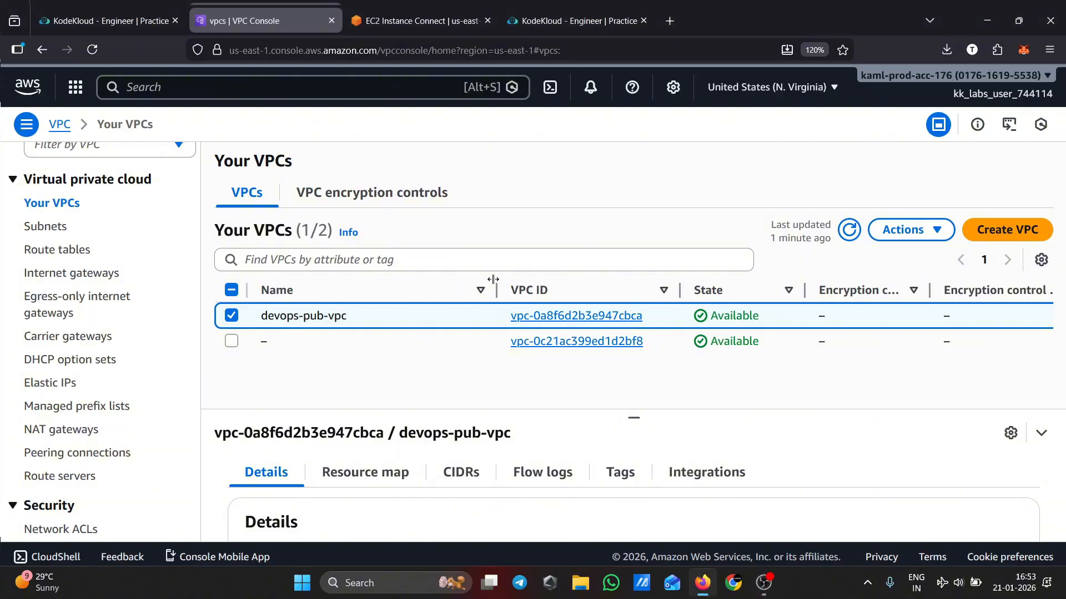
pyautogui.scroll(3, 122, 267)
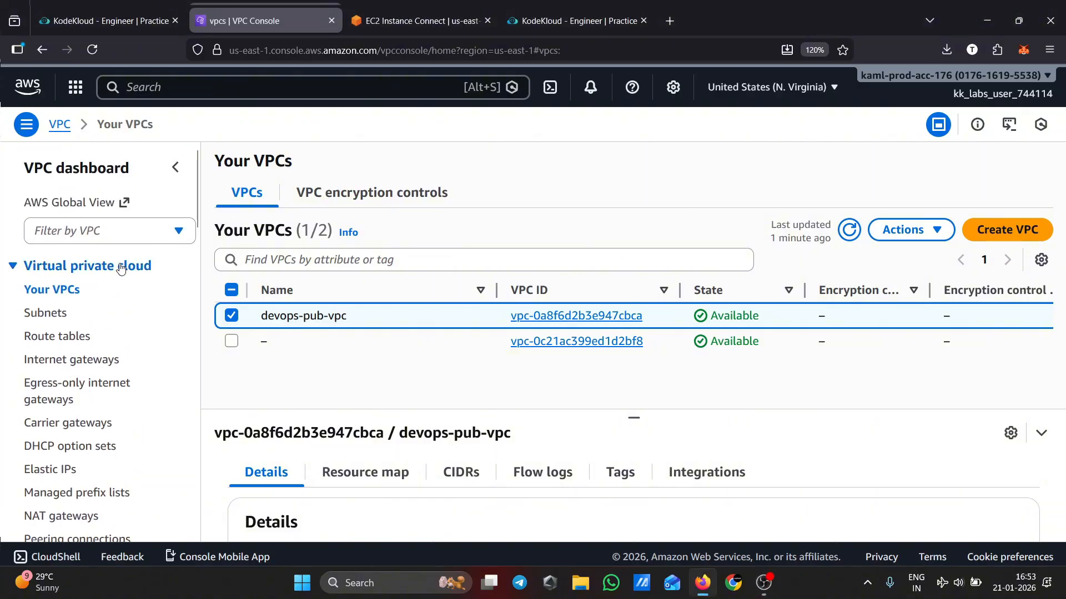
pyautogui.scroll(-2, 114, 314)
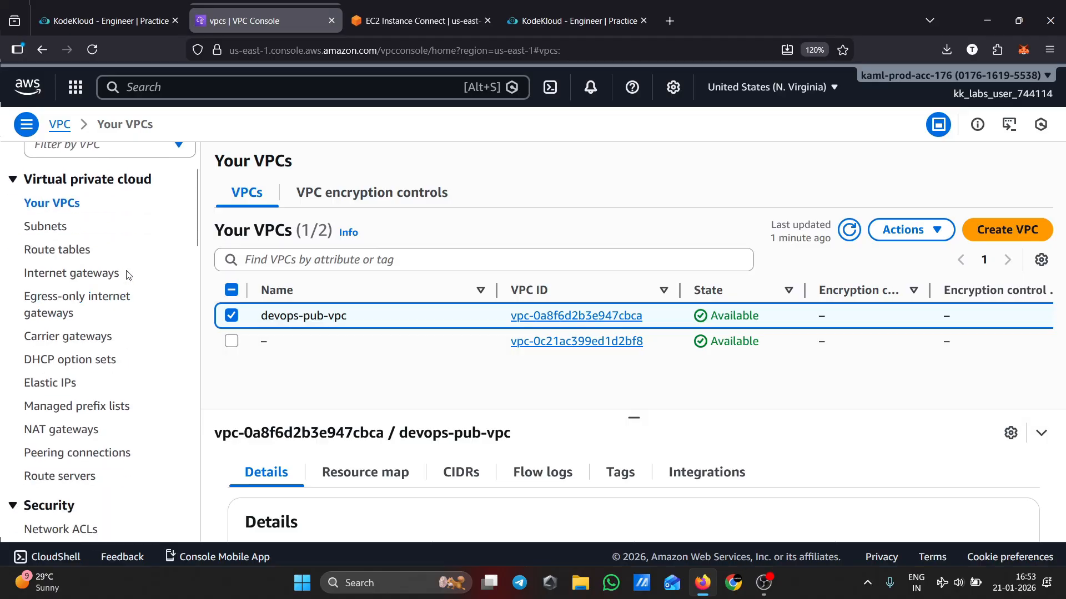
pyautogui.click(54, 227)
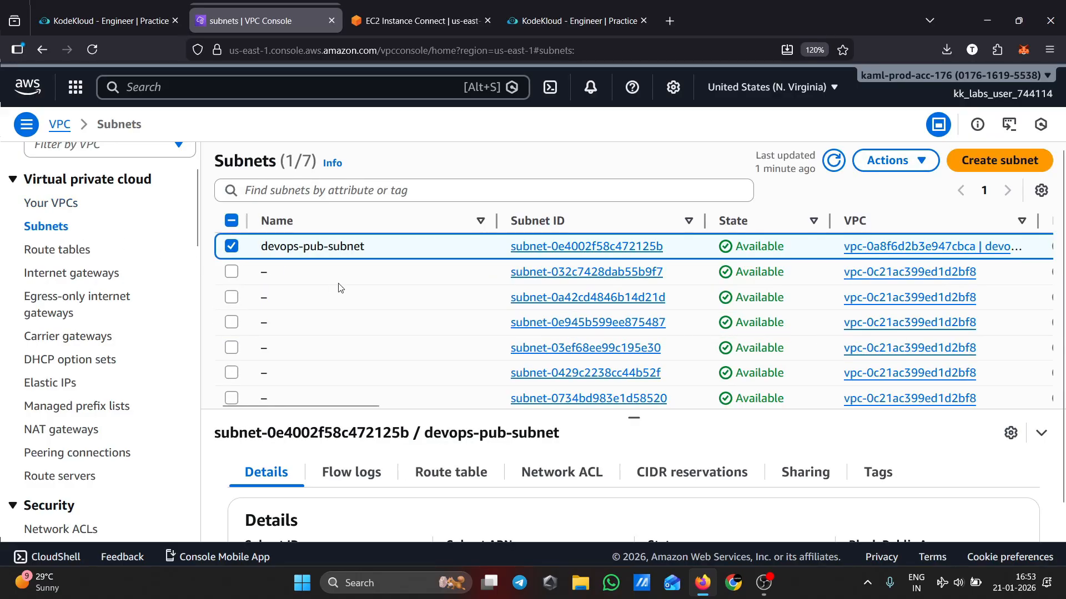
pyautogui.click(907, 171)
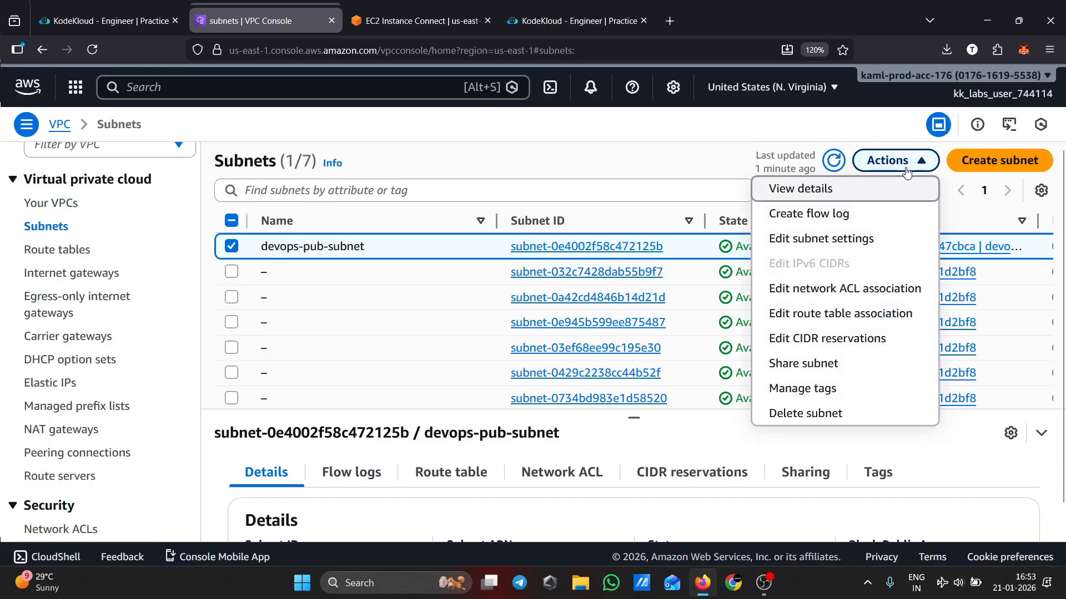
pyautogui.click(694, 175)
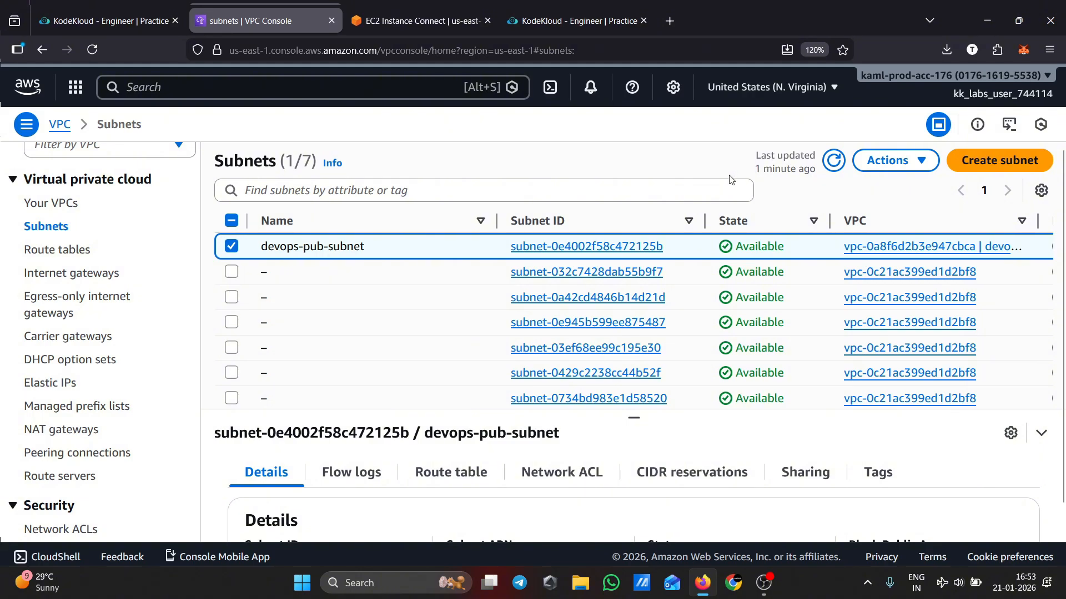
pyautogui.click(890, 174)
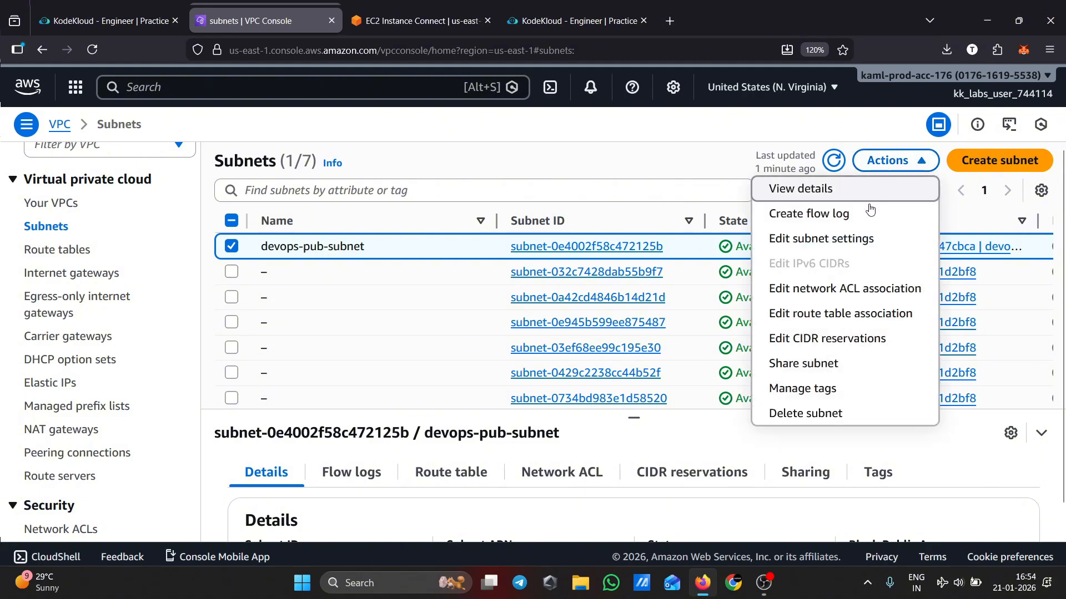
pyautogui.click(832, 241)
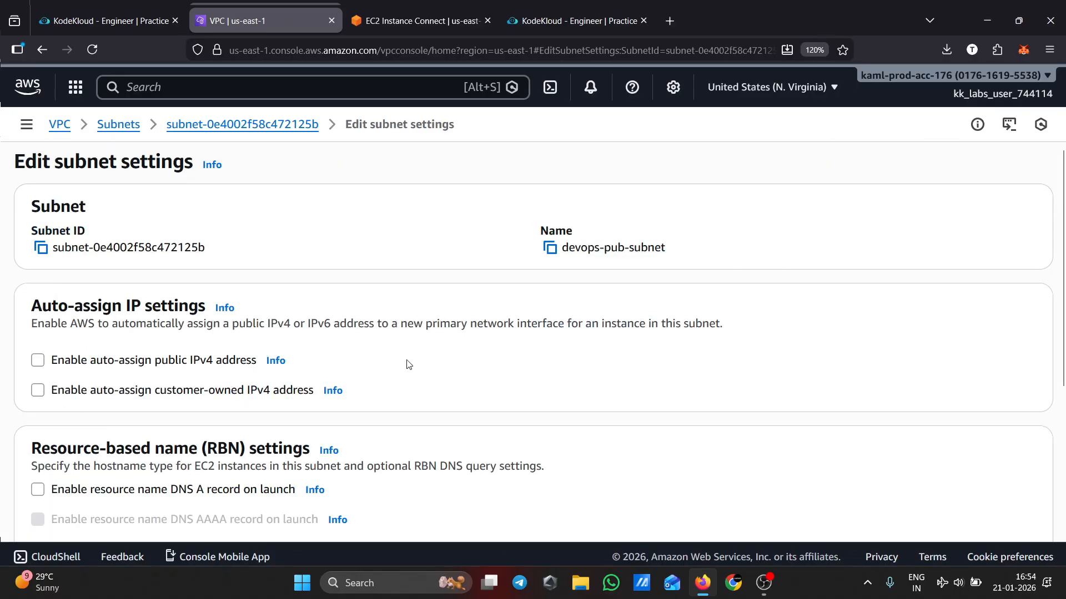
pyautogui.scroll(-2, 409, 364)
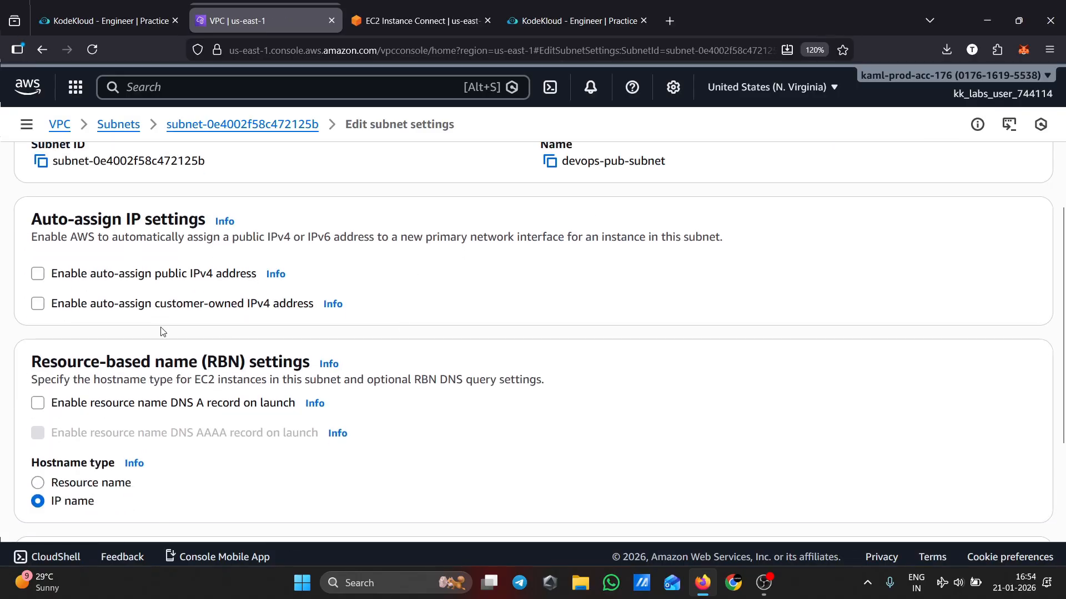
pyautogui.click(38, 275)
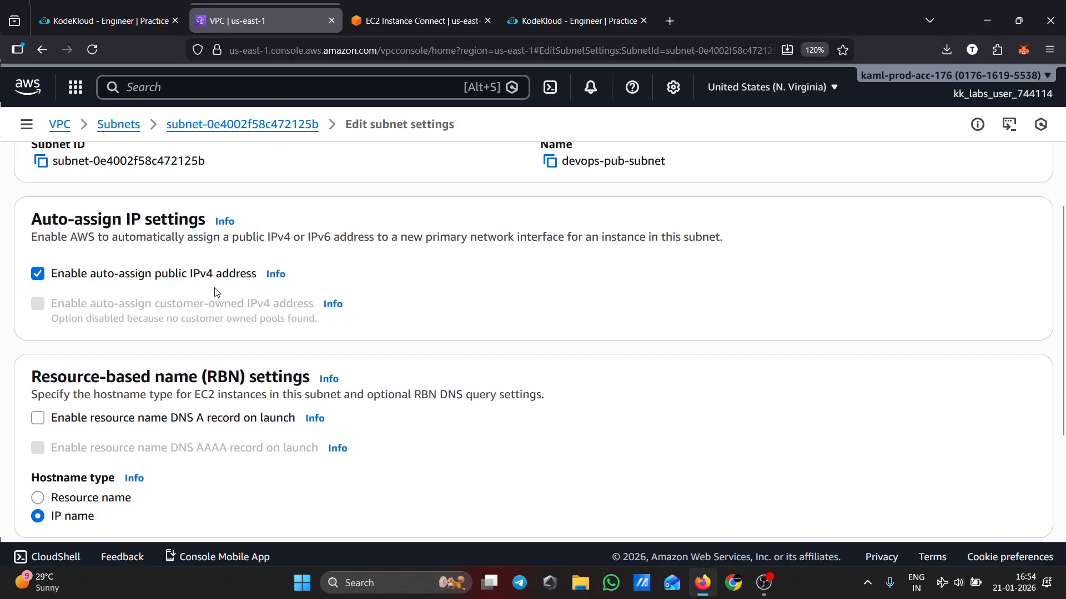
pyautogui.scroll(-3, 553, 341)
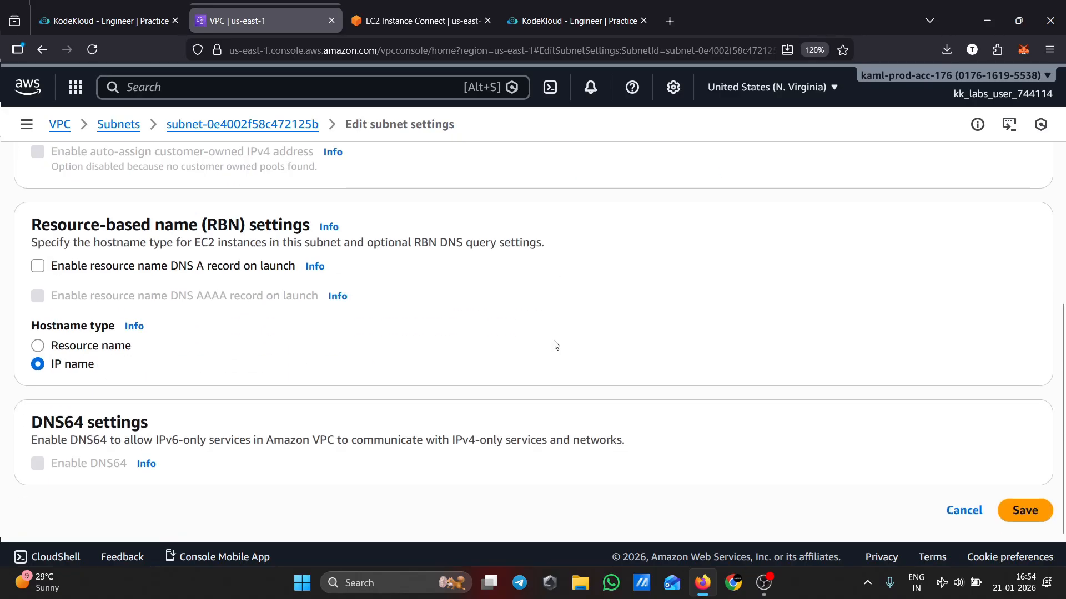
pyautogui.click(1021, 511)
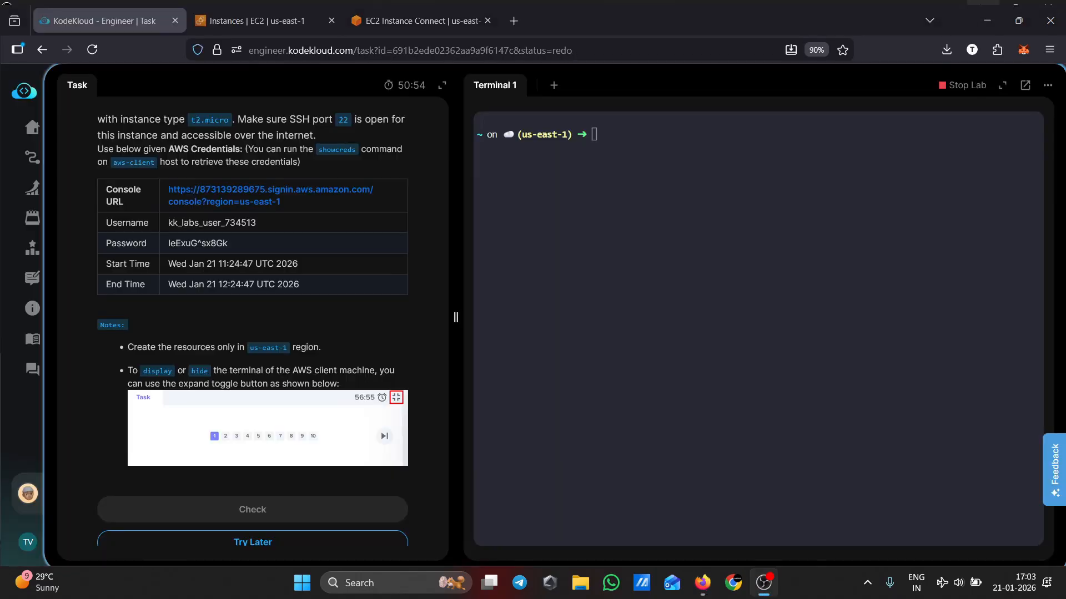
# Submit the lab task for checking and confirm marking it finished
pyautogui.scroll(-1, 248, 352)
pyautogui.click(311, 493)
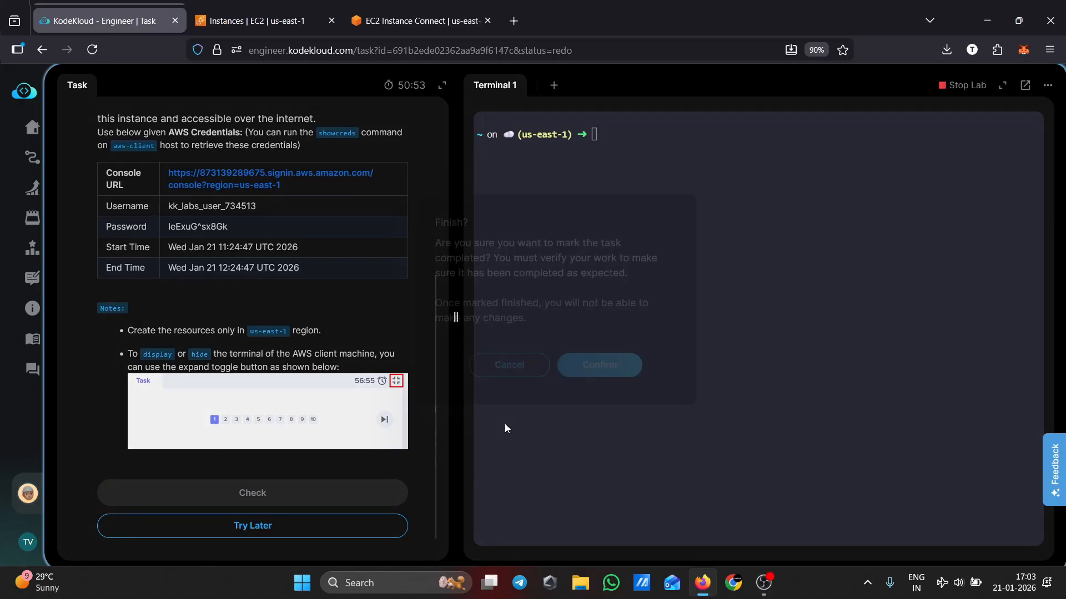
pyautogui.click(602, 377)
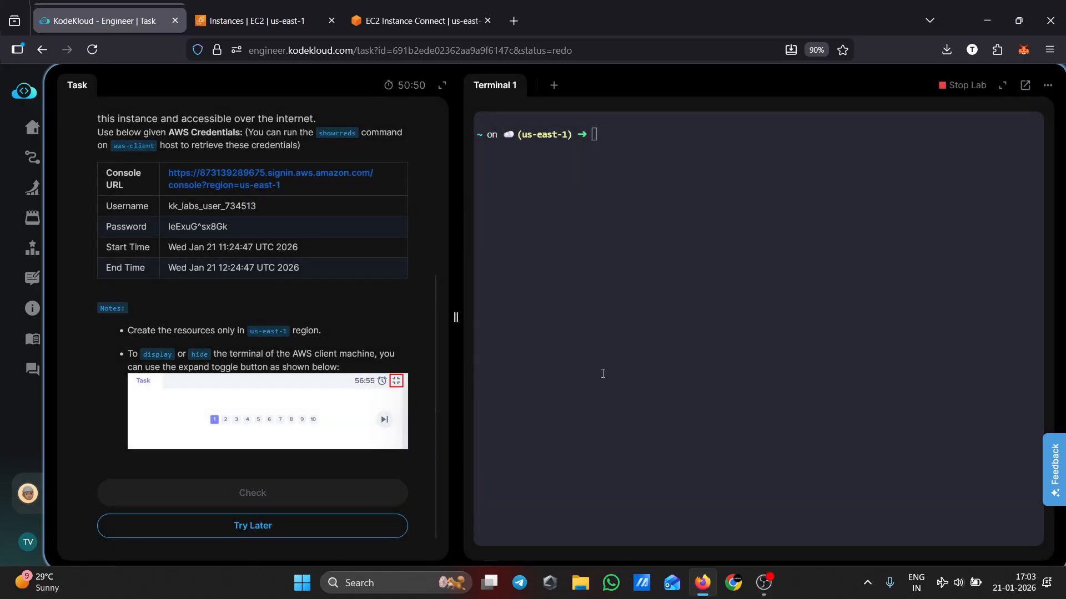